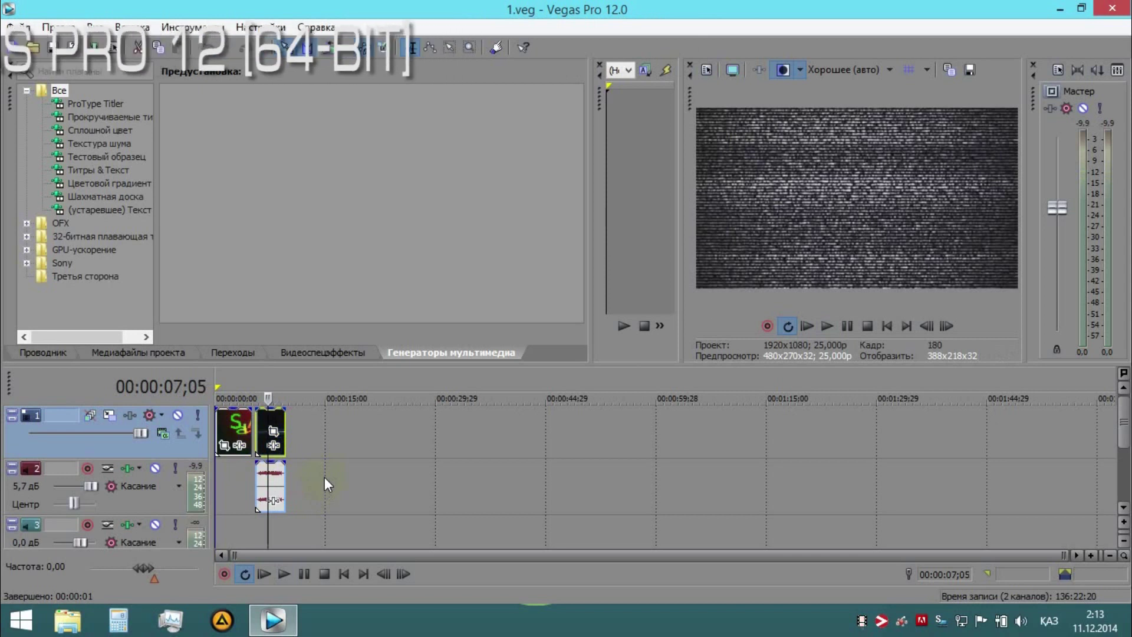
- Move the TV-noise clip with its audio earlier so it touches the end of the SauARNA title clip
{"action": "key", "text": "Home"}
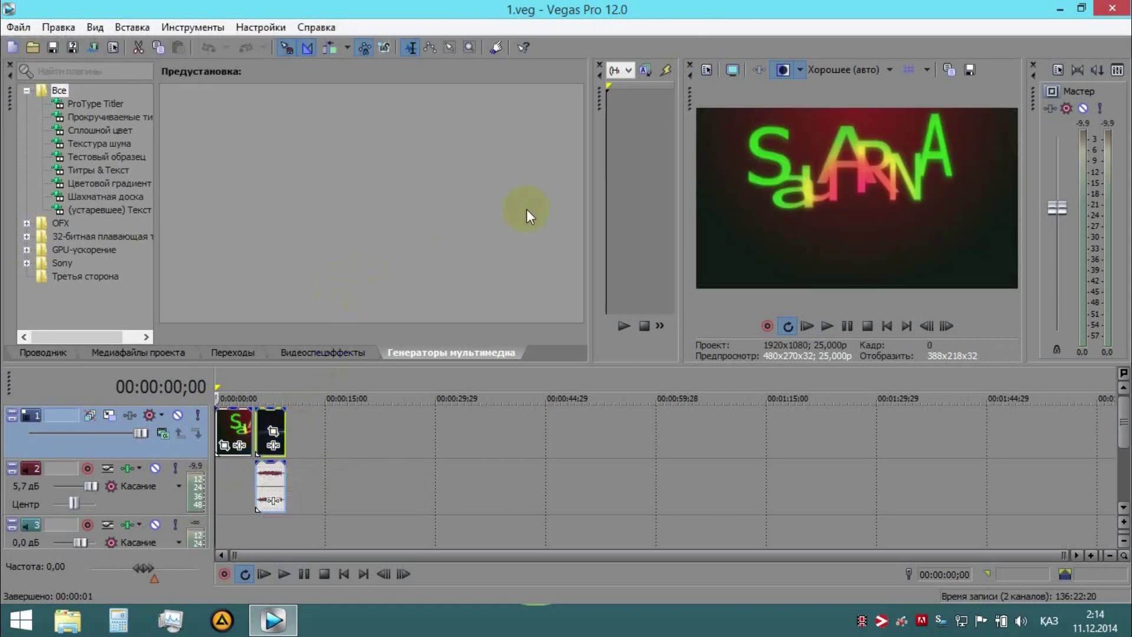
{"action": "left_click", "coordinate": [705, 69]}
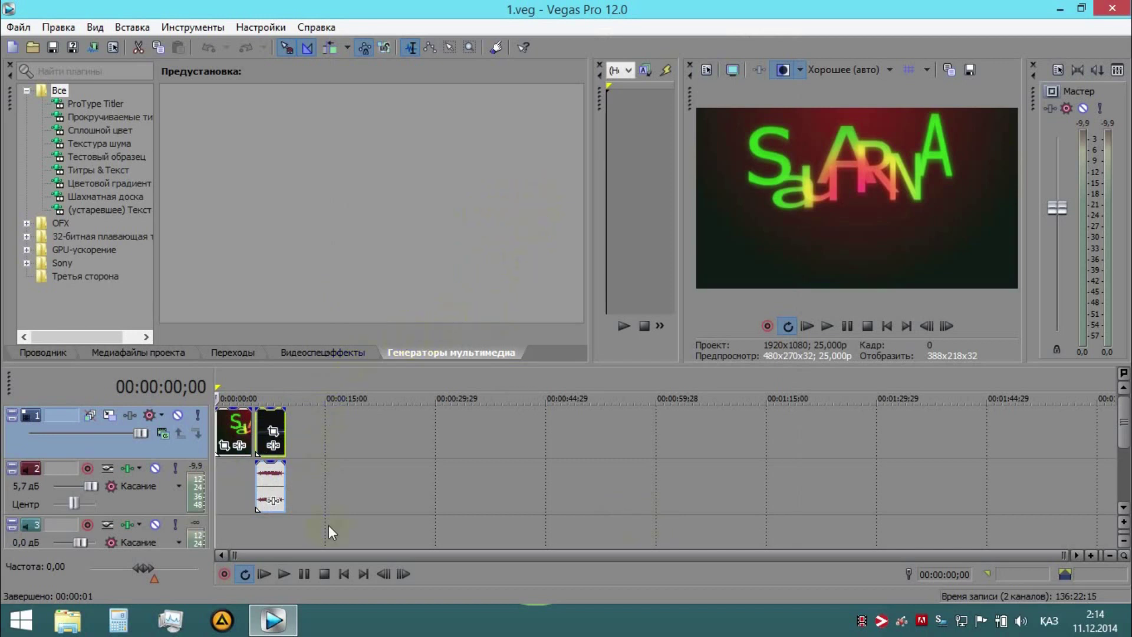
{"action": "left_click_drag", "start_coordinate": [1066, 554], "coordinate": [530, 555]}
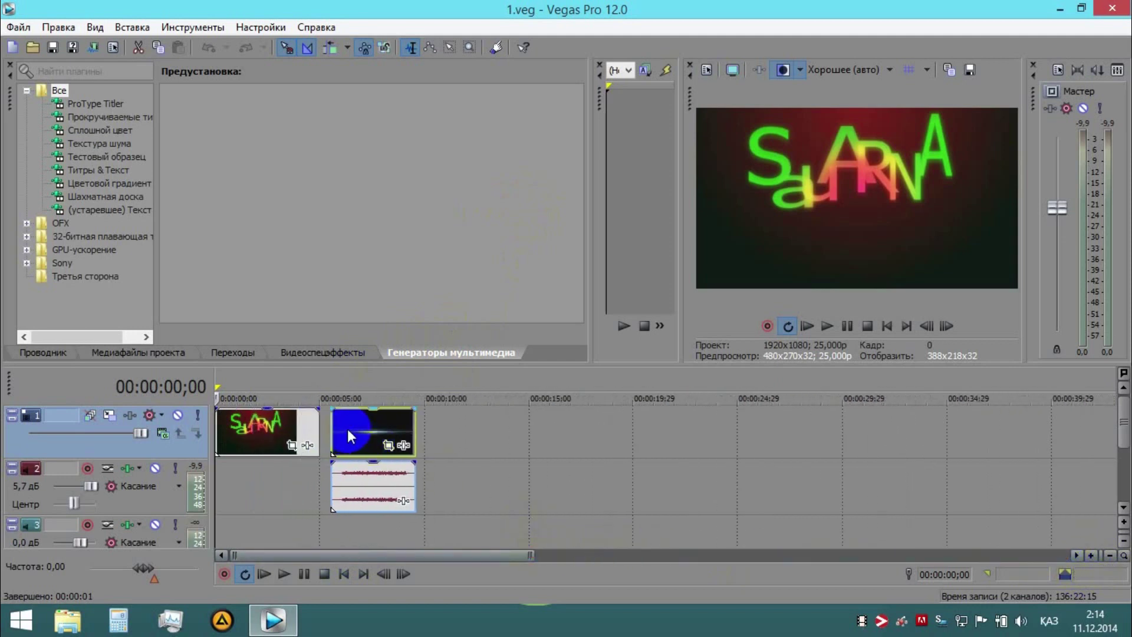
{"action": "left_click_drag", "start_coordinate": [348, 429], "coordinate": [264, 428]}
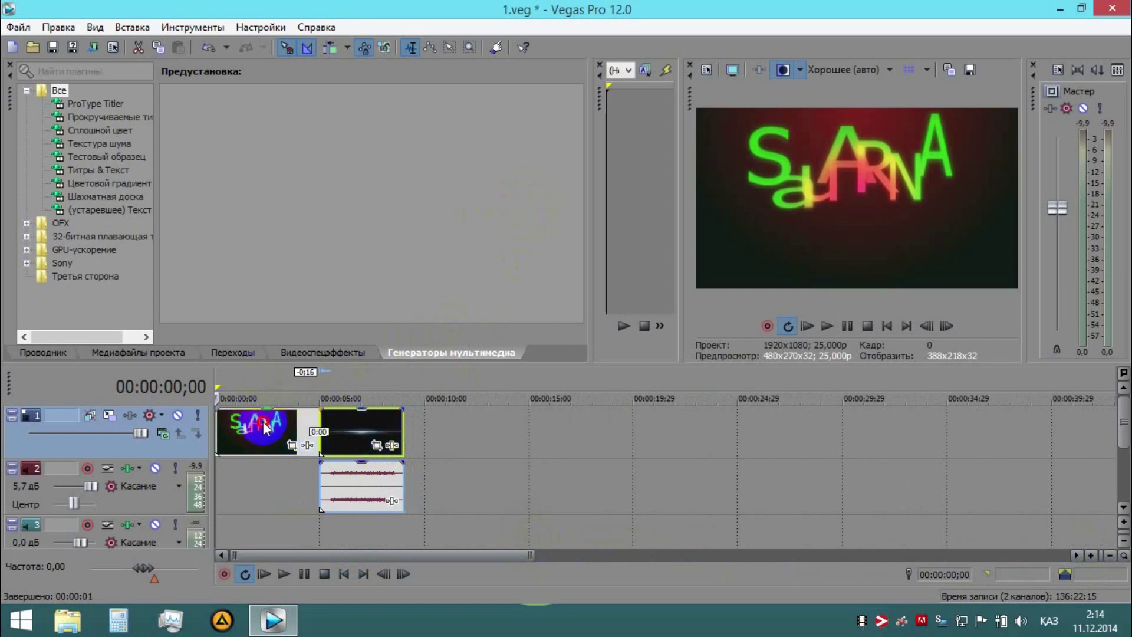
- Delete the SauARNA title clip and move the TV-noise clip with its audio to the start of the timeline
{"action": "left_click", "coordinate": [263, 428]}
{"action": "key", "text": "Delete"}
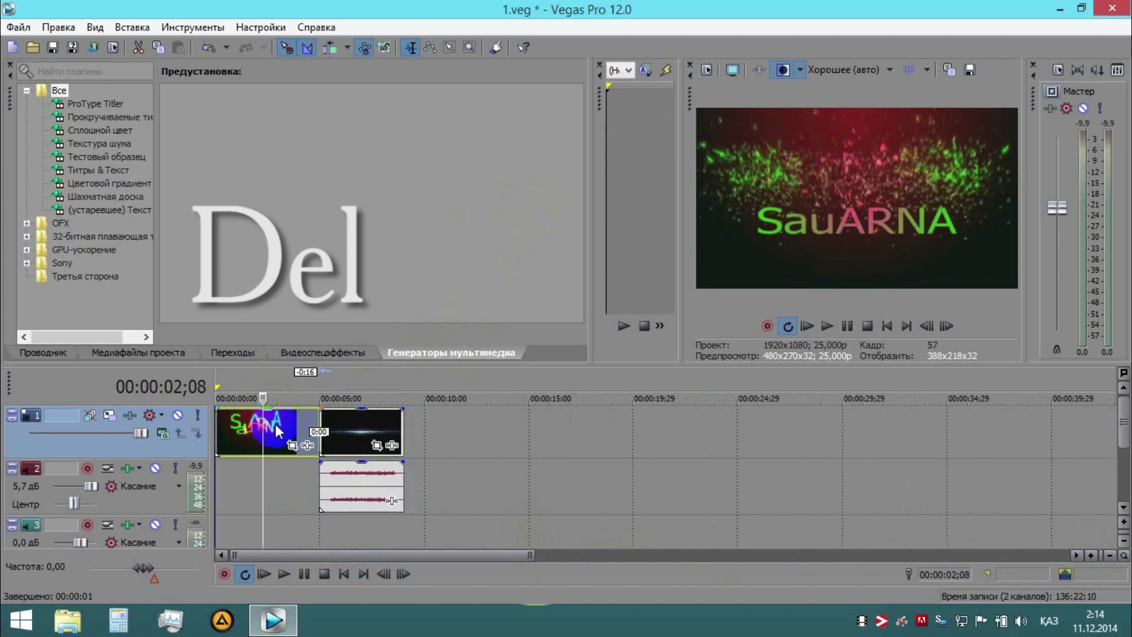
{"action": "left_click_drag", "start_coordinate": [348, 430], "coordinate": [241, 420]}
{"action": "left_click", "coordinate": [218, 426]}
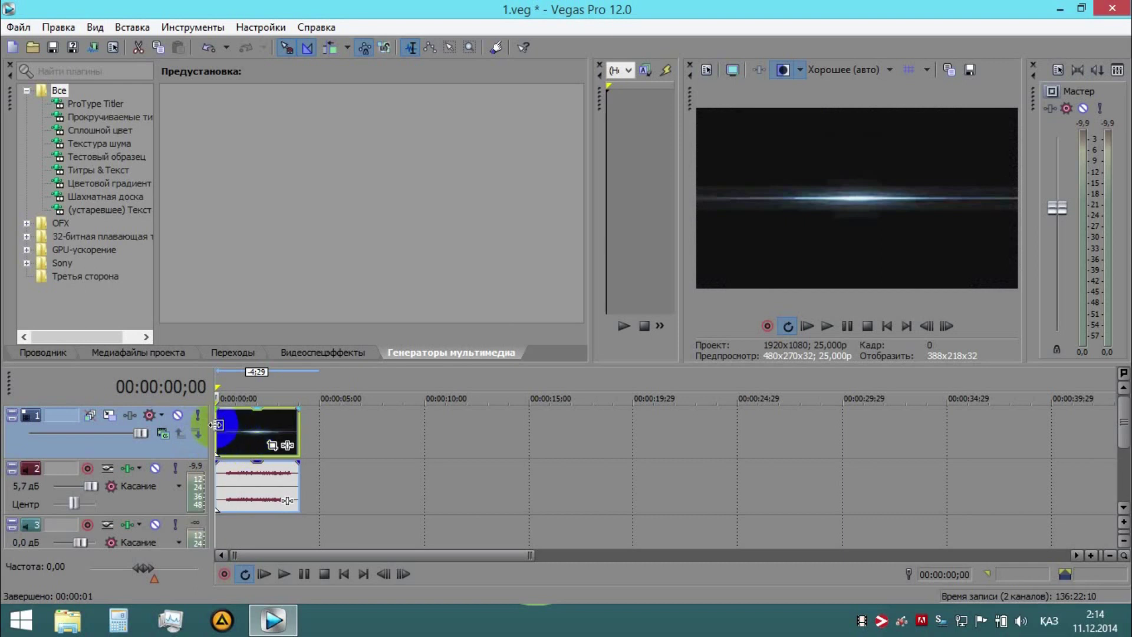
- Play the noise clip briefly, move it with its audio to a later time and return it to the timeline start
{"action": "key", "text": "space"}
{"action": "key", "text": "space"}
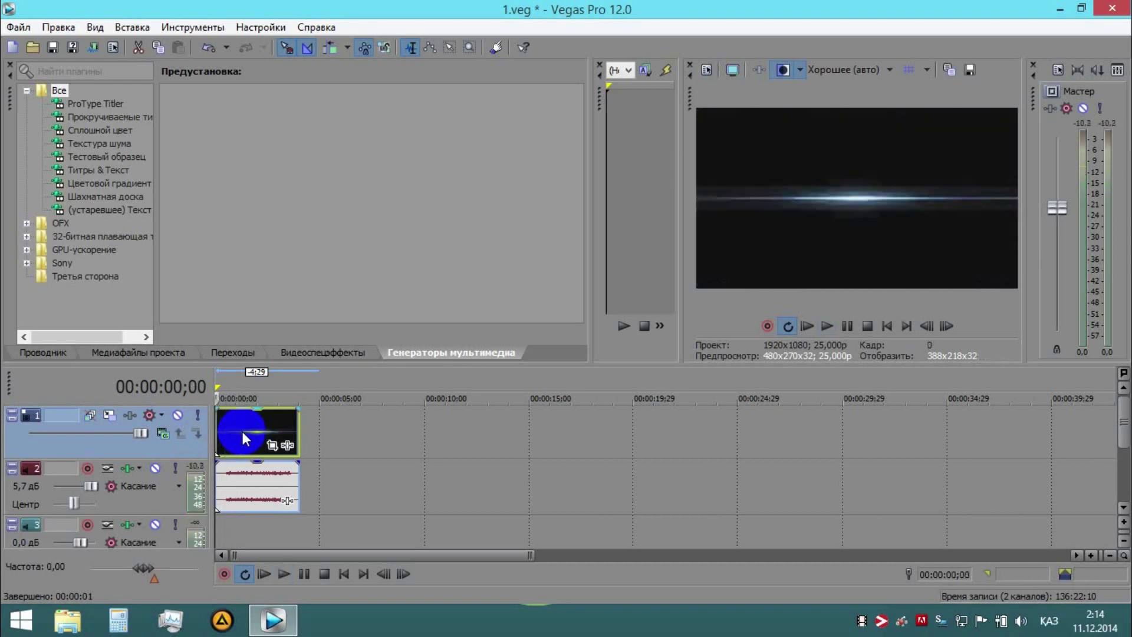
{"action": "left_click_drag", "start_coordinate": [243, 427], "coordinate": [327, 488]}
{"action": "left_click_drag", "start_coordinate": [309, 434], "coordinate": [207, 435]}
- Raise the lowered gain line of the noise clip's audio event back to full and play the clip again
{"action": "key", "text": "space"}
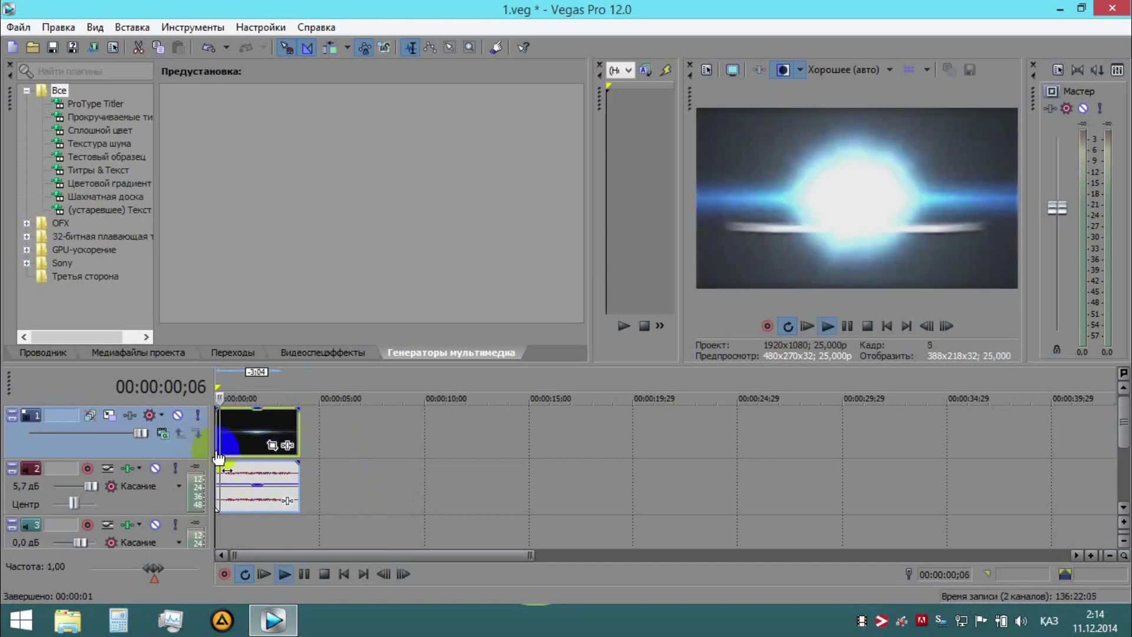
{"action": "key", "text": "space"}
{"action": "mouse_move", "coordinate": [253, 483]}
{"action": "left_mouse_down"}
{"action": "mouse_move", "coordinate": [257, 507]}
{"action": "mouse_move", "coordinate": [260, 457]}
{"action": "mouse_move", "coordinate": [240, 475]}
{"action": "mouse_move", "coordinate": [254, 463]}
{"action": "left_mouse_up"}
{"action": "key", "text": "space"}
{"action": "key", "text": "space"}
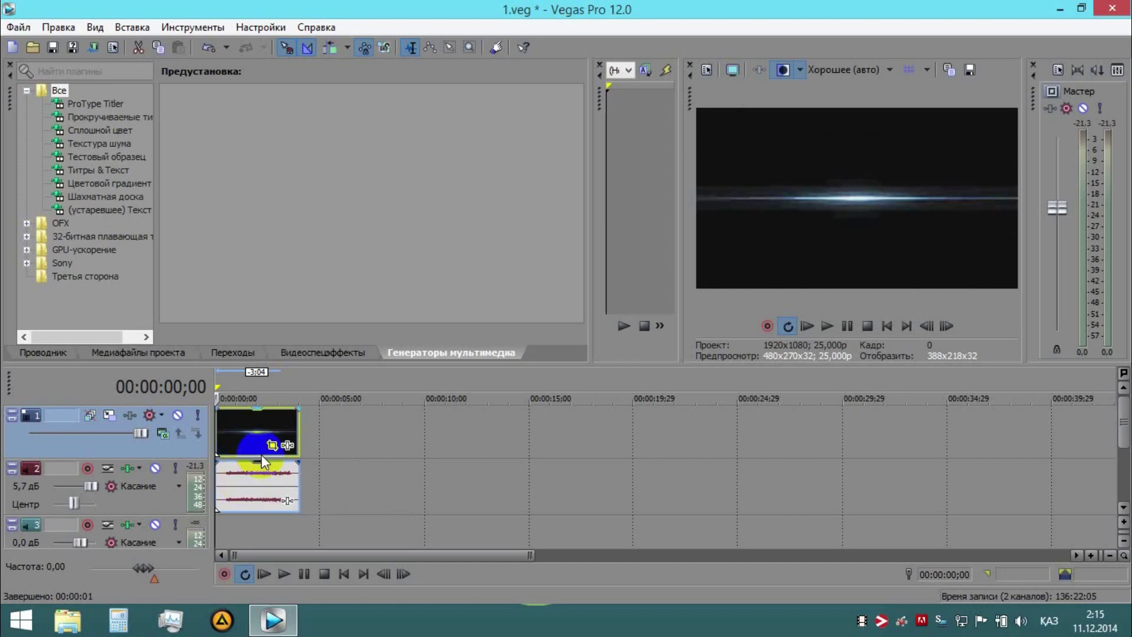
- Move the grouped noise video and audio events 3:14 later on the timeline
{"action": "mouse_move", "coordinate": [261, 411]}
{"action": "left_mouse_down"}
{"action": "mouse_move", "coordinate": [254, 424]}
{"action": "mouse_move", "coordinate": [258, 409]}
{"action": "left_mouse_up"}
{"action": "left_click_drag", "start_coordinate": [247, 483], "coordinate": [321, 469]}
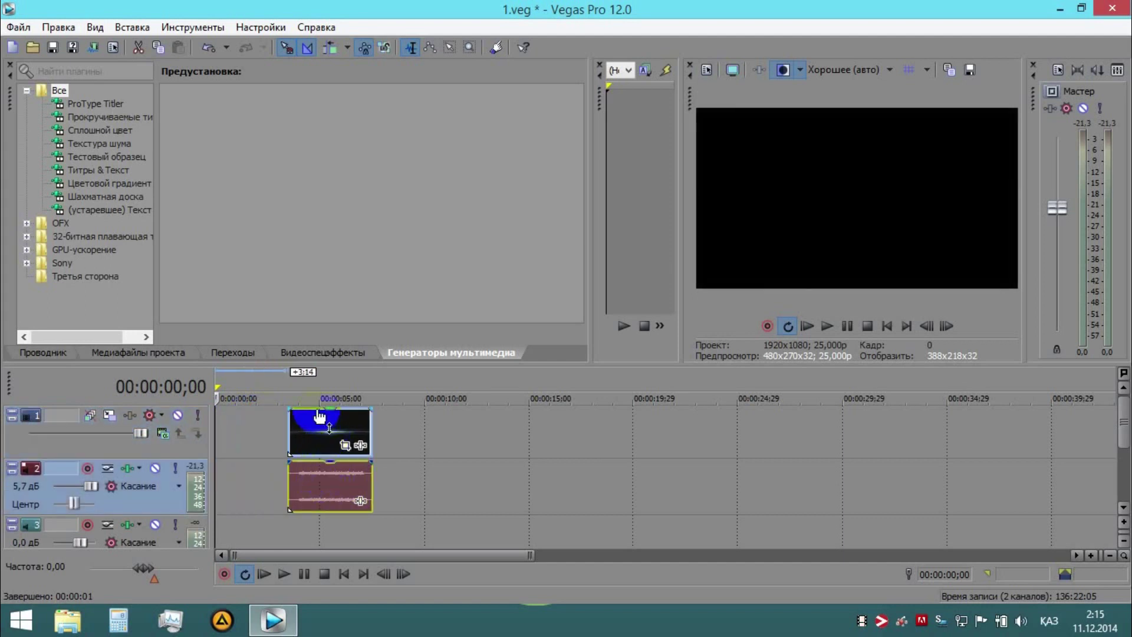
{"action": "left_click", "coordinate": [306, 435]}
{"action": "left_click", "coordinate": [323, 494]}
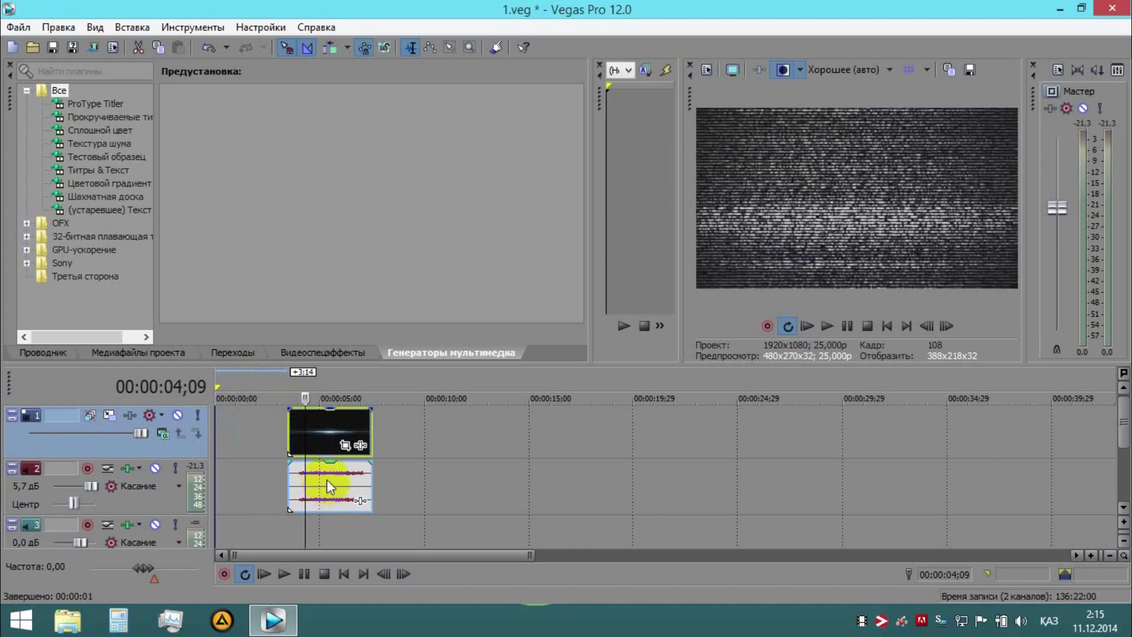
- Delete the noise clip's audio event together with its grouped video and undo the deletion, twice
{"action": "left_click", "coordinate": [327, 481]}
{"action": "key", "text": "Delete"}
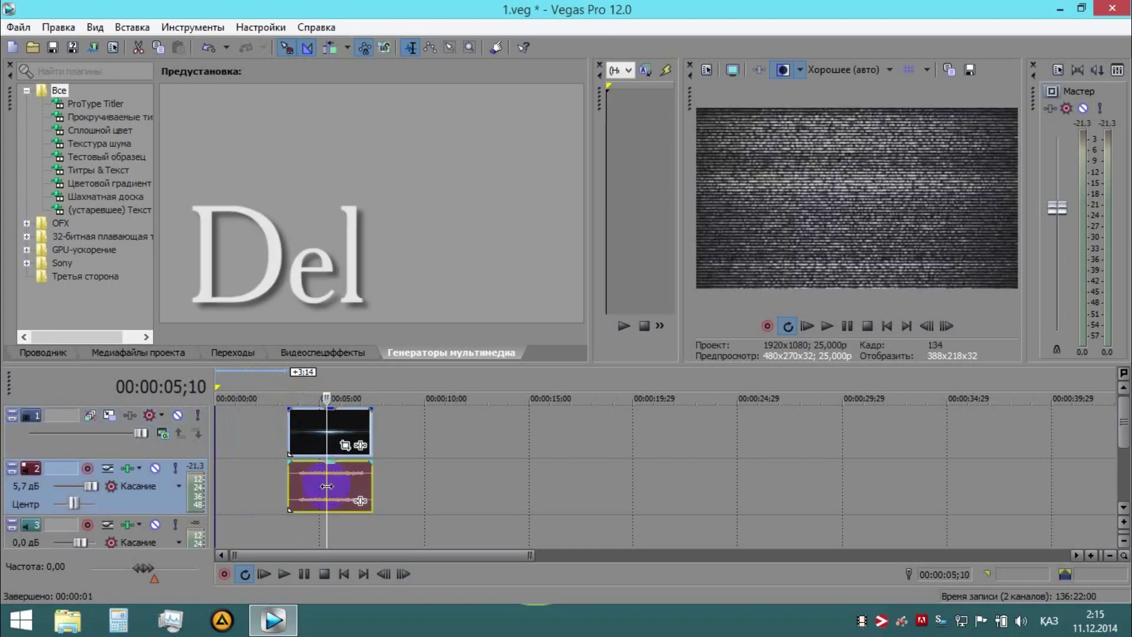
{"action": "key", "text": "ctrl+z"}
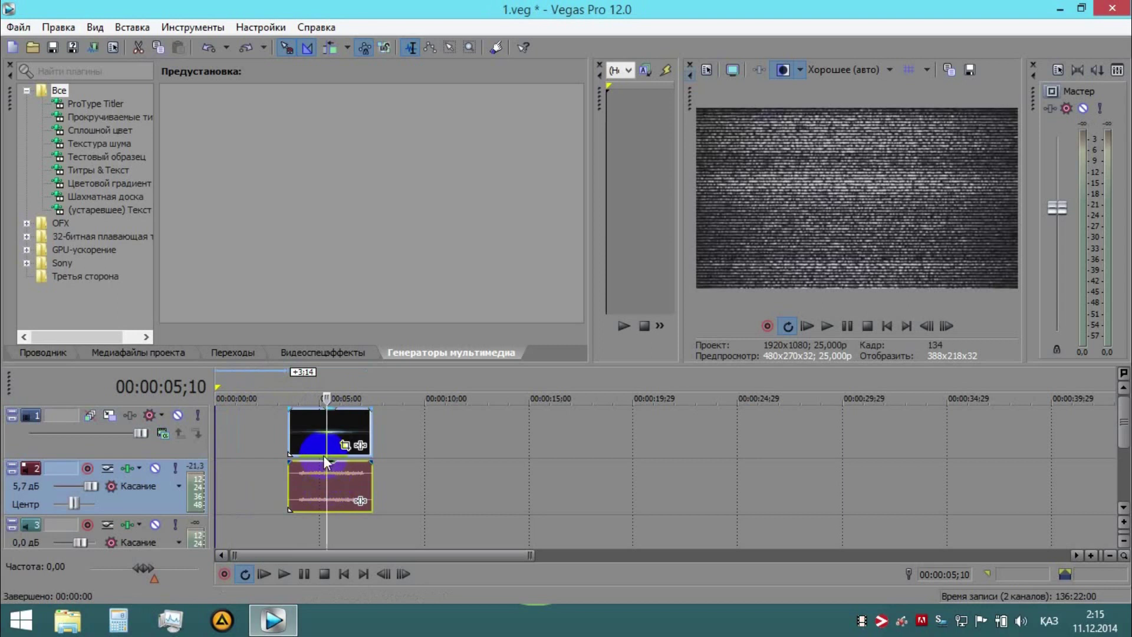
{"action": "mouse_move", "coordinate": [324, 466]}
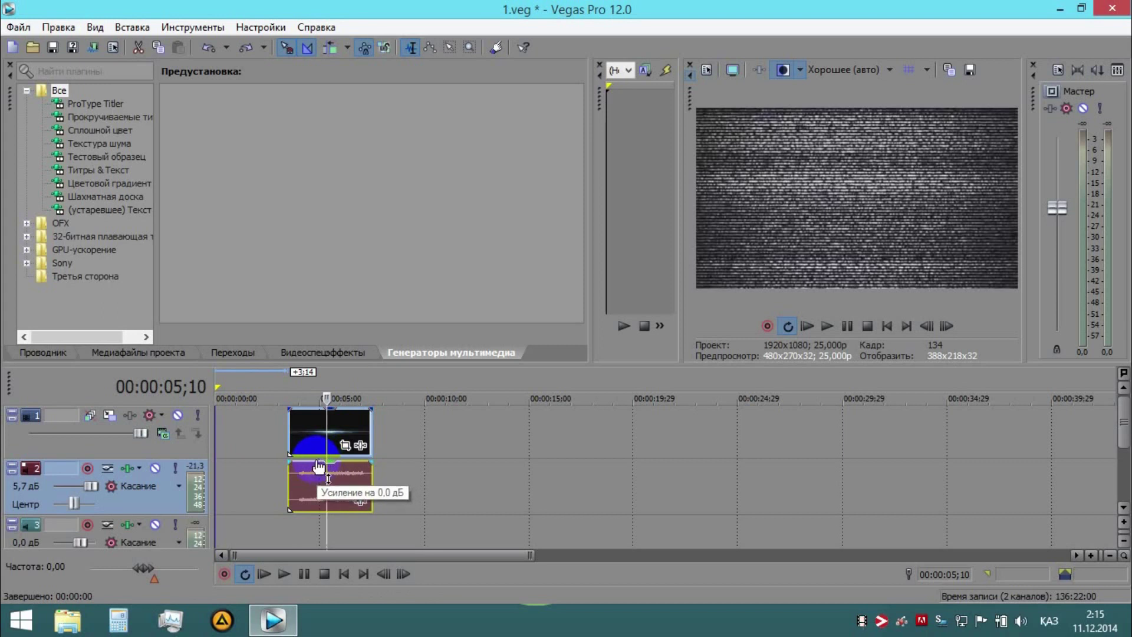
{"action": "key", "text": "Delete"}
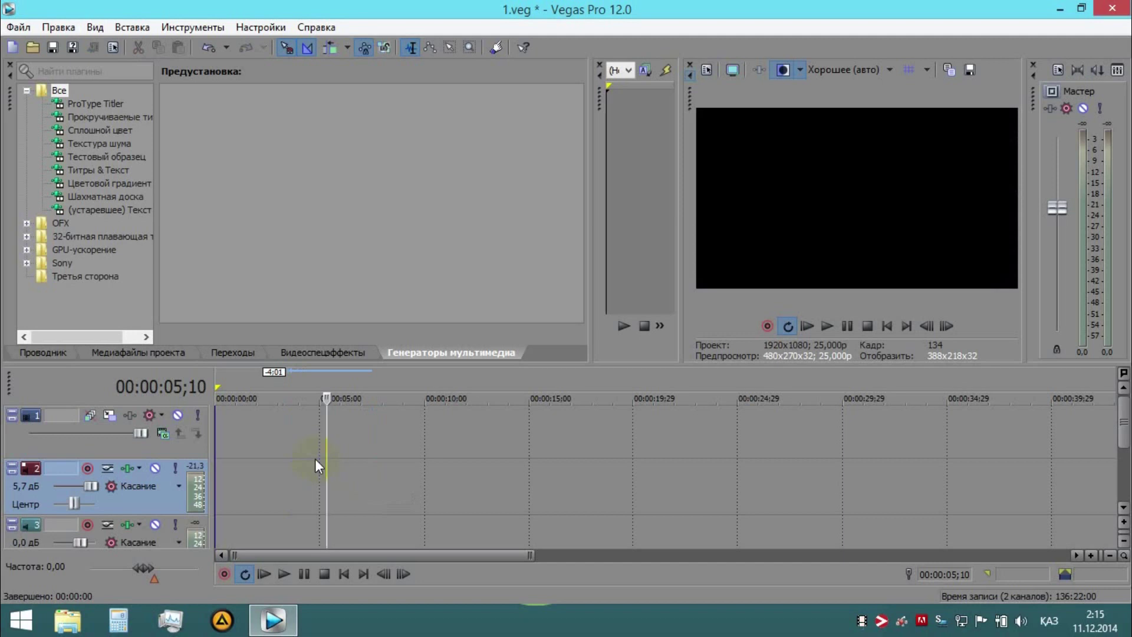
{"action": "key", "text": "ctrl+z"}
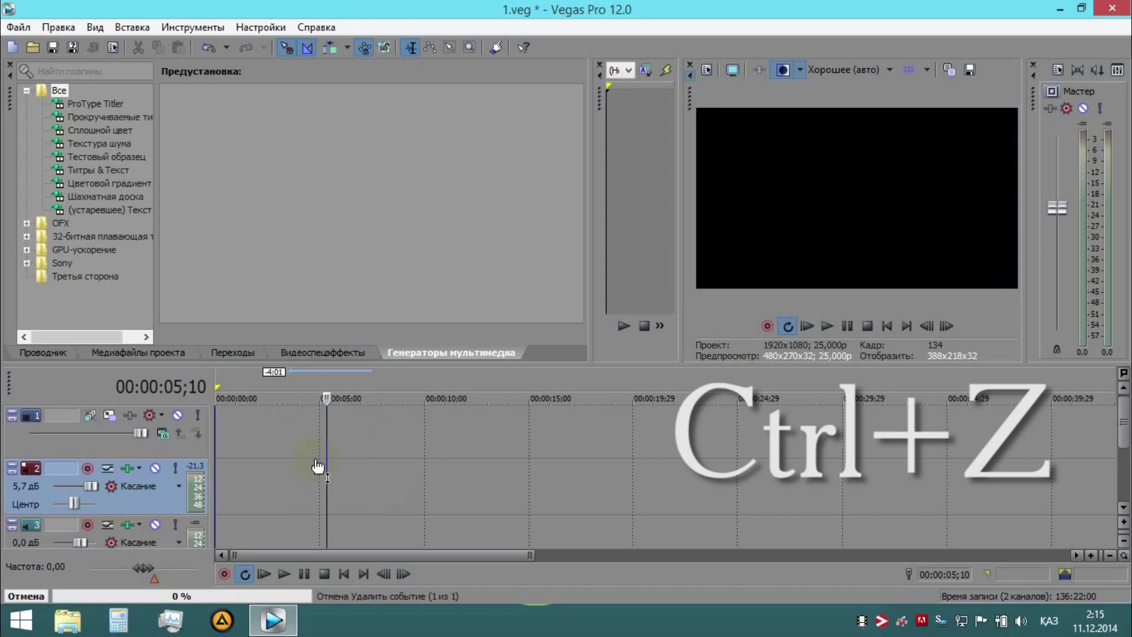
- Move the grouped noise video and audio events further along the timeline, past the 8-second mark
{"action": "left_click_drag", "start_coordinate": [316, 431], "coordinate": [381, 441]}
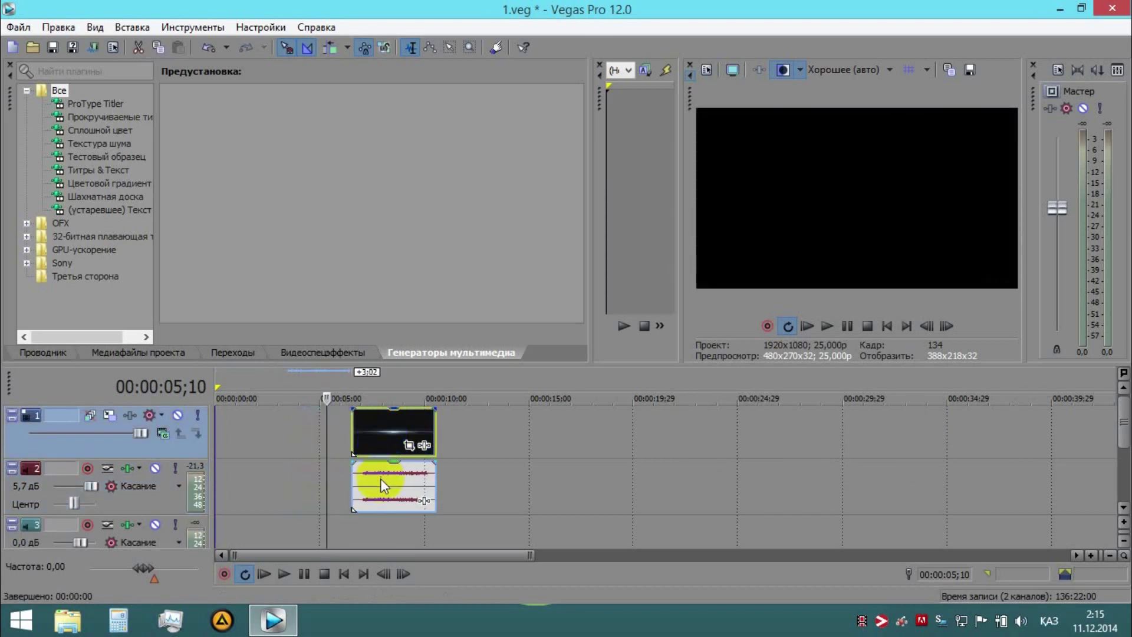
{"action": "left_click", "coordinate": [380, 479]}
{"action": "left_click", "coordinate": [392, 424]}
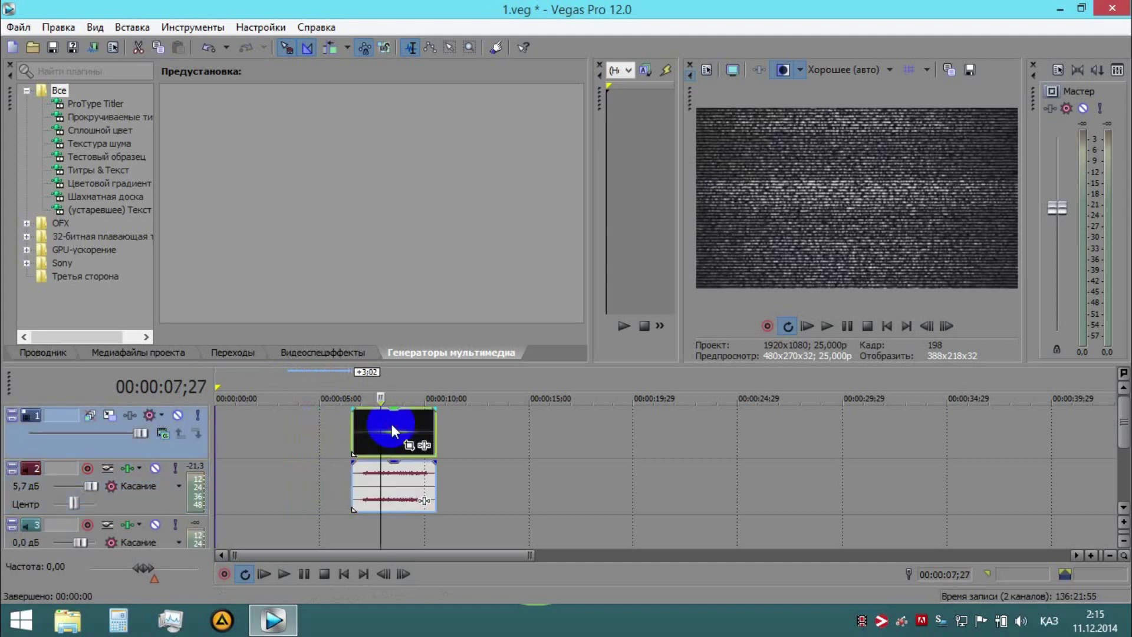
{"action": "left_click", "coordinate": [384, 480]}
{"action": "left_click_drag", "start_coordinate": [388, 430], "coordinate": [421, 431]}
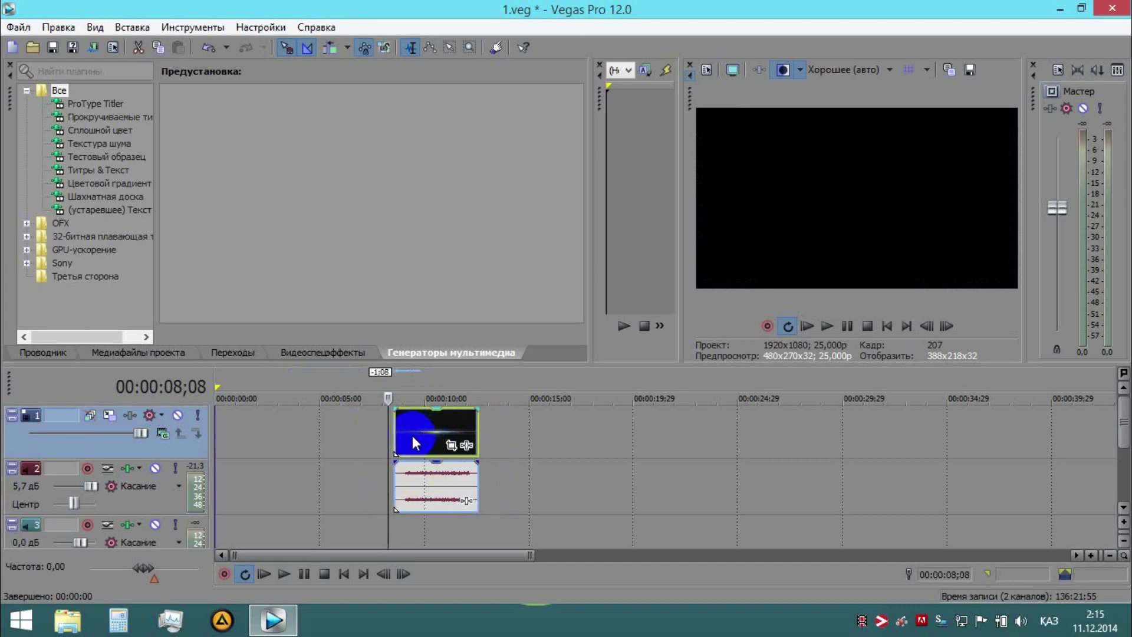
- Toggle Ignore Event Grouping and align the start of the noise clip and its audio with the playhead at 00:00:08;08
{"action": "key", "text": "ctrl+shift+u"}
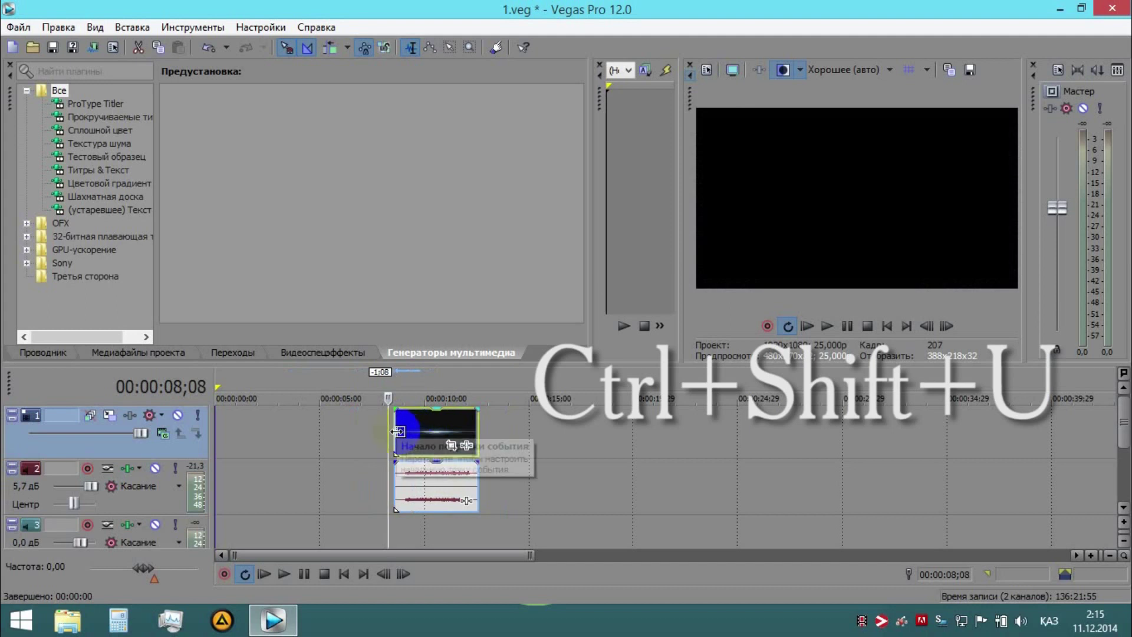
{"action": "mouse_move", "coordinate": [434, 422]}
{"action": "left_mouse_down"}
{"action": "mouse_move", "coordinate": [505, 422]}
{"action": "mouse_move", "coordinate": [418, 426]}
{"action": "mouse_move", "coordinate": [474, 422]}
{"action": "mouse_move", "coordinate": [443, 419]}
{"action": "left_mouse_up"}
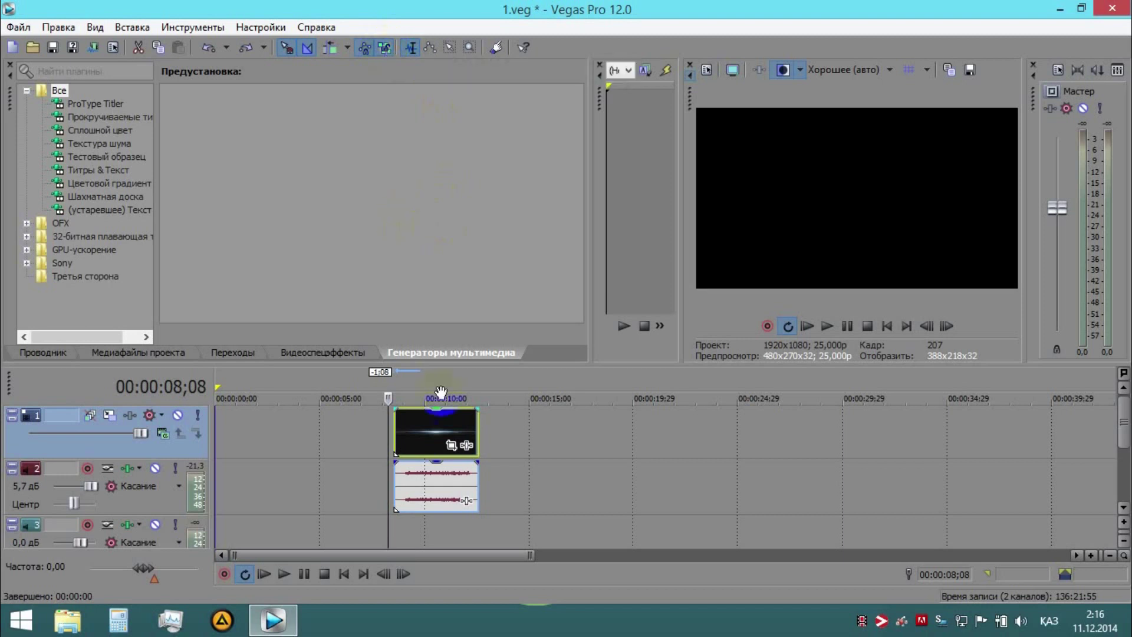
{"action": "left_click_drag", "start_coordinate": [424, 438], "coordinate": [372, 438]}
{"action": "left_click", "coordinate": [384, 47]}
{"action": "left_click", "coordinate": [415, 415]}
{"action": "mouse_move", "coordinate": [415, 420]}
{"action": "left_mouse_down"}
{"action": "mouse_move", "coordinate": [535, 426]}
{"action": "mouse_move", "coordinate": [417, 449]}
{"action": "mouse_move", "coordinate": [410, 430]}
{"action": "left_mouse_up"}
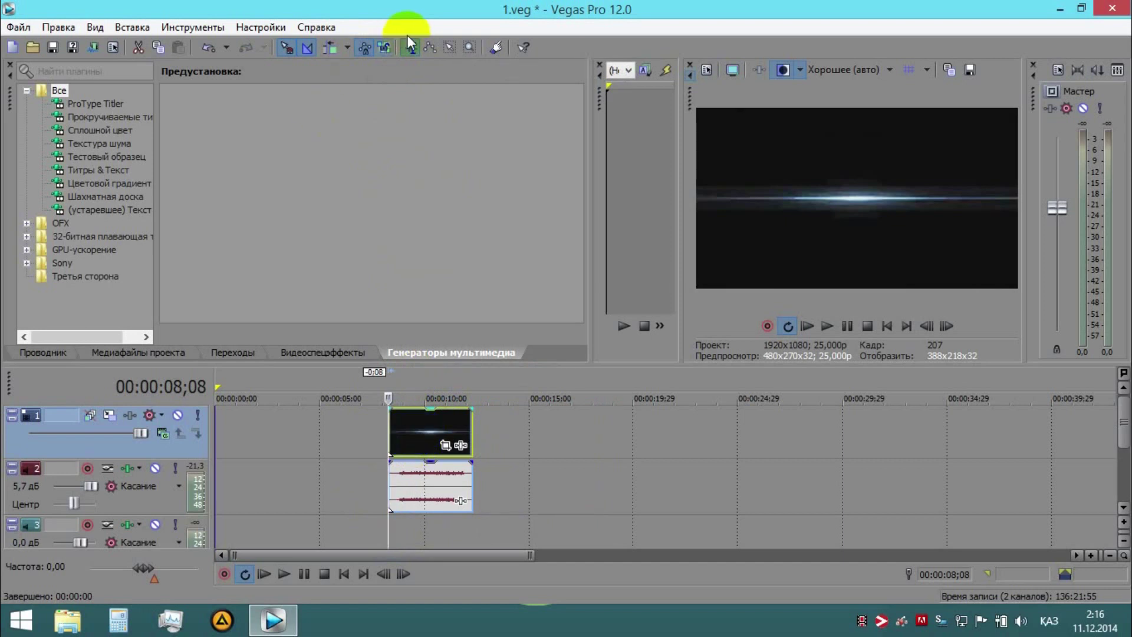
- With Ignore Event Grouping on, delete only the noise clip's audio event and undo the deletion
{"action": "left_click", "coordinate": [427, 437]}
{"action": "mouse_move", "coordinate": [428, 438]}
{"action": "left_mouse_down"}
{"action": "mouse_move", "coordinate": [483, 440]}
{"action": "mouse_move", "coordinate": [413, 446]}
{"action": "mouse_move", "coordinate": [460, 444]}
{"action": "mouse_move", "coordinate": [428, 446]}
{"action": "left_mouse_up"}
{"action": "left_click", "coordinate": [385, 47]}
{"action": "left_click", "coordinate": [429, 479]}
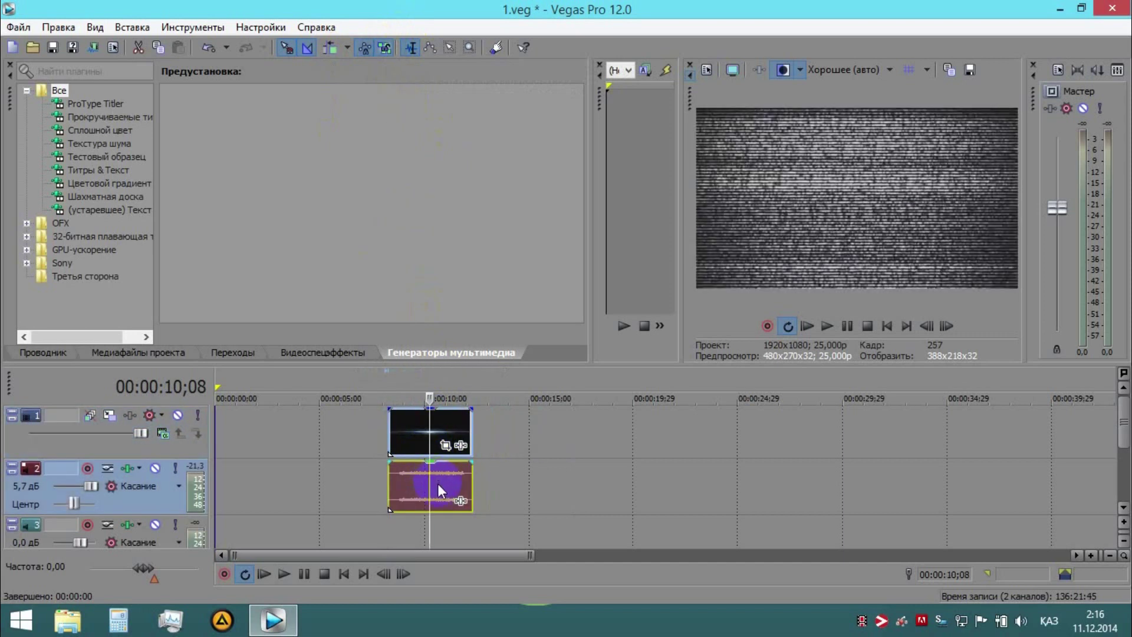
{"action": "key", "text": "Delete"}
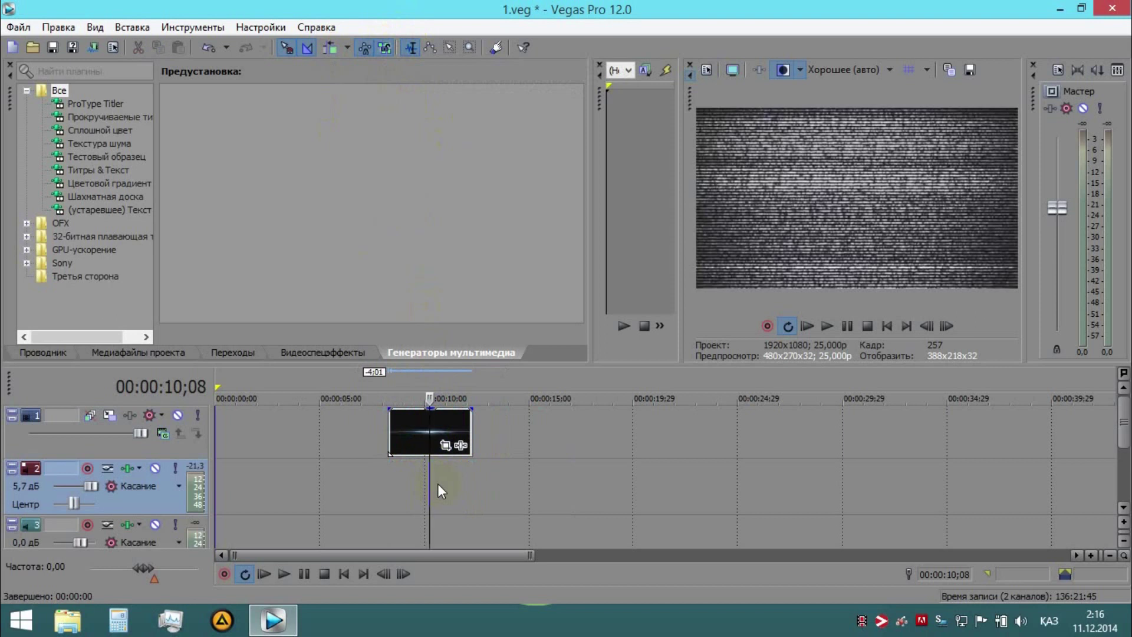
{"action": "key", "text": "ctrl+z"}
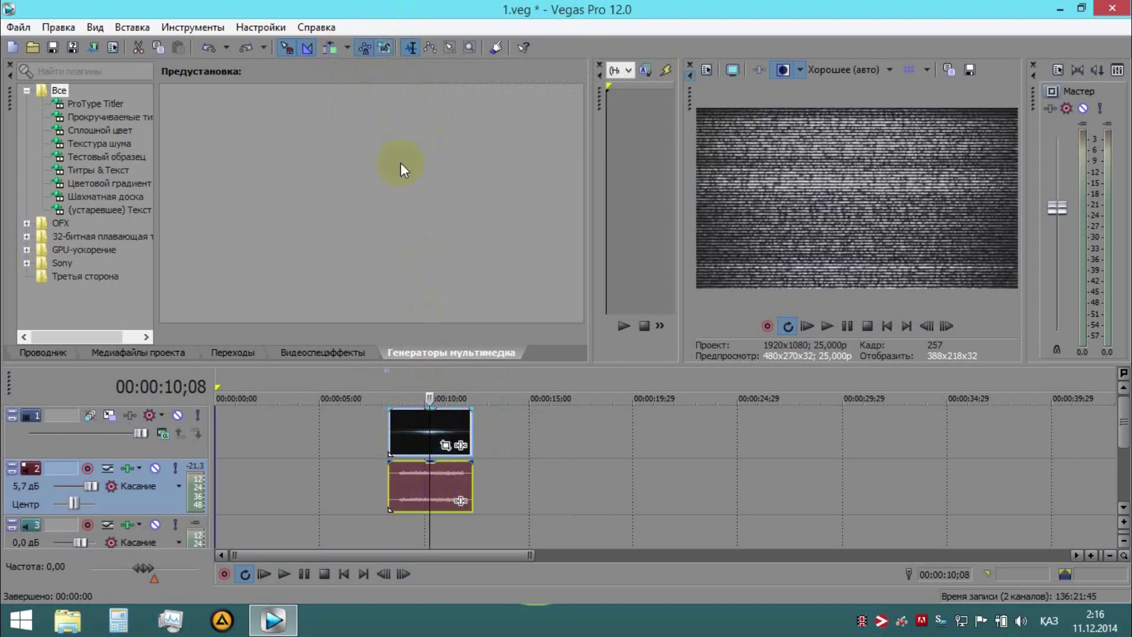
- Move the noise clip with its audio back to the timeline start and show the list of video effects
{"action": "left_click_drag", "start_coordinate": [422, 400], "coordinate": [250, 316]}
{"action": "left_click", "coordinate": [319, 351]}
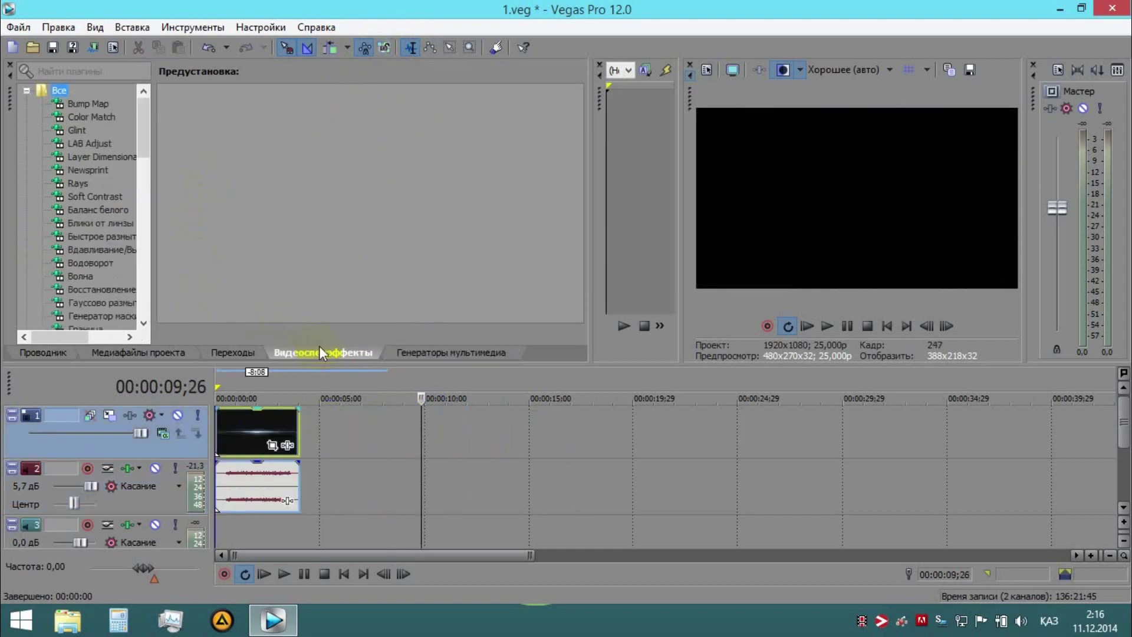
{"action": "mouse_move", "coordinate": [146, 143]}
{"action": "left_mouse_down"}
{"action": "mouse_move", "coordinate": [145, 161]}
{"action": "mouse_move", "coordinate": [148, 129]}
{"action": "left_mouse_up"}
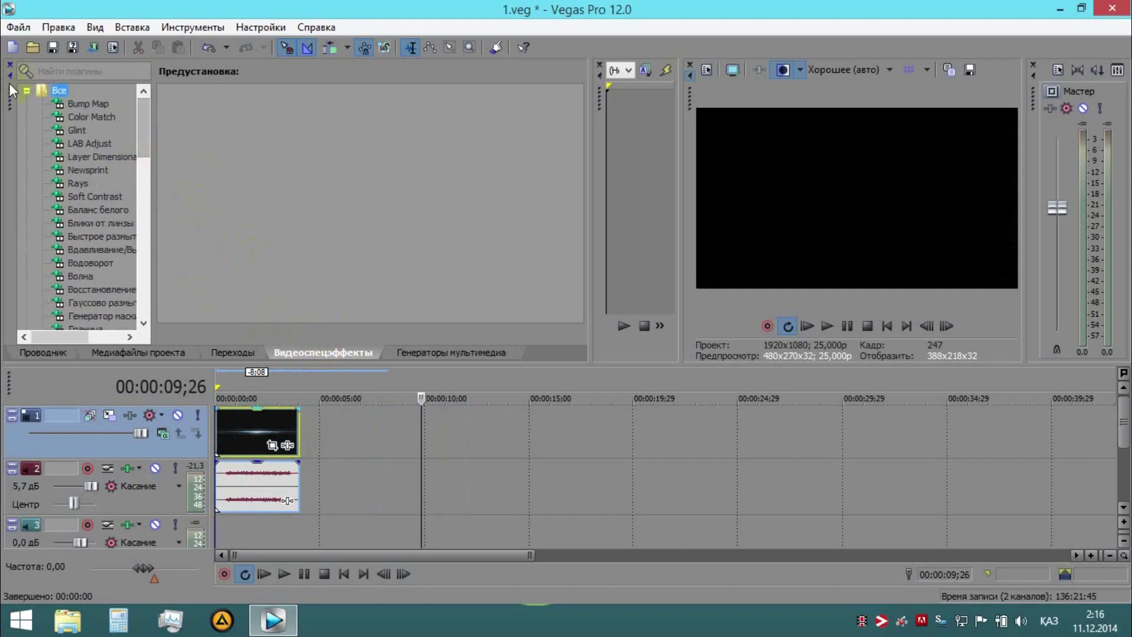
- Show the project media and browse in File Explorer to Disc (E:) > Image DISC > ДК МУНАЙШЫ
{"action": "left_click", "coordinate": [138, 352]}
{"action": "left_click", "coordinate": [68, 620]}
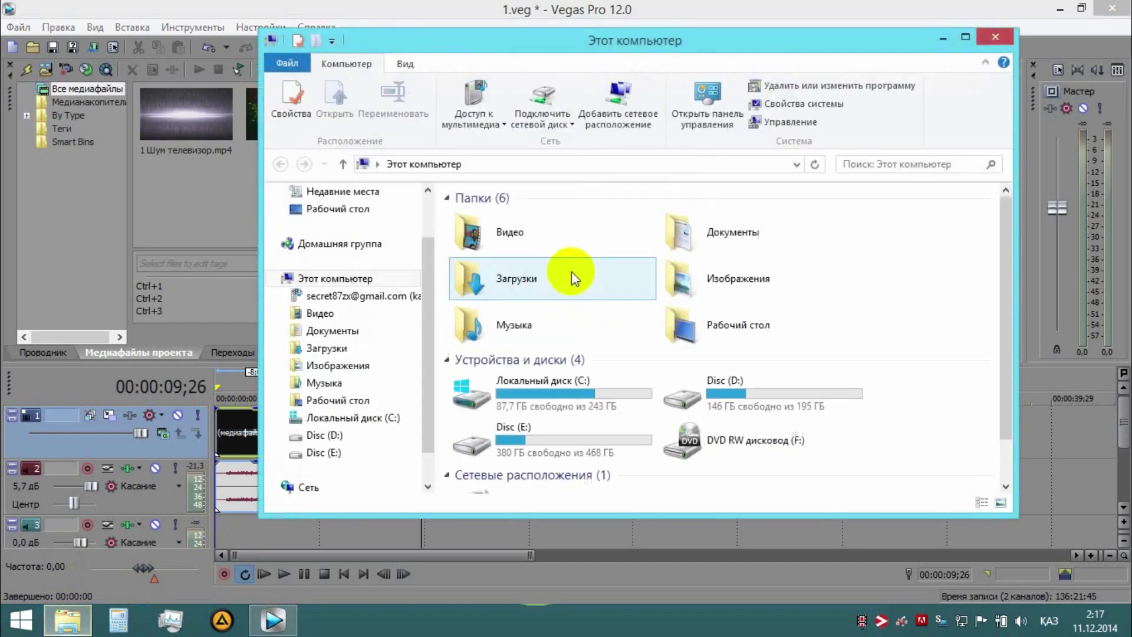
{"action": "double_click", "coordinate": [555, 436]}
{"action": "double_click", "coordinate": [526, 285]}
{"action": "left_click", "coordinate": [526, 292]}
{"action": "left_click_drag", "start_coordinate": [1004, 277], "coordinate": [1004, 331]}
{"action": "double_click", "coordinate": [583, 345]}
- Import the photos 50524f5296530.JPG and 7JI0fXiVL00.jpg from the folder into the project media and close the folder window
{"action": "left_click_drag", "start_coordinate": [710, 49], "coordinate": [811, 56]}
{"action": "left_click_drag", "start_coordinate": [778, 247], "coordinate": [301, 224]}
{"action": "left_click_drag", "start_coordinate": [591, 247], "coordinate": [296, 222]}
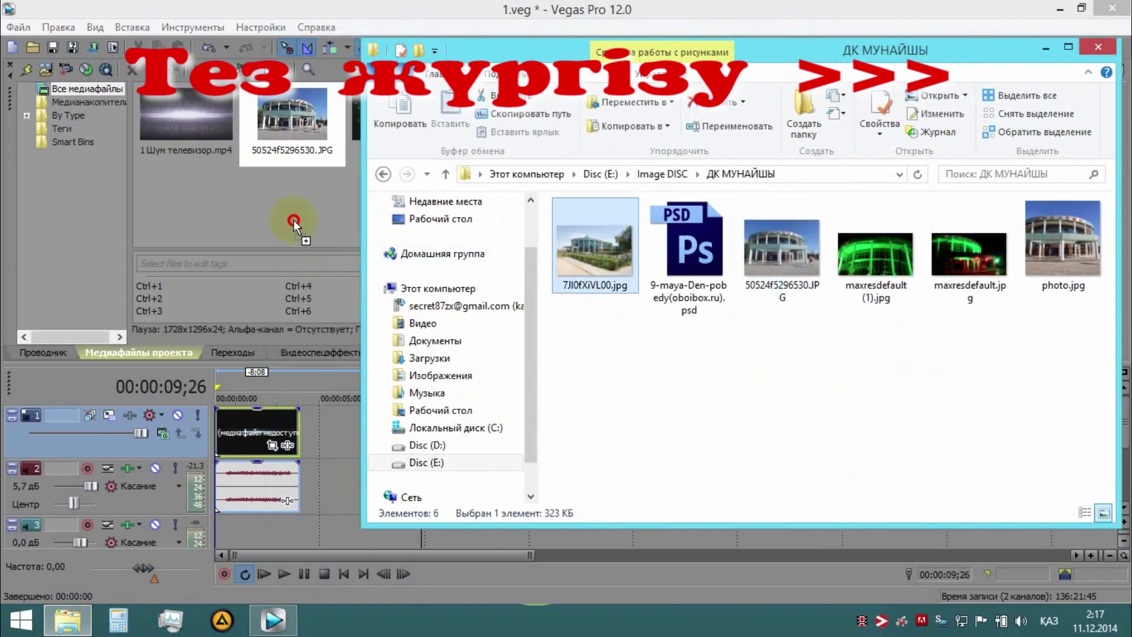
{"action": "left_click", "coordinate": [1095, 45]}
- Delete the noise clip with its audio and place 50524f5296530.JPG at the start of video track 1
{"action": "left_click", "coordinate": [241, 434]}
{"action": "key", "text": "Delete"}
{"action": "left_click_drag", "start_coordinate": [398, 121], "coordinate": [222, 432]}
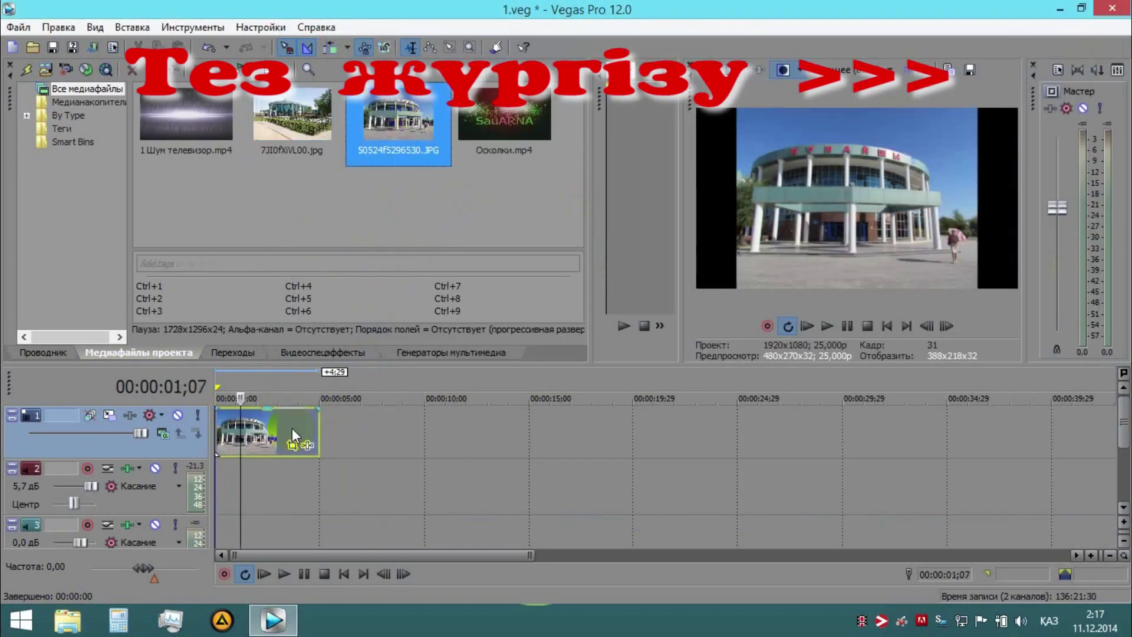
- In the photo event's Pan/Crop settings, enlarge the crop frame to about 1968.6 × 1476.5 so the picture appears smaller
{"action": "left_click", "coordinate": [285, 429]}
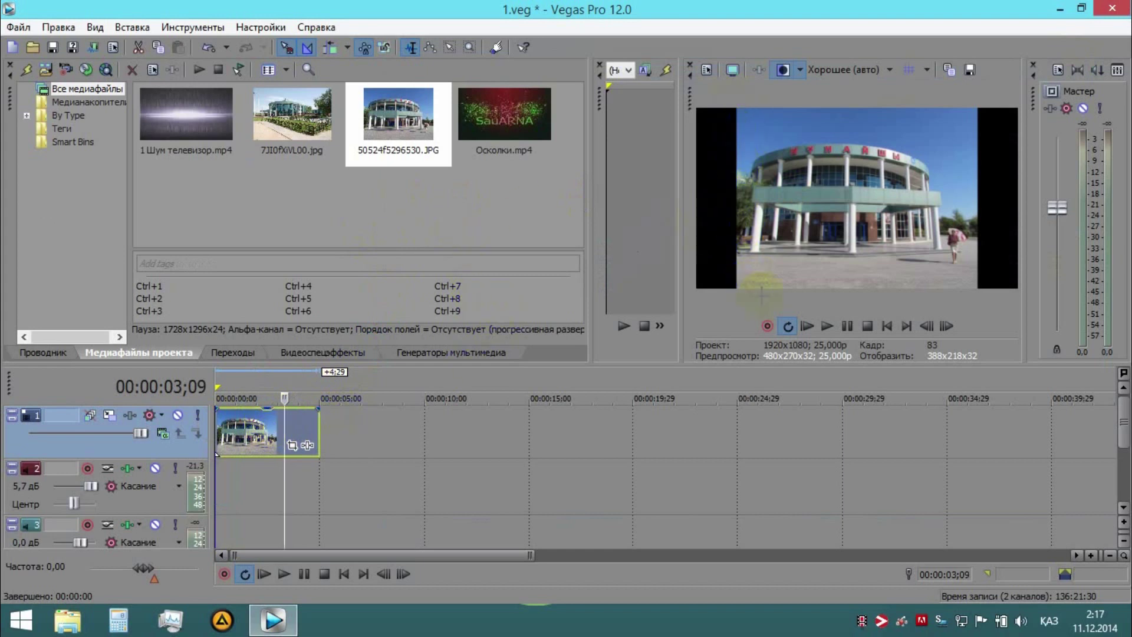
{"action": "left_click", "coordinate": [298, 458]}
{"action": "double_click", "coordinate": [520, 38]}
{"action": "left_click_drag", "start_coordinate": [520, 38], "coordinate": [674, 147]}
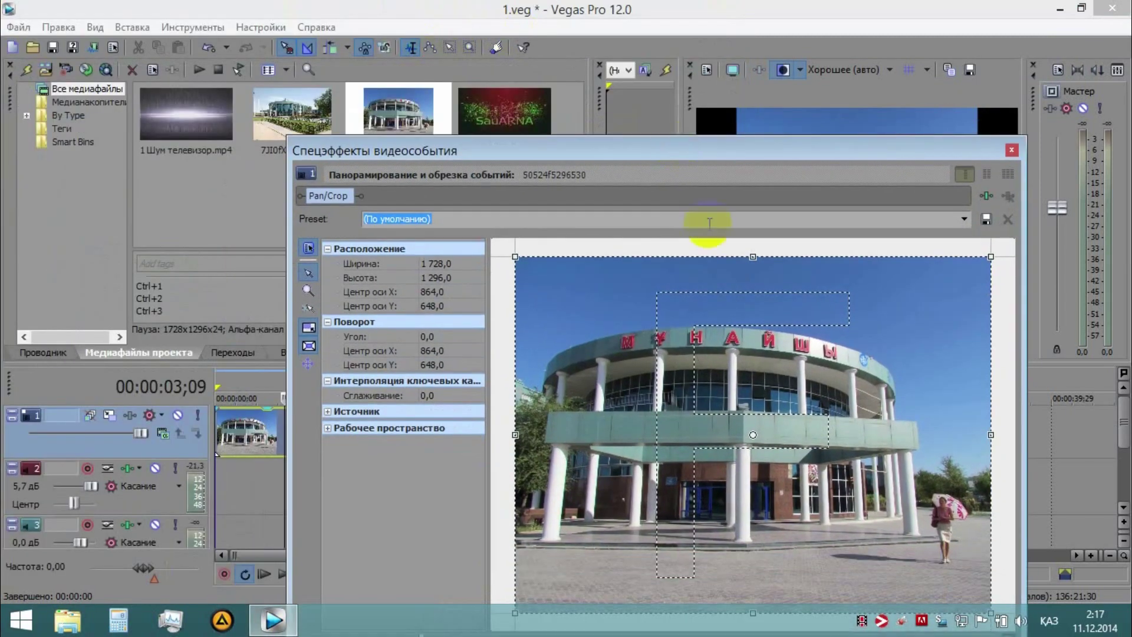
{"action": "left_click_drag", "start_coordinate": [516, 258], "coordinate": [480, 232]}
{"action": "left_click_drag", "start_coordinate": [606, 148], "coordinate": [334, 122]}
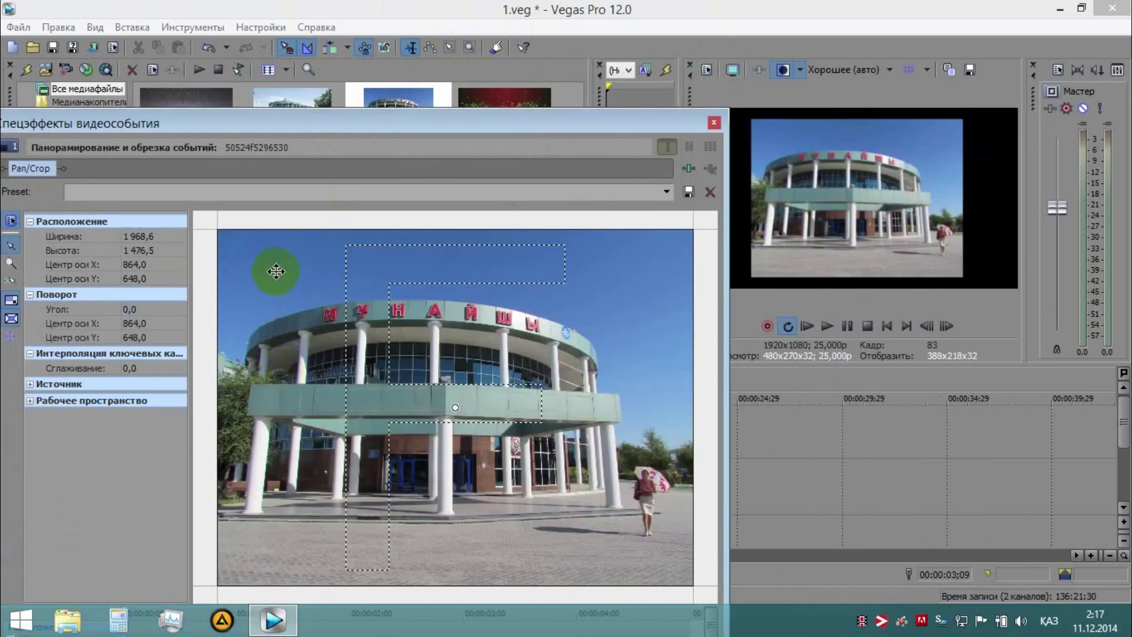
{"action": "scroll", "coordinate": [276, 269], "scroll_direction": "down", "scroll_amount": 5}
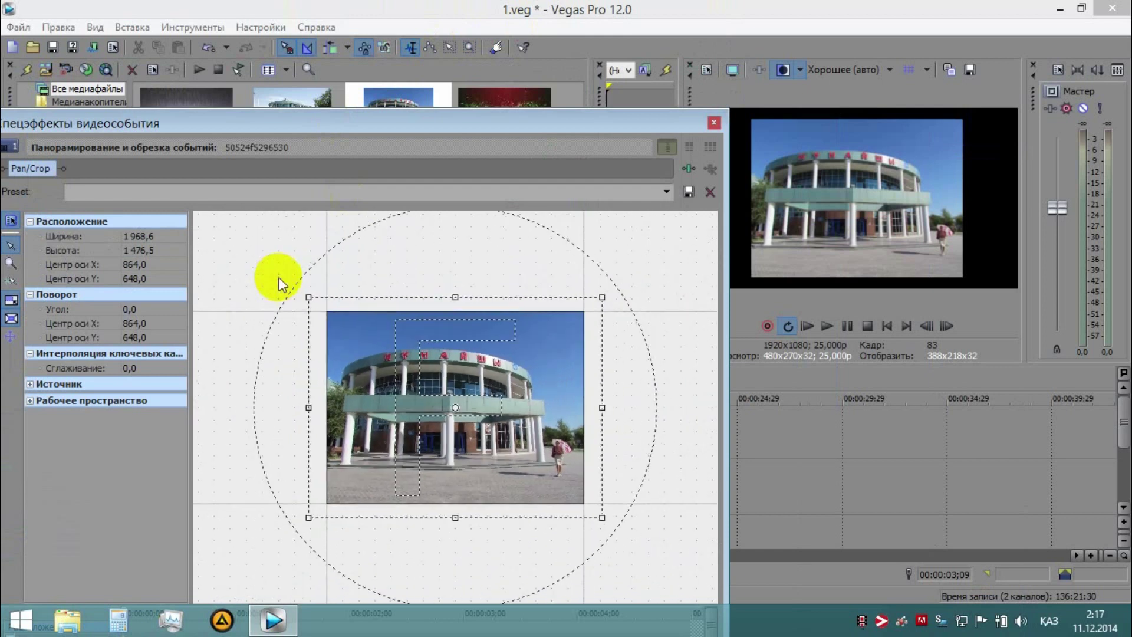
{"action": "scroll", "coordinate": [331, 283], "scroll_direction": "down", "scroll_amount": 2}
{"action": "scroll", "coordinate": [380, 324], "scroll_direction": "up", "scroll_amount": 3}
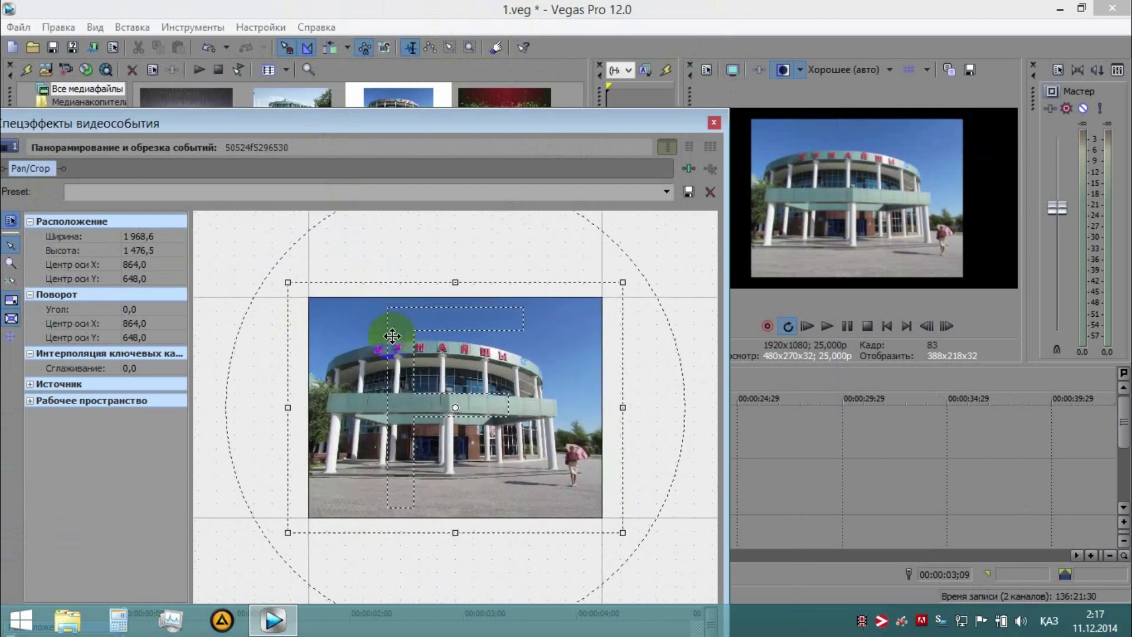
- Shrink the photo's Pan/Crop frame to about 1723.7 × 1292.8, try rotating it to about -34.8°, and undo the rotation
{"action": "scroll", "coordinate": [389, 333], "scroll_direction": "down", "scroll_amount": 2}
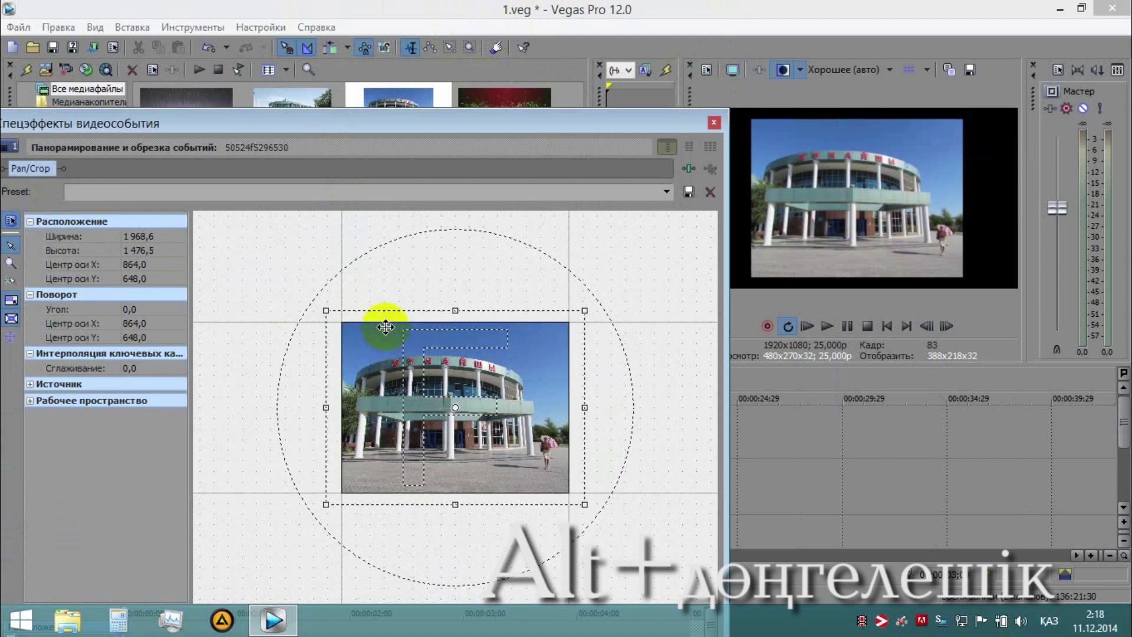
{"action": "scroll", "coordinate": [386, 334], "scroll_direction": "up", "scroll_amount": 2}
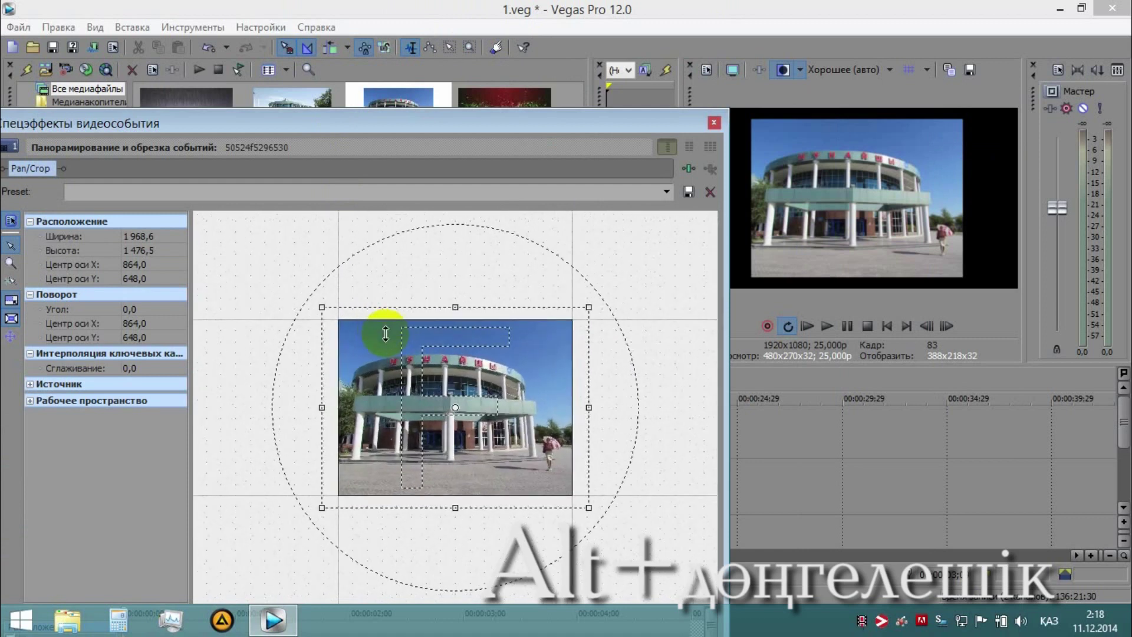
{"action": "scroll", "coordinate": [386, 333], "scroll_direction": "up", "scroll_amount": 1}
{"action": "scroll", "coordinate": [380, 331], "scroll_direction": "down", "scroll_amount": 2}
{"action": "scroll", "coordinate": [374, 331], "scroll_direction": "up", "scroll_amount": 2}
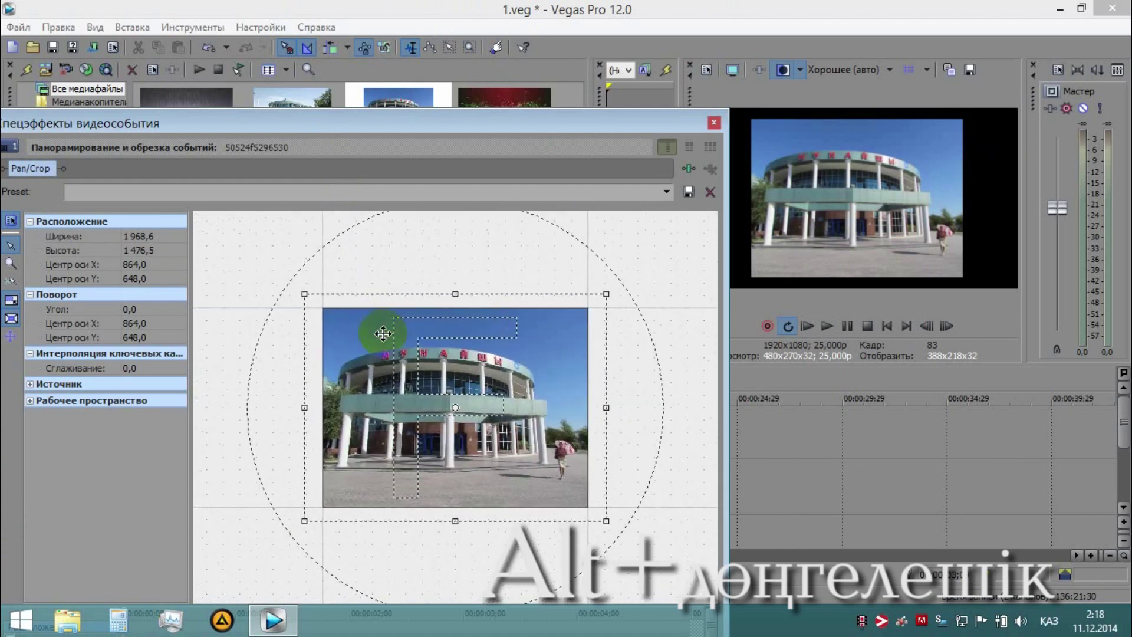
{"action": "left_click_drag", "start_coordinate": [302, 291], "coordinate": [314, 306]}
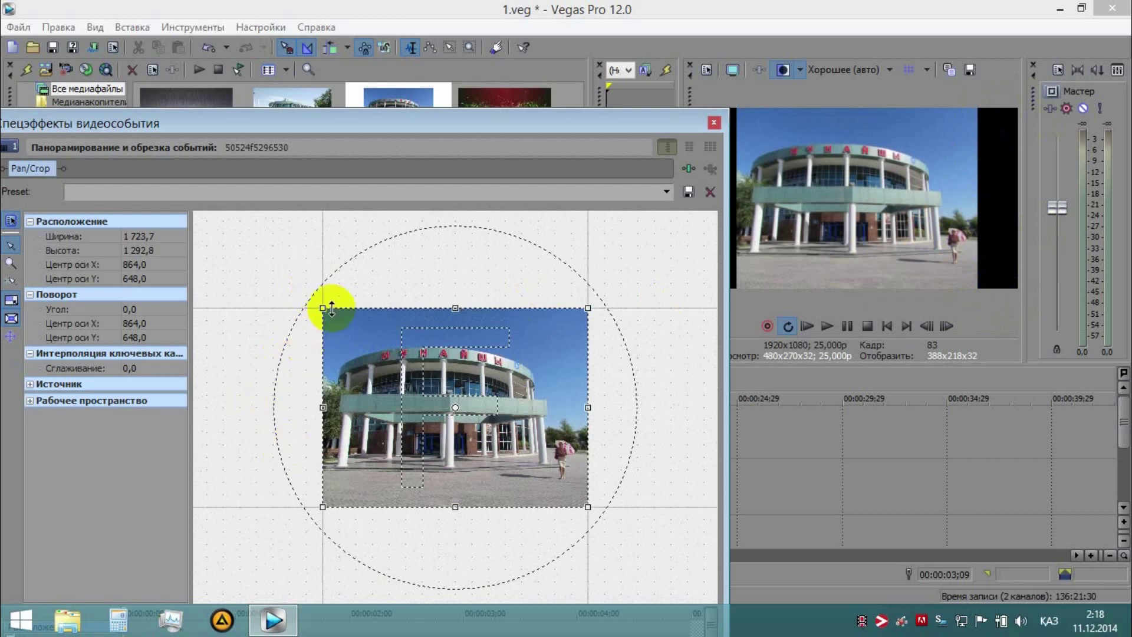
{"action": "left_click_drag", "start_coordinate": [323, 307], "coordinate": [291, 384]}
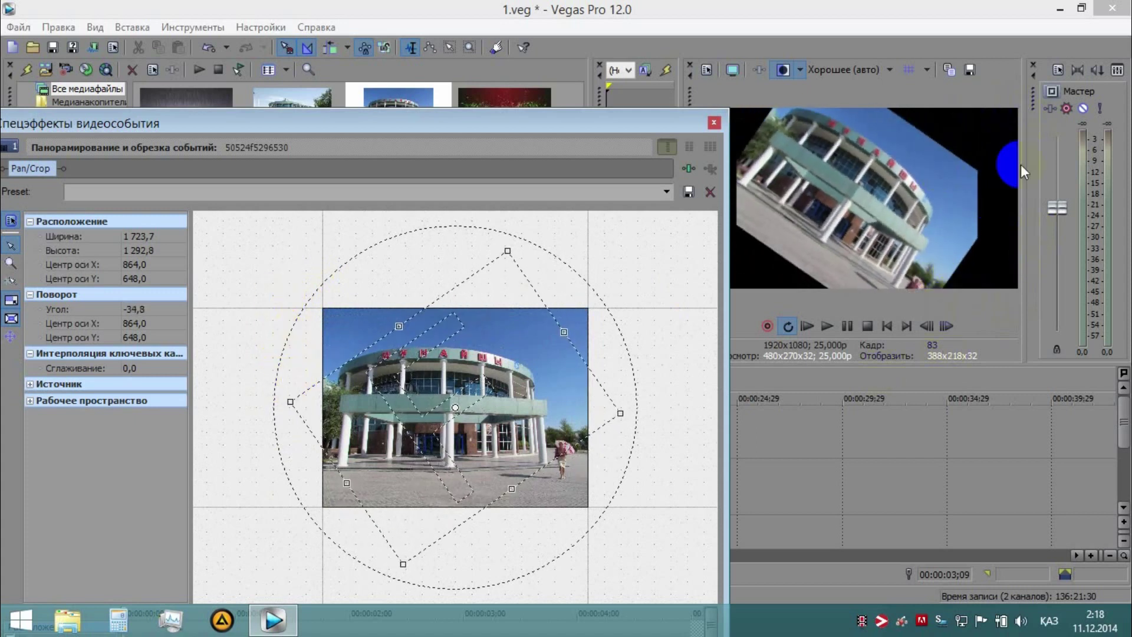
{"action": "double_click", "coordinate": [437, 458]}
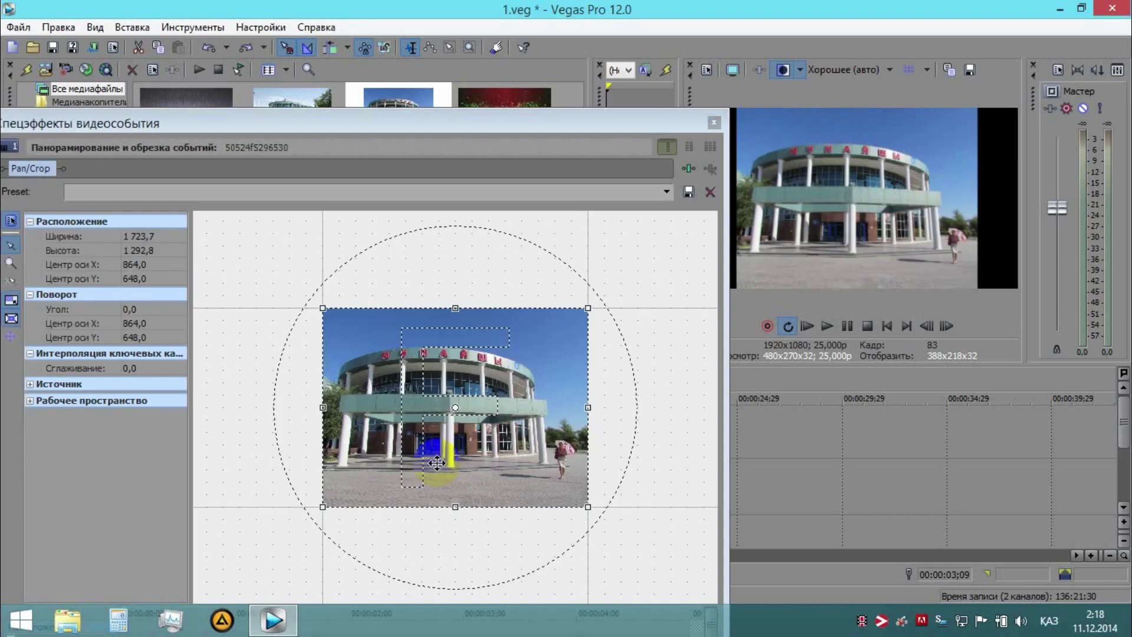
- Apply the 16:9 widescreen TV aspect preset to the photo's Pan/Crop frame and close the event effects window
{"action": "left_click_drag", "start_coordinate": [286, 120], "coordinate": [416, 125]}
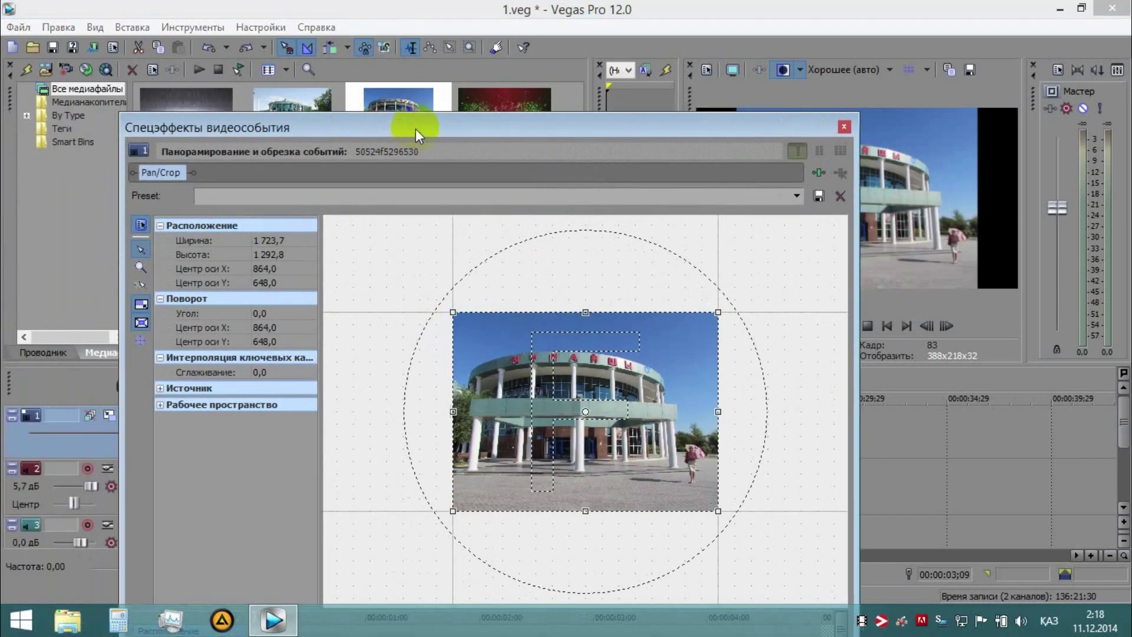
{"action": "left_click", "coordinate": [796, 196]}
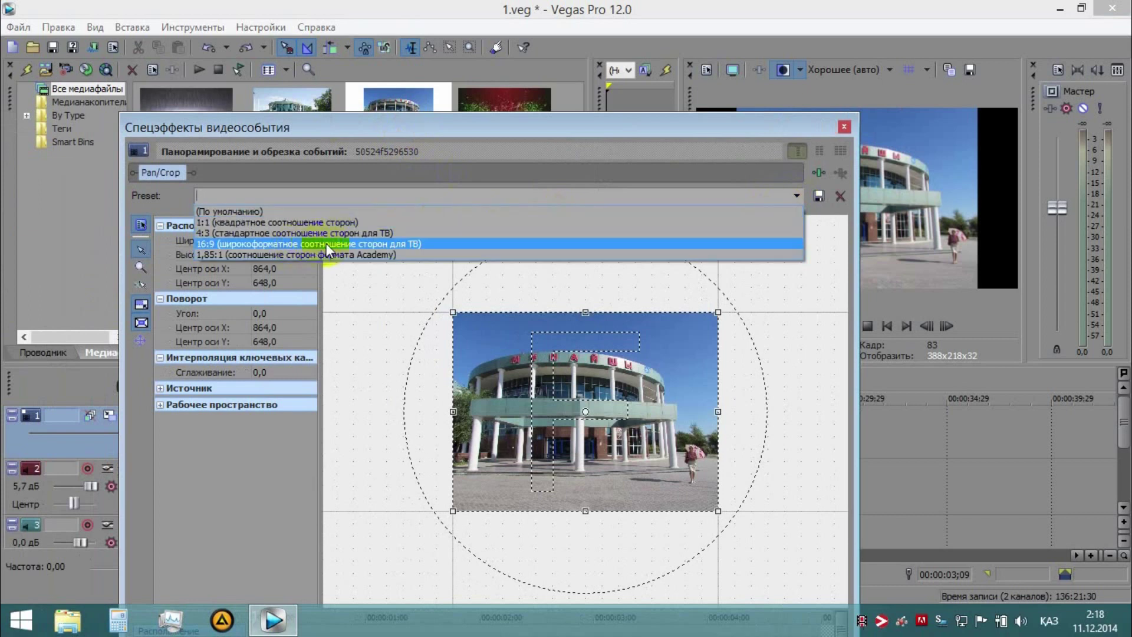
{"action": "left_click", "coordinate": [354, 243]}
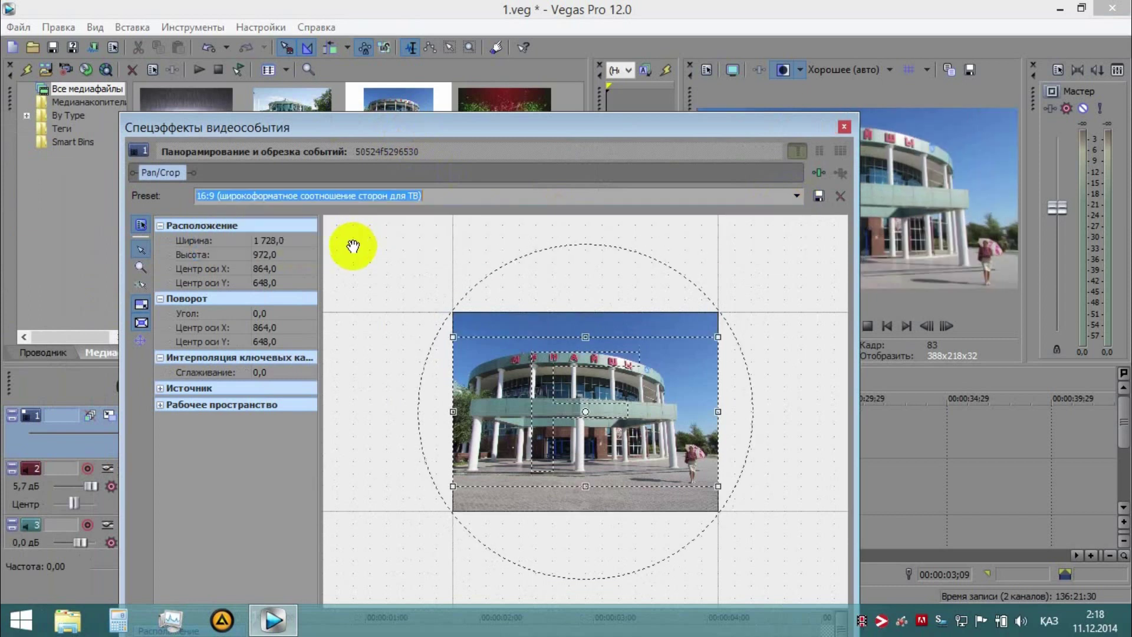
{"action": "left_click_drag", "start_coordinate": [660, 140], "coordinate": [468, 121]}
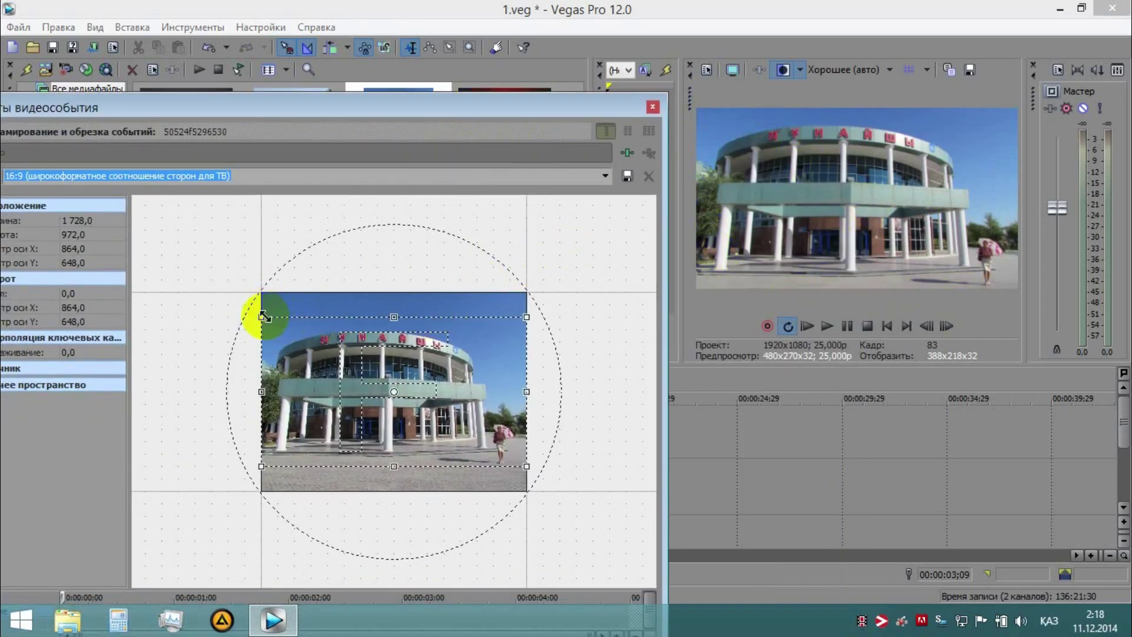
{"action": "mouse_move", "coordinate": [264, 317]}
{"action": "left_mouse_down"}
{"action": "mouse_move", "coordinate": [215, 278]}
{"action": "mouse_move", "coordinate": [353, 348]}
{"action": "mouse_move", "coordinate": [262, 317]}
{"action": "left_mouse_up"}
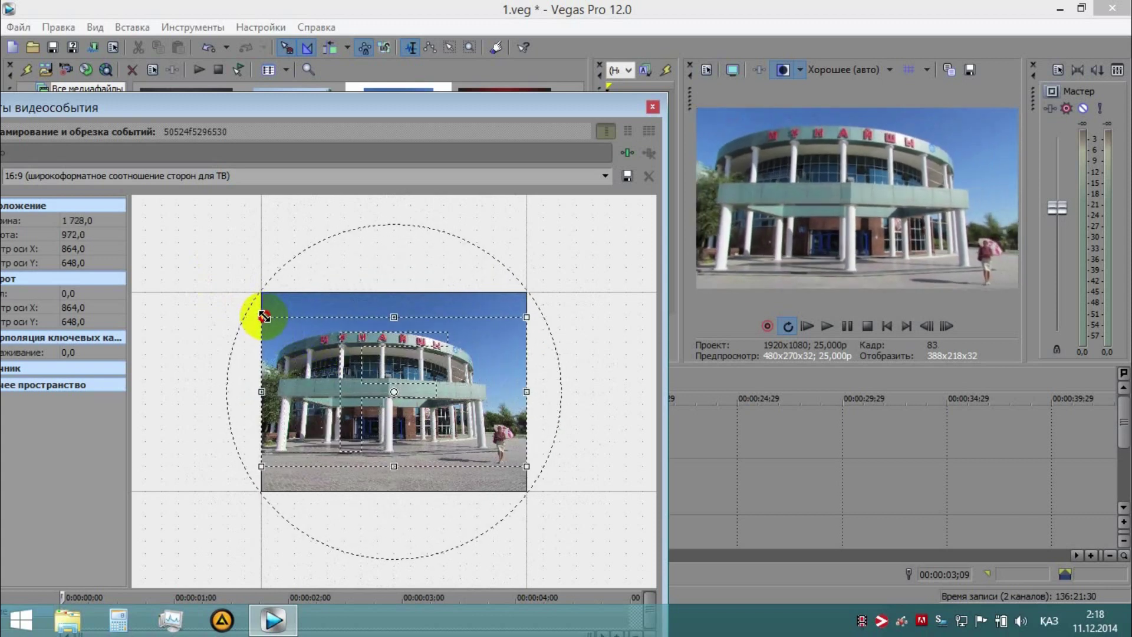
{"action": "left_click", "coordinate": [653, 107]}
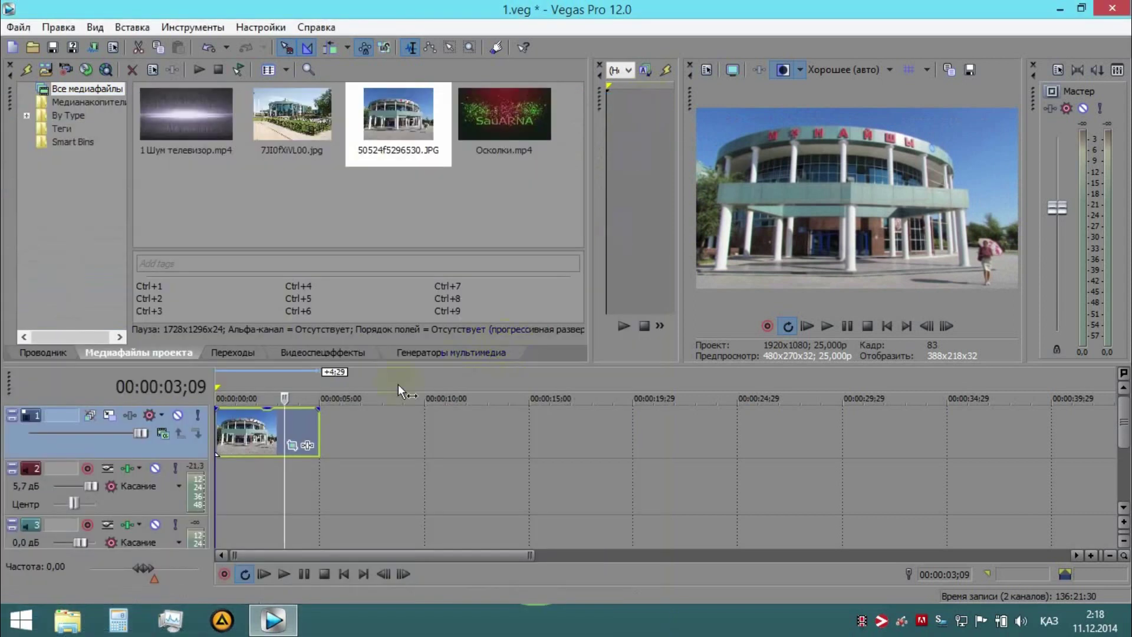
- Show the OFX video effects and look through the Color Match presets
{"action": "left_click", "coordinate": [302, 351]}
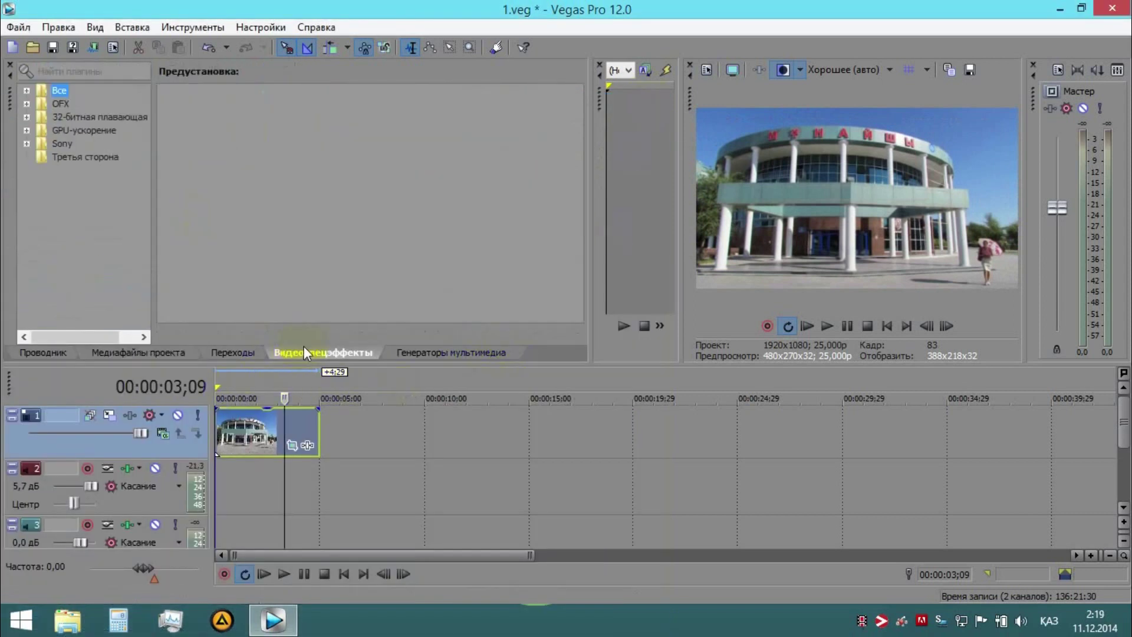
{"action": "left_click", "coordinate": [27, 104]}
{"action": "left_click", "coordinate": [112, 118]}
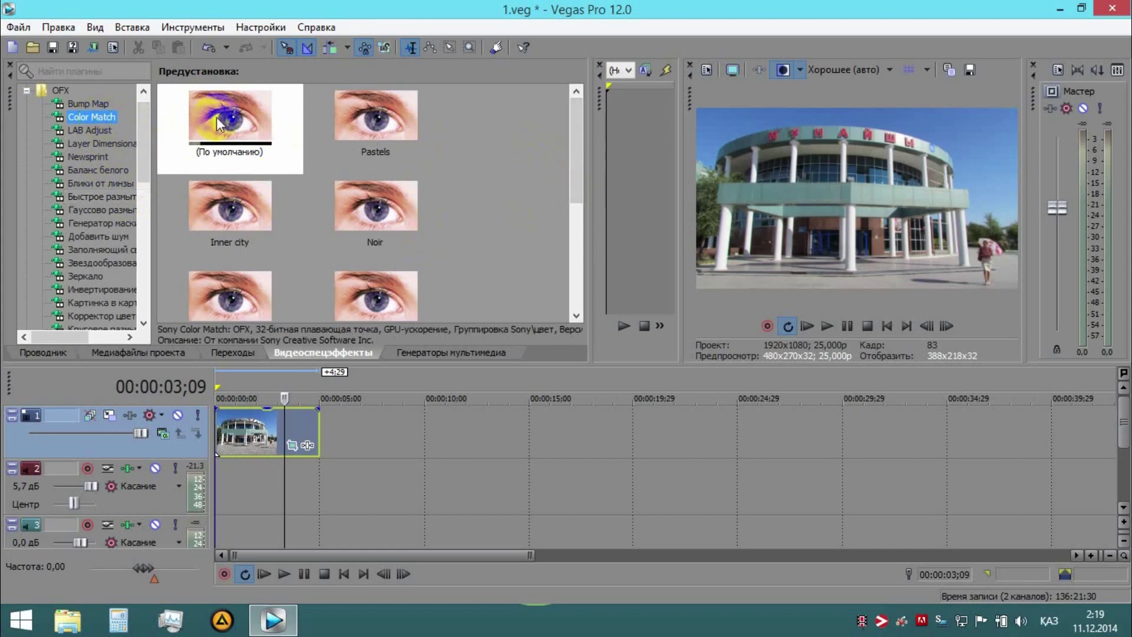
{"action": "left_click_drag", "start_coordinate": [578, 130], "coordinate": [567, 232]}
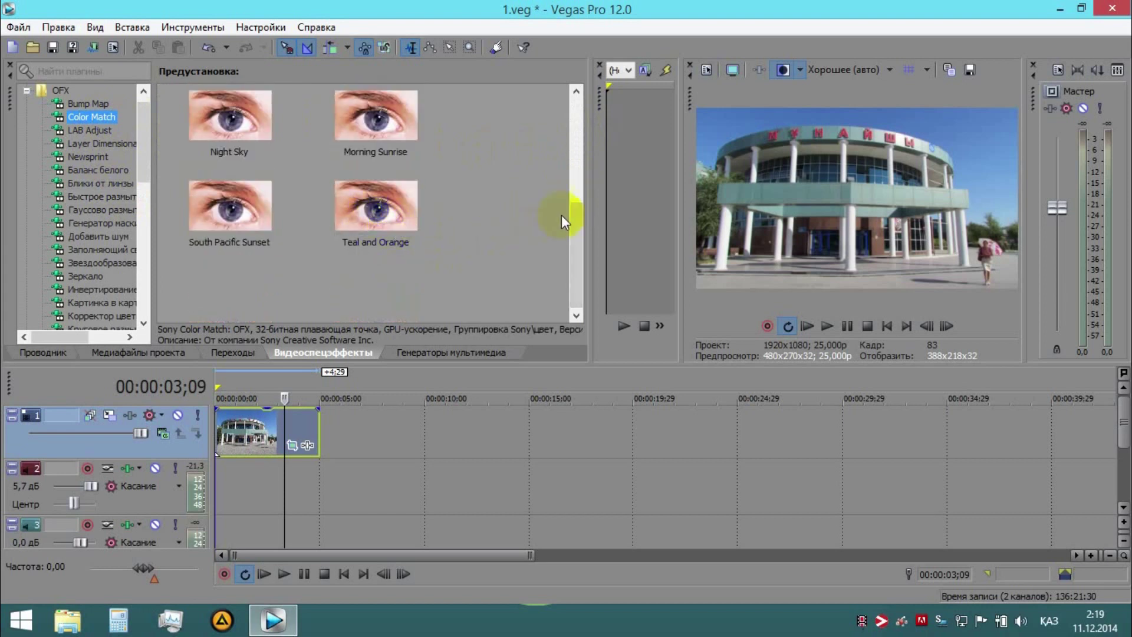
{"action": "left_click", "coordinate": [580, 213]}
- Apply the LAB Adjust preset More Yellow to the photo event and move its settings window clear of the preview
{"action": "left_click", "coordinate": [97, 128]}
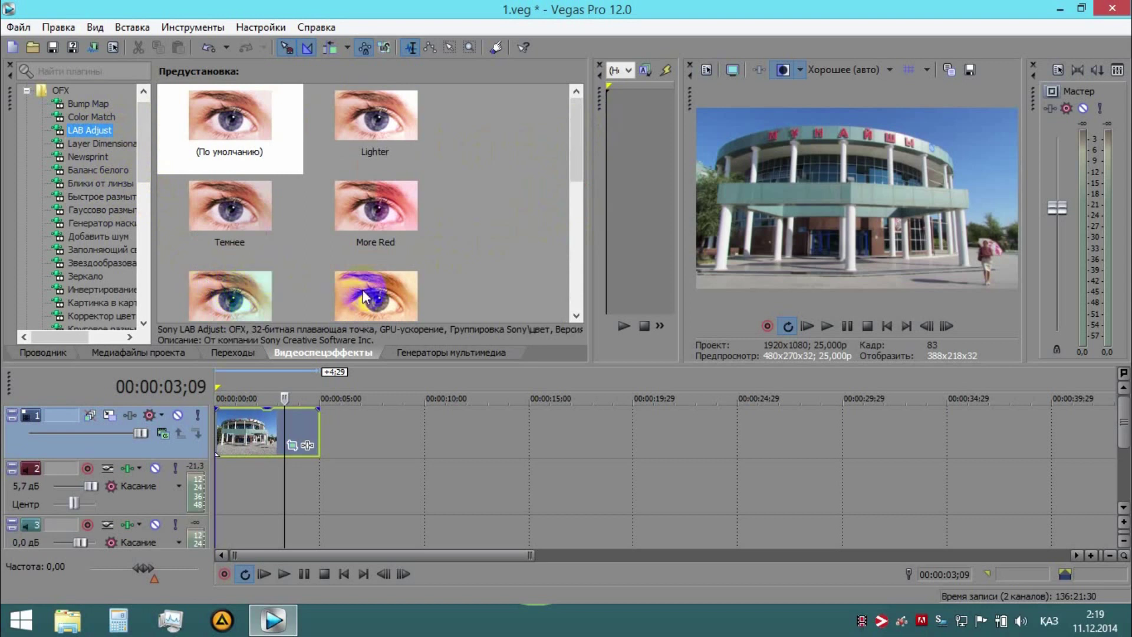
{"action": "left_click_drag", "start_coordinate": [390, 298], "coordinate": [245, 423]}
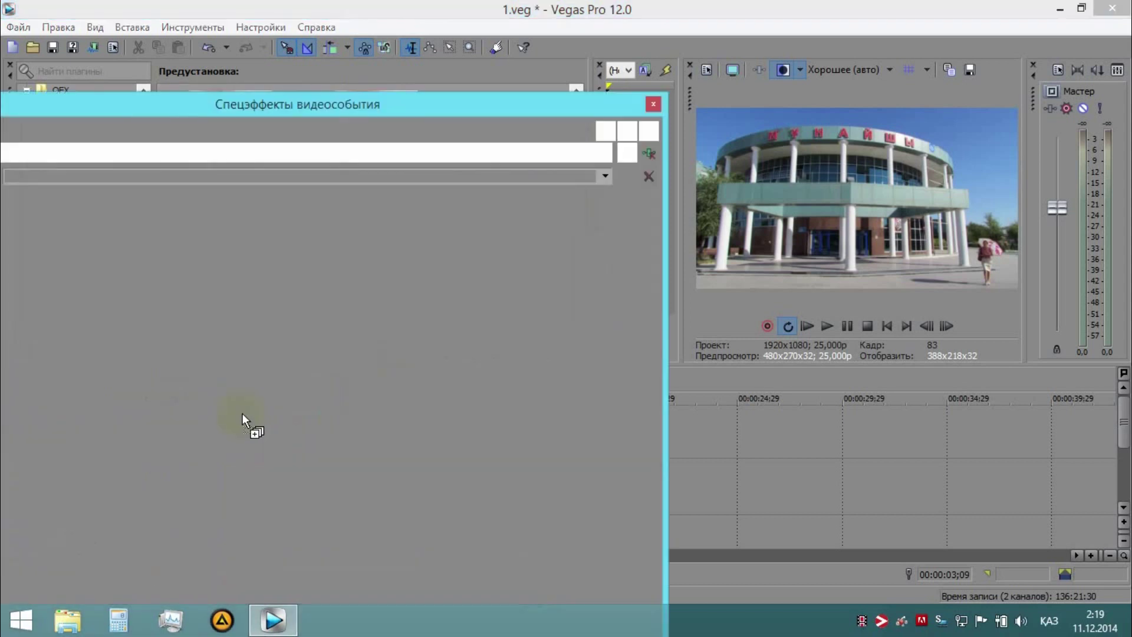
{"action": "left_click_drag", "start_coordinate": [386, 104], "coordinate": [837, 163]}
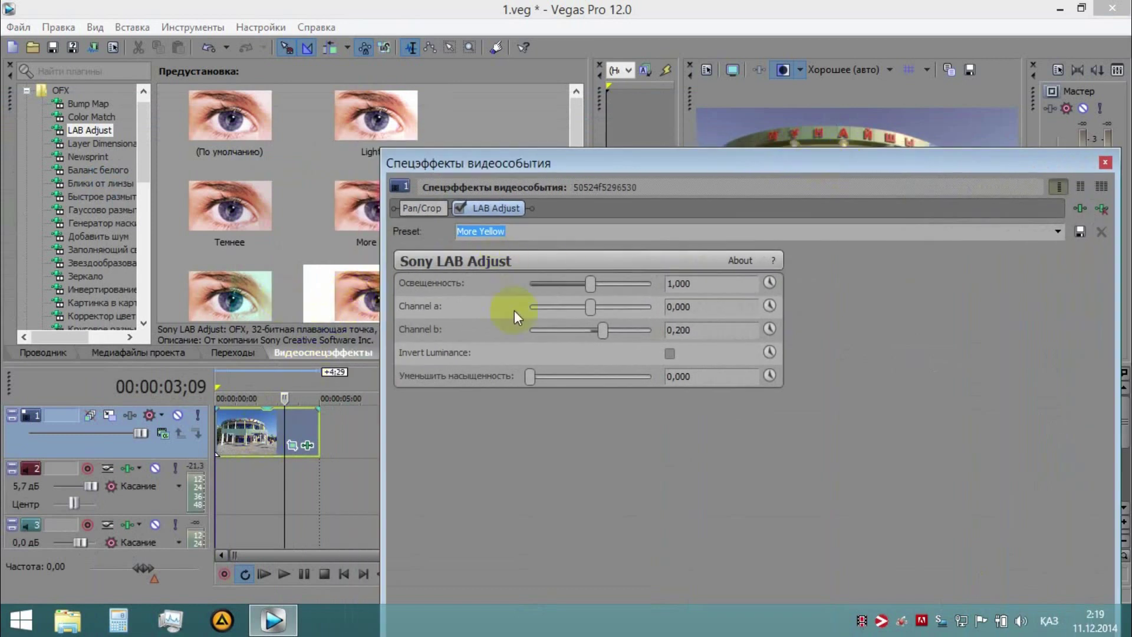
{"action": "left_click_drag", "start_coordinate": [633, 182], "coordinate": [225, 135]}
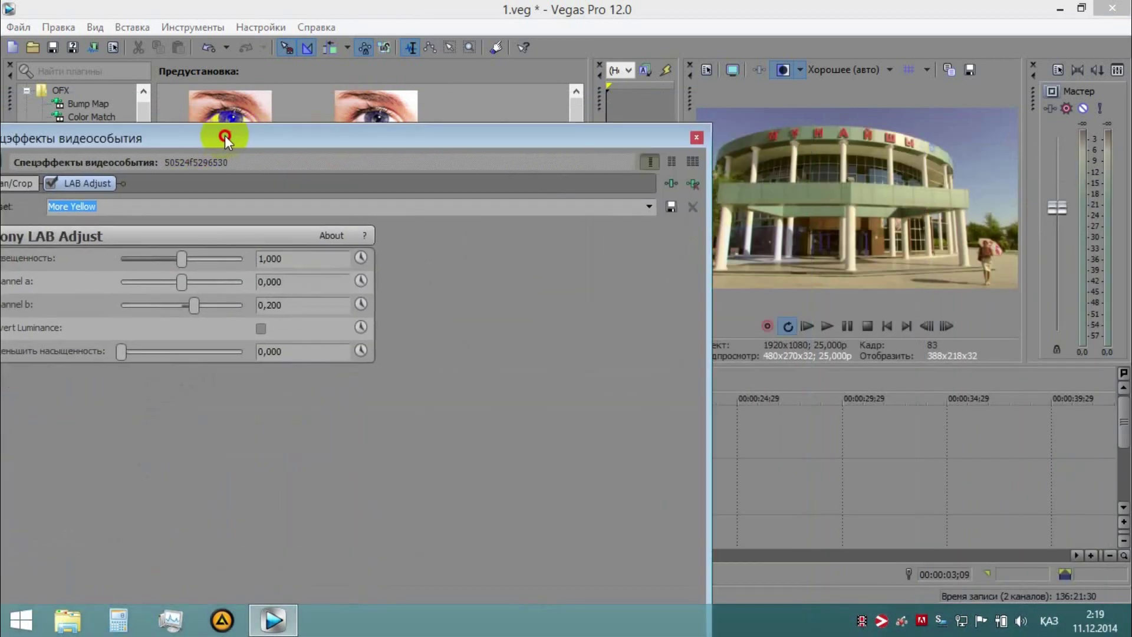
- Adjust LAB Adjust to about 1.442 for Освещенность, -0.170 for Channel a and 0.374 for Channel b, and close its settings
{"action": "left_click_drag", "start_coordinate": [193, 306], "coordinate": [179, 258]}
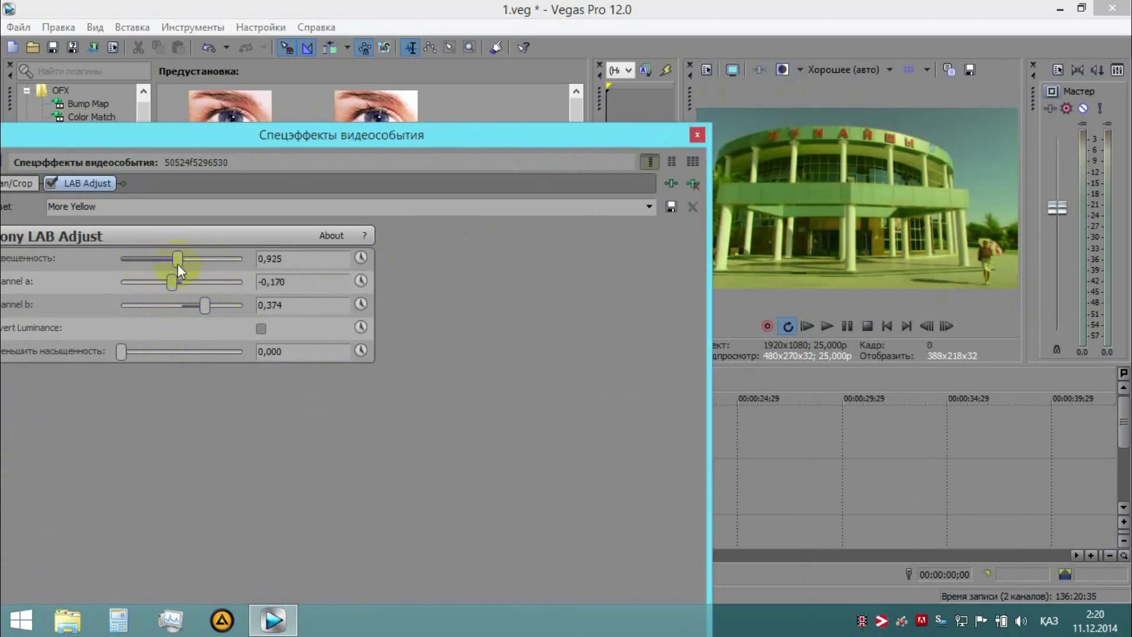
{"action": "left_click_drag", "start_coordinate": [178, 263], "coordinate": [209, 260]}
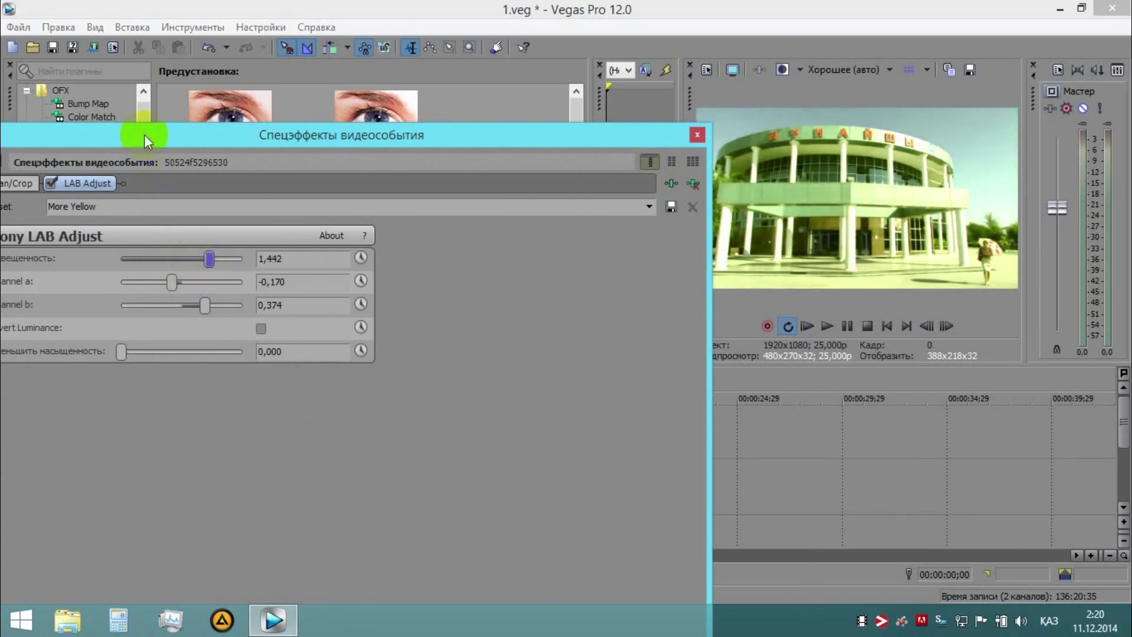
{"action": "mouse_move", "coordinate": [172, 284]}
{"action": "left_mouse_down"}
{"action": "mouse_move", "coordinate": [153, 284]}
{"action": "mouse_move", "coordinate": [172, 285]}
{"action": "left_mouse_up"}
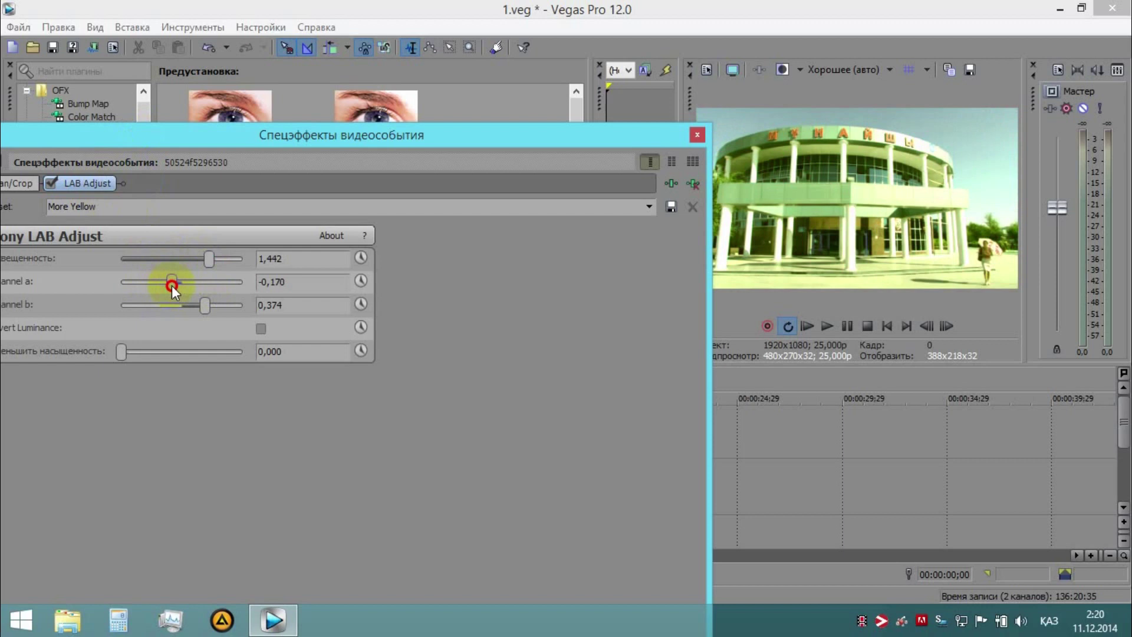
{"action": "left_click", "coordinate": [698, 135]}
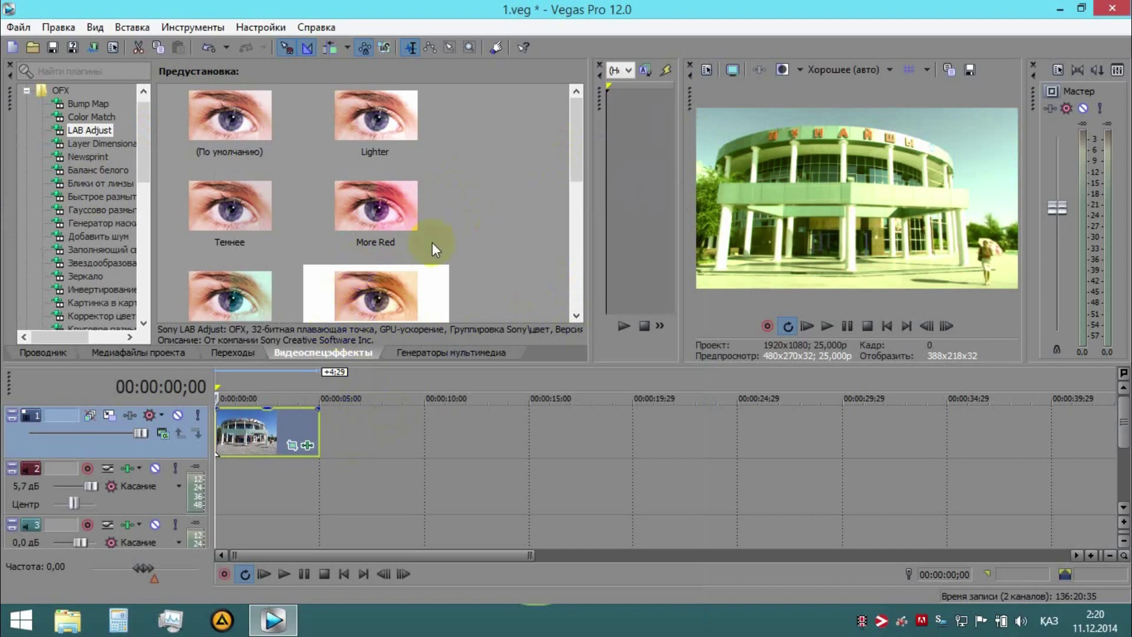
- Remove the LAB Adjust effect from the photo event's effect chain and close the event effects window
{"action": "left_click", "coordinate": [258, 439]}
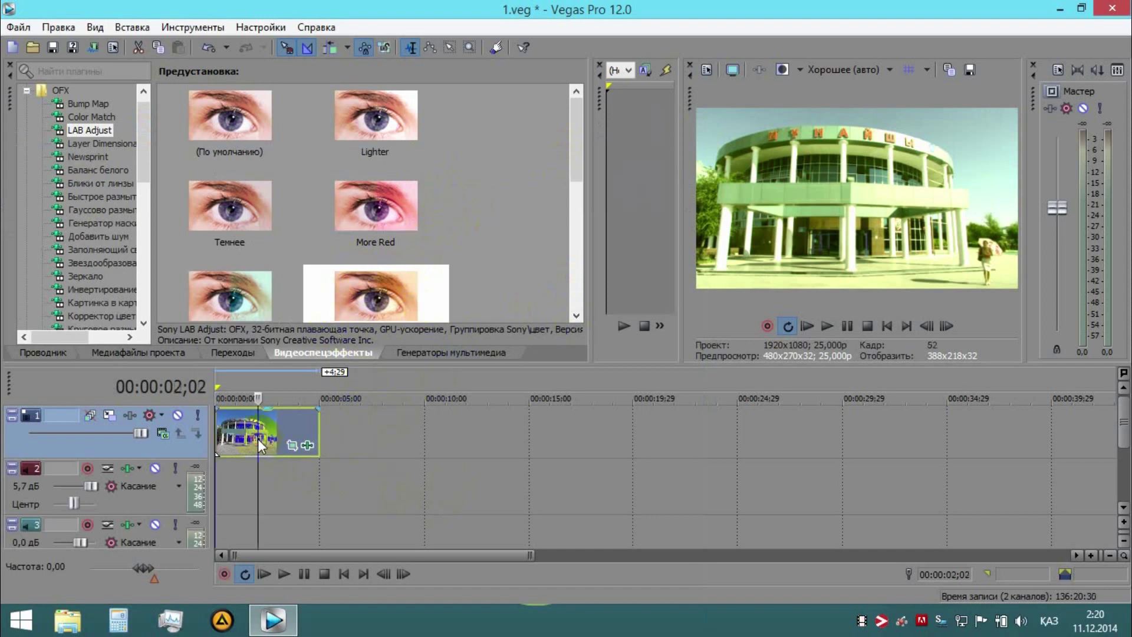
{"action": "left_click", "coordinate": [307, 445]}
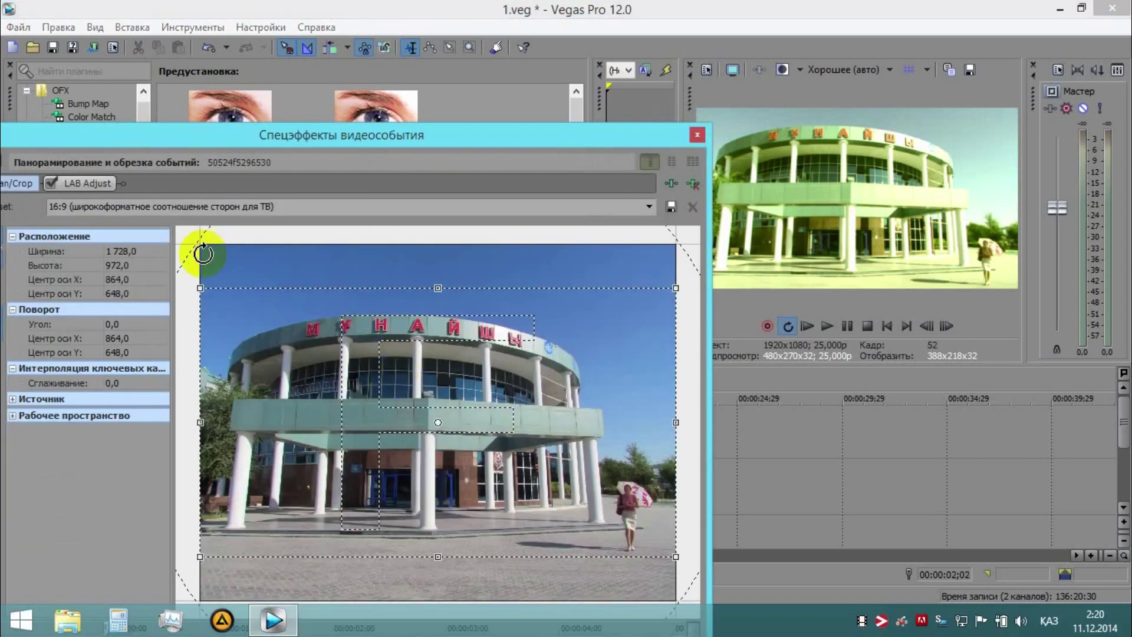
{"action": "left_click", "coordinate": [79, 184]}
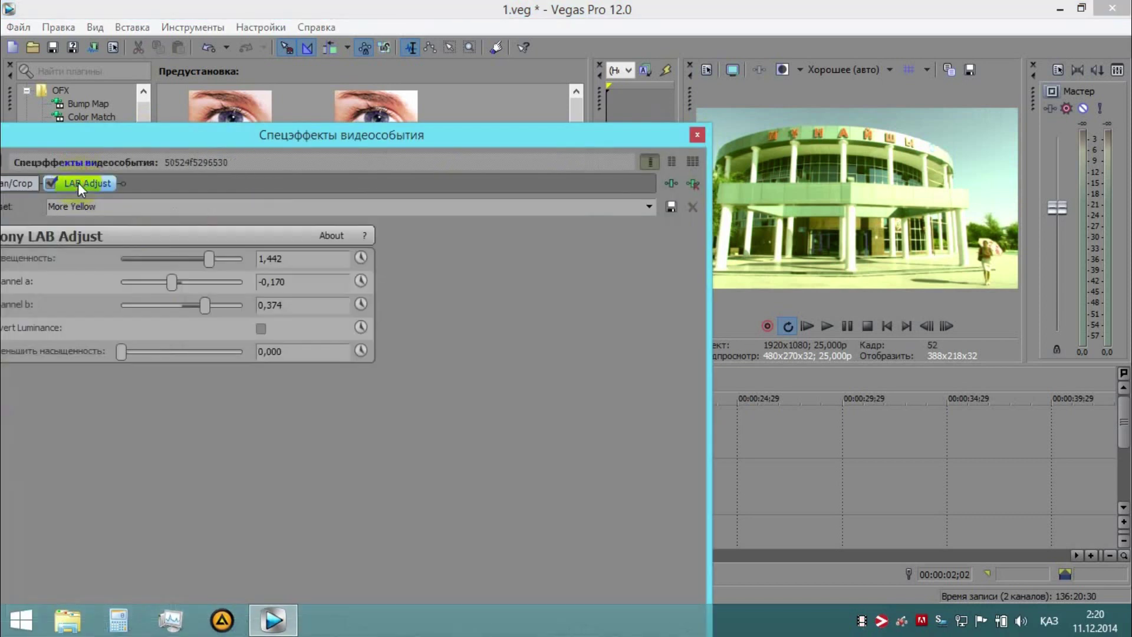
{"action": "left_click", "coordinate": [694, 185]}
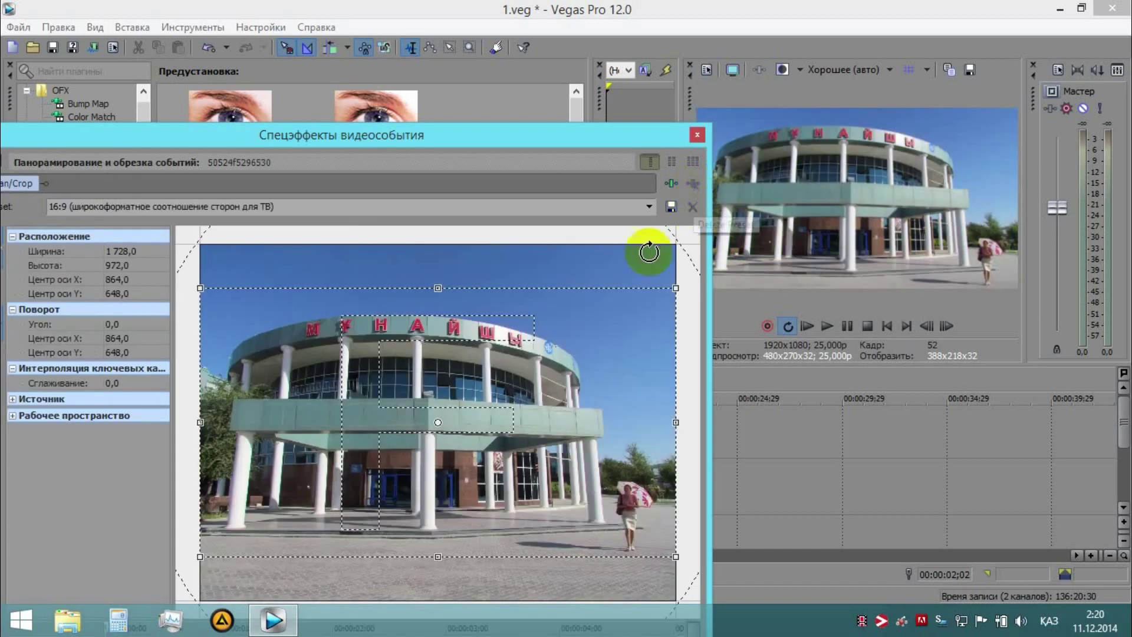
{"action": "left_click", "coordinate": [696, 136]}
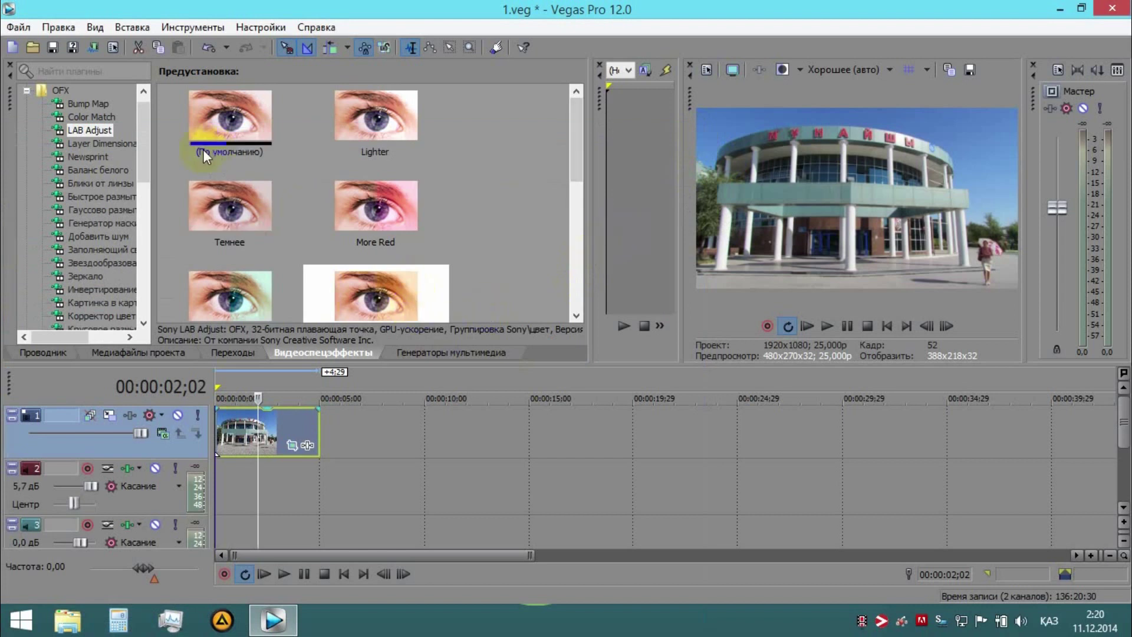
- Look through the presets of the video effects Маска резкости, Повышение резкости and Сияние, and view the list of transitions
{"action": "scroll", "coordinate": [140, 156], "scroll_direction": "down", "scroll_amount": 3}
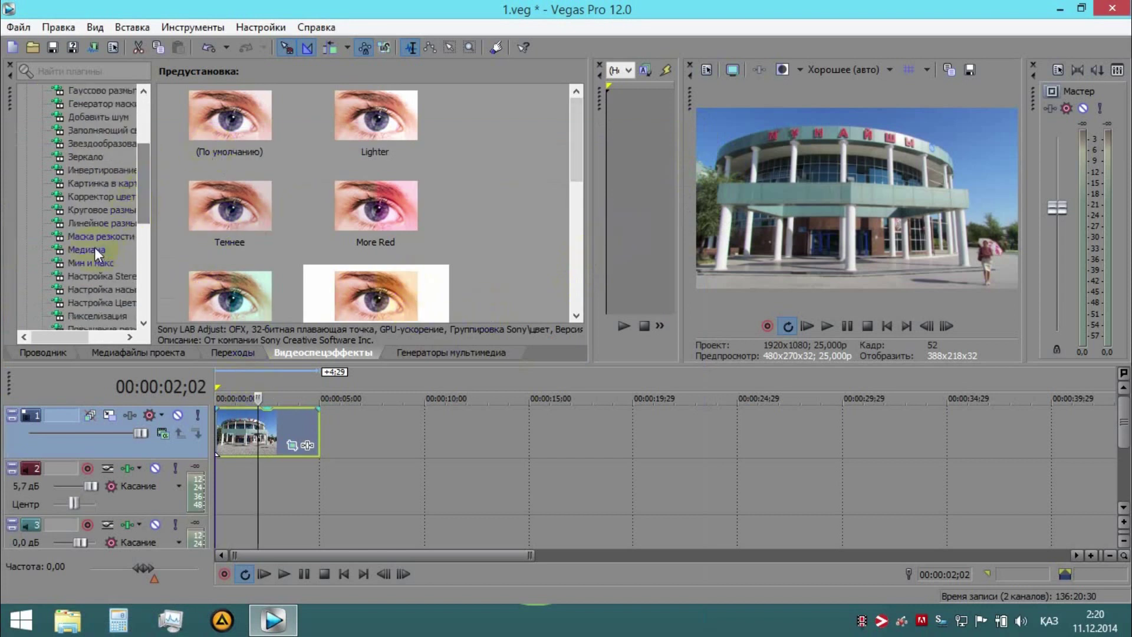
{"action": "left_click", "coordinate": [97, 237]}
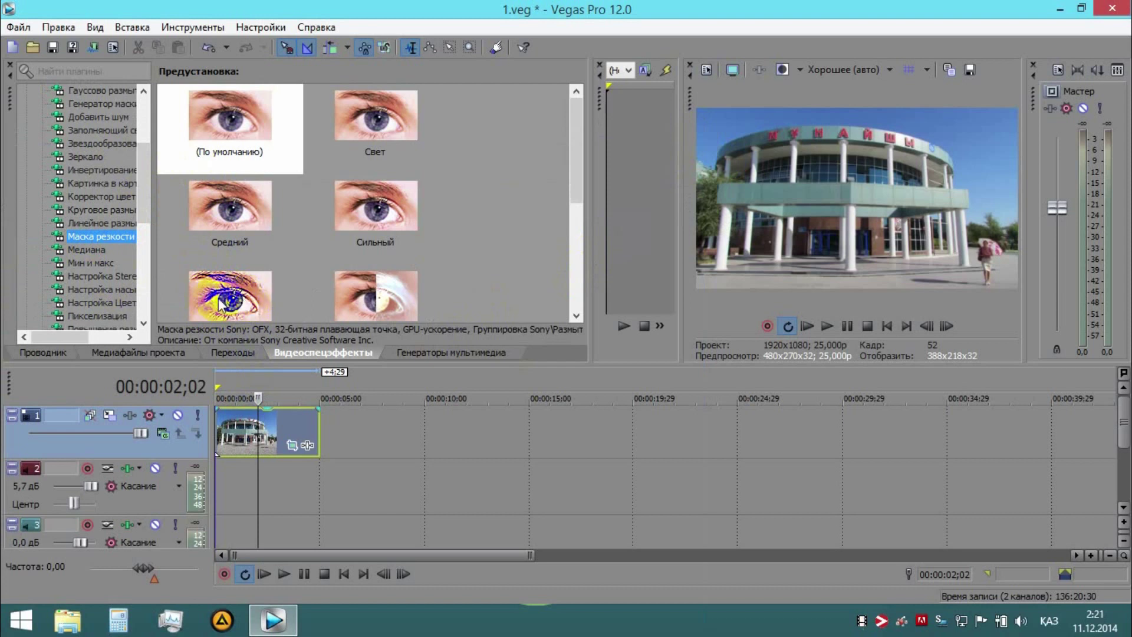
{"action": "left_click", "coordinate": [149, 221]}
{"action": "left_click_drag", "start_coordinate": [149, 220], "coordinate": [147, 249]}
{"action": "left_click", "coordinate": [115, 251]}
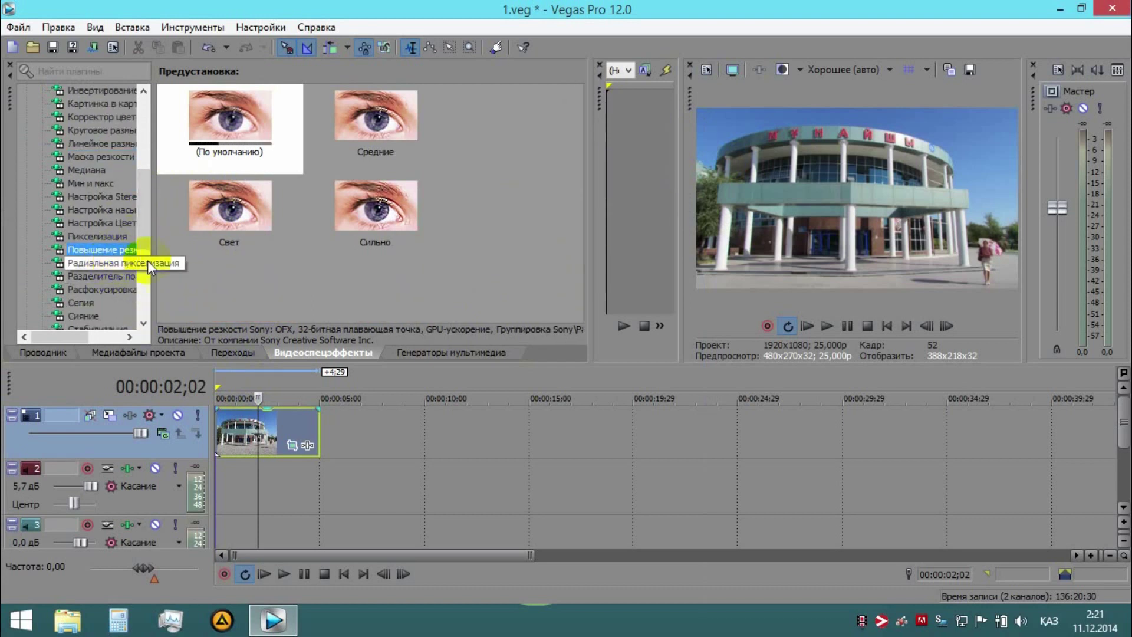
{"action": "scroll", "coordinate": [146, 240], "scroll_direction": "down", "scroll_amount": 2}
{"action": "left_click", "coordinate": [84, 236]}
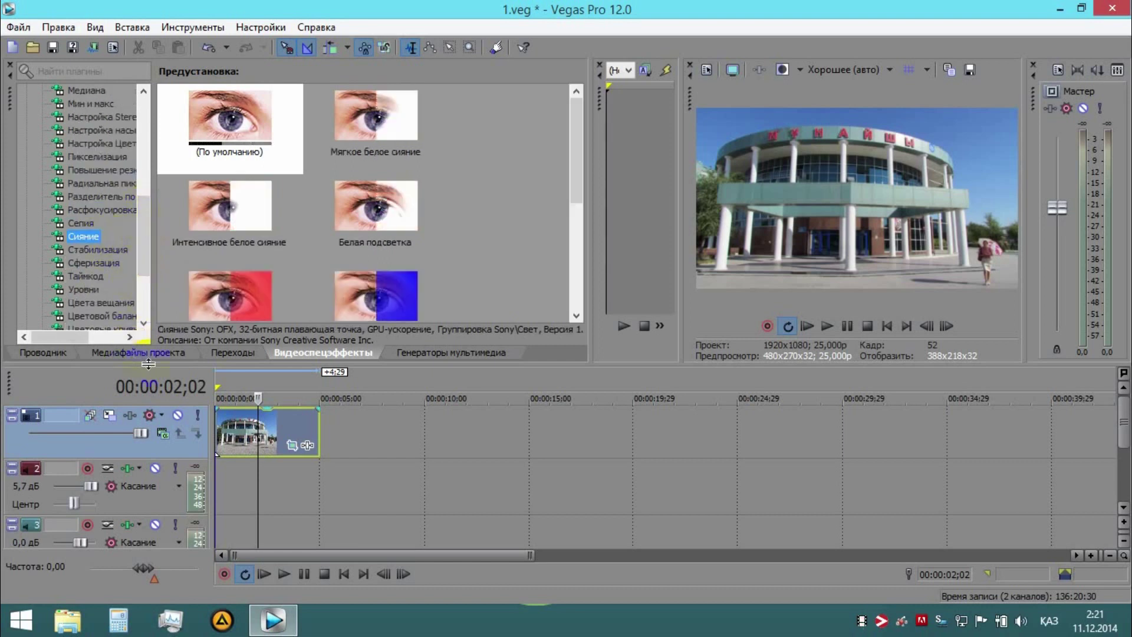
{"action": "left_click", "coordinate": [215, 354]}
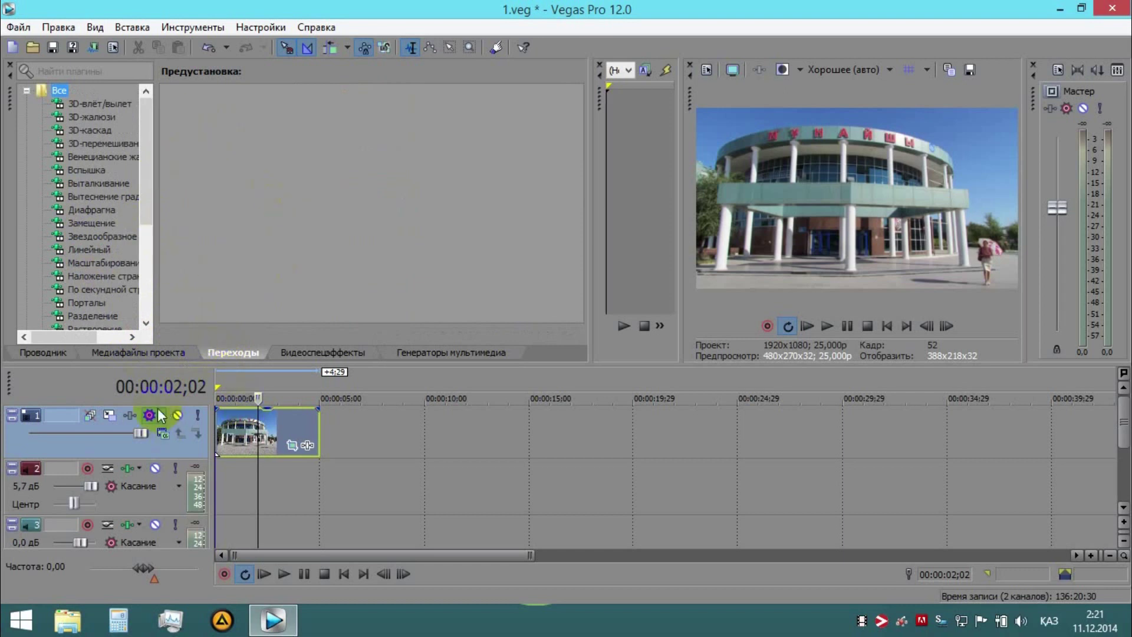
- Place 7JI0fXiVL00.jpg from the project media directly after the first photo on video track 1 and open its Pan/Crop settings
{"action": "left_click", "coordinate": [142, 351]}
{"action": "left_click_drag", "start_coordinate": [300, 118], "coordinate": [328, 422]}
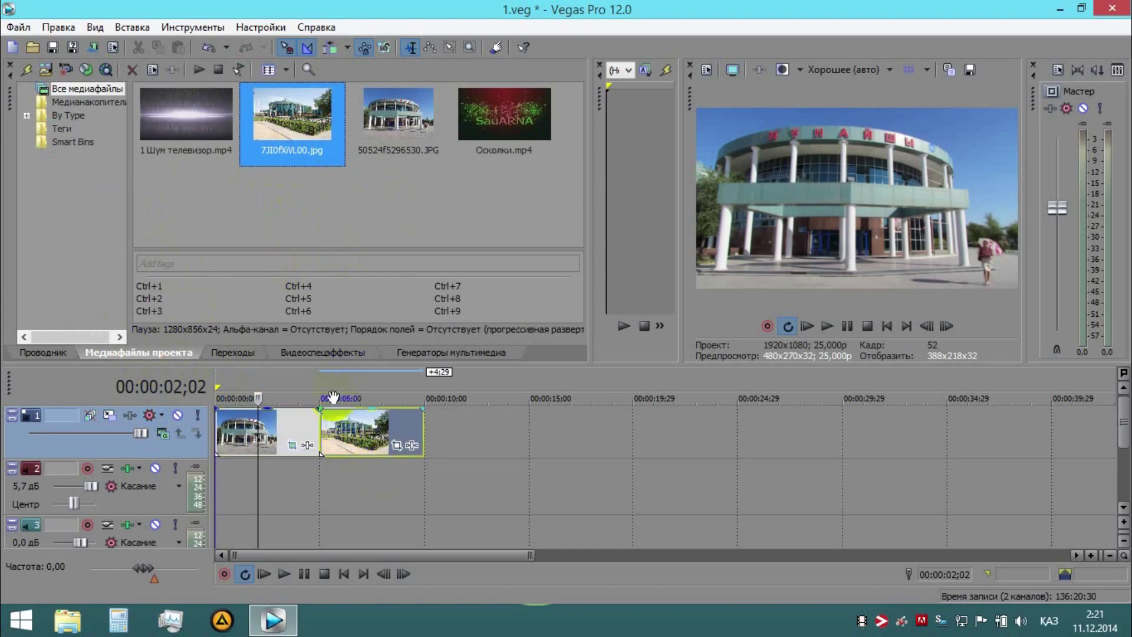
{"action": "left_click", "coordinate": [340, 433]}
{"action": "left_click", "coordinate": [367, 440]}
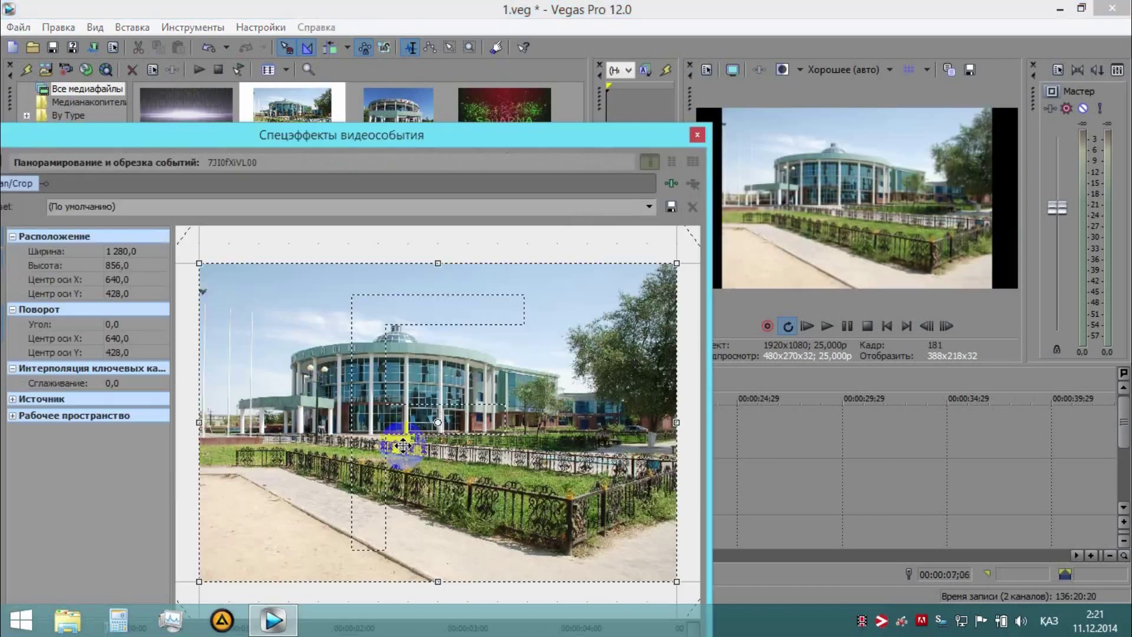
- Crop the second photo with the Pan/Crop preset 16:9 (широкоформатное соотношение сторон для ТВ) and close the window
{"action": "left_click", "coordinate": [396, 445]}
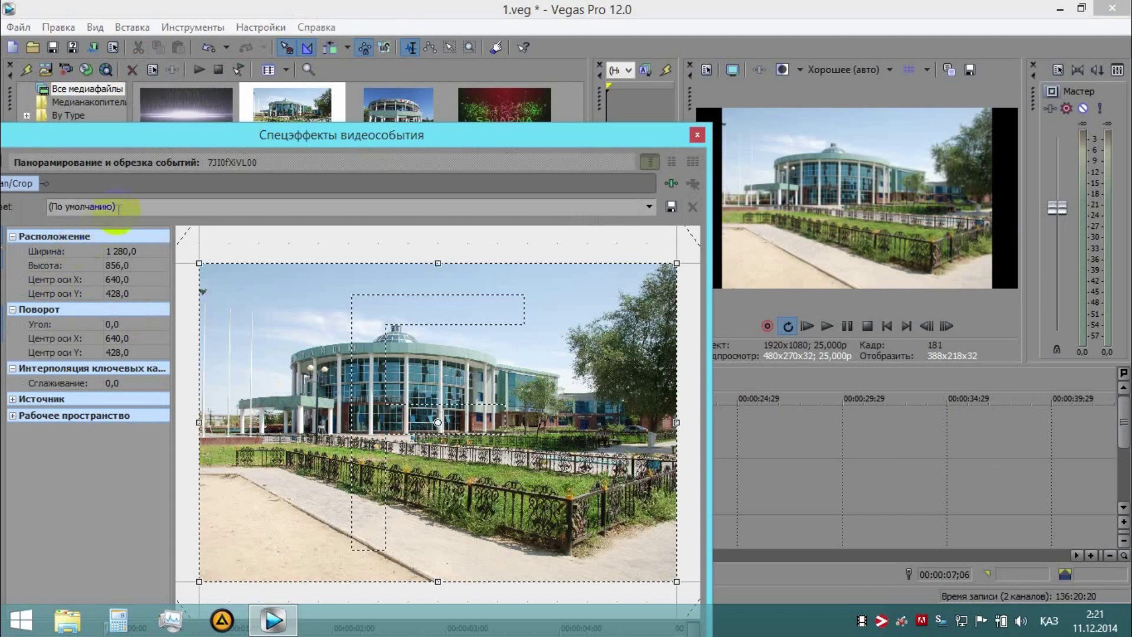
{"action": "left_click", "coordinate": [649, 207]}
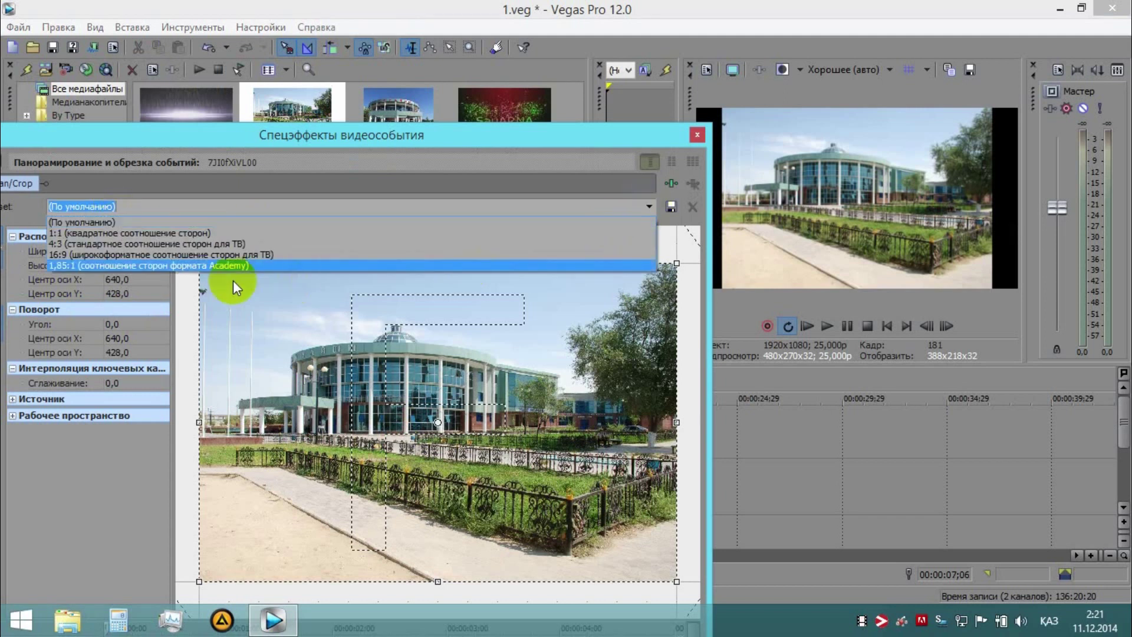
{"action": "left_click", "coordinate": [229, 255]}
{"action": "left_click", "coordinate": [697, 134]}
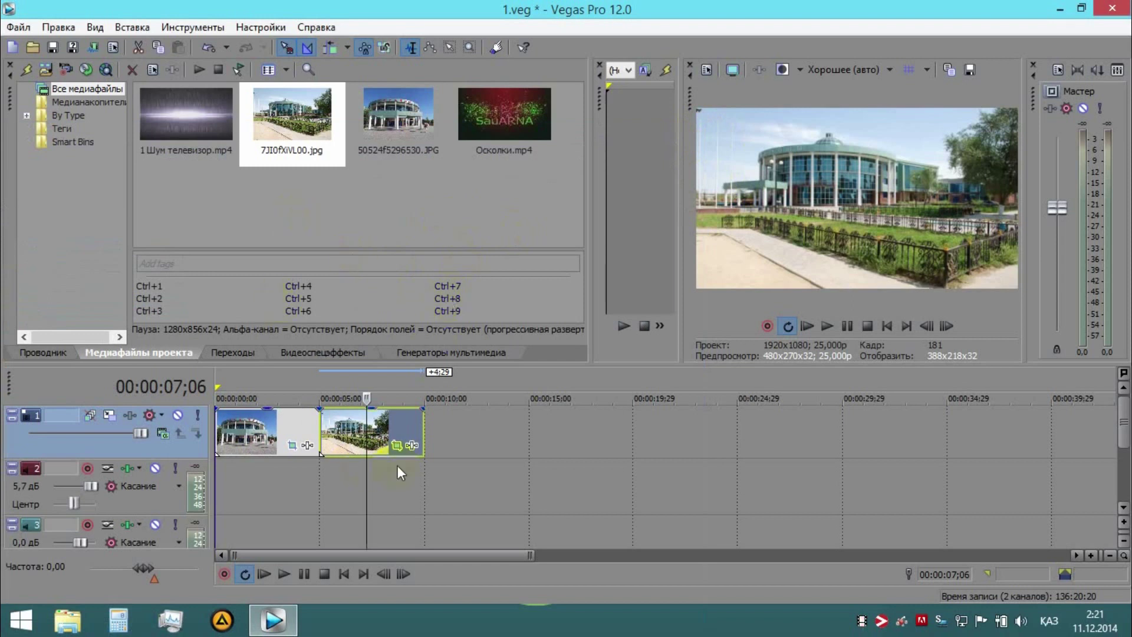
- Try the 1,85:1 Academy aspect preset in the second photo's Pan/Crop settings, return to the 16:9 preset and close the window
{"action": "left_click", "coordinate": [396, 445]}
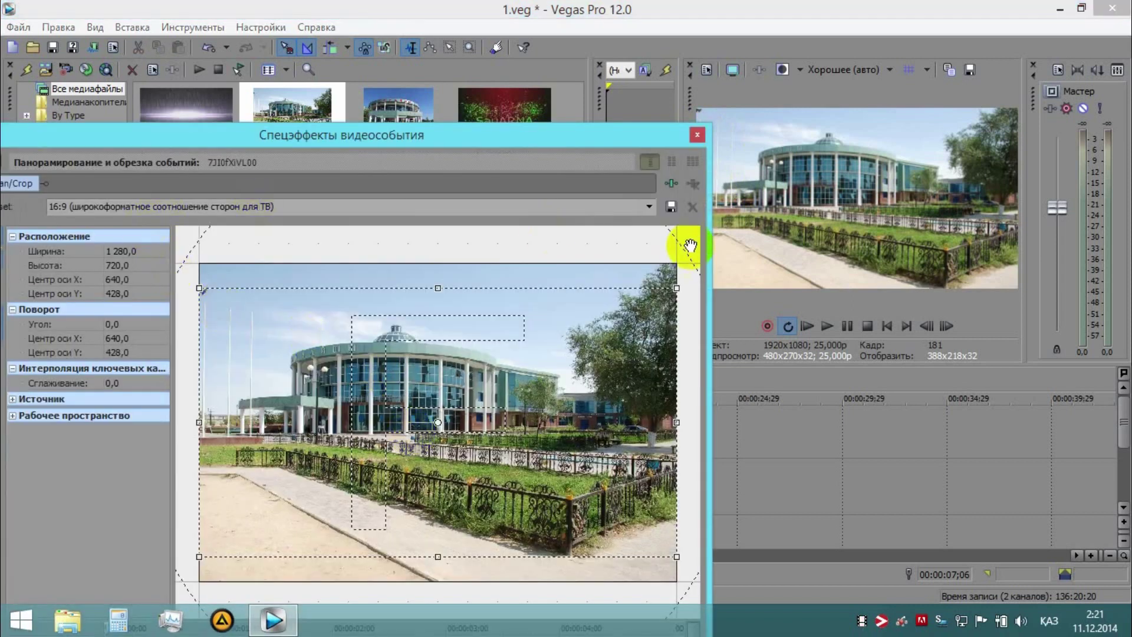
{"action": "left_click", "coordinate": [649, 206]}
{"action": "left_click", "coordinate": [355, 265]}
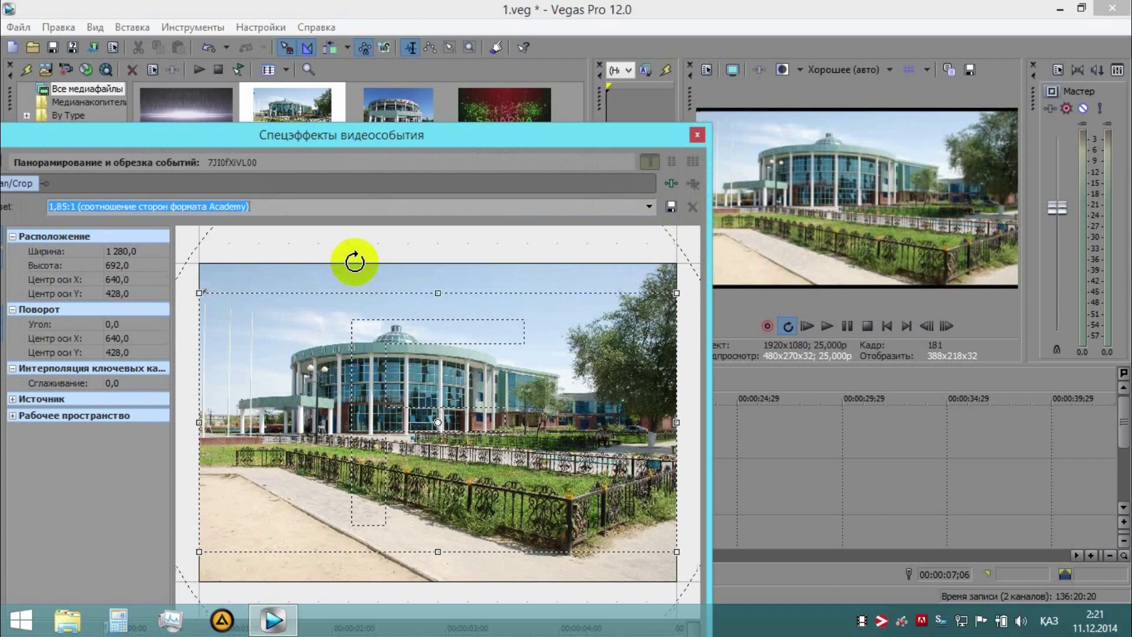
{"action": "left_click", "coordinate": [651, 206]}
{"action": "left_click", "coordinate": [406, 255]}
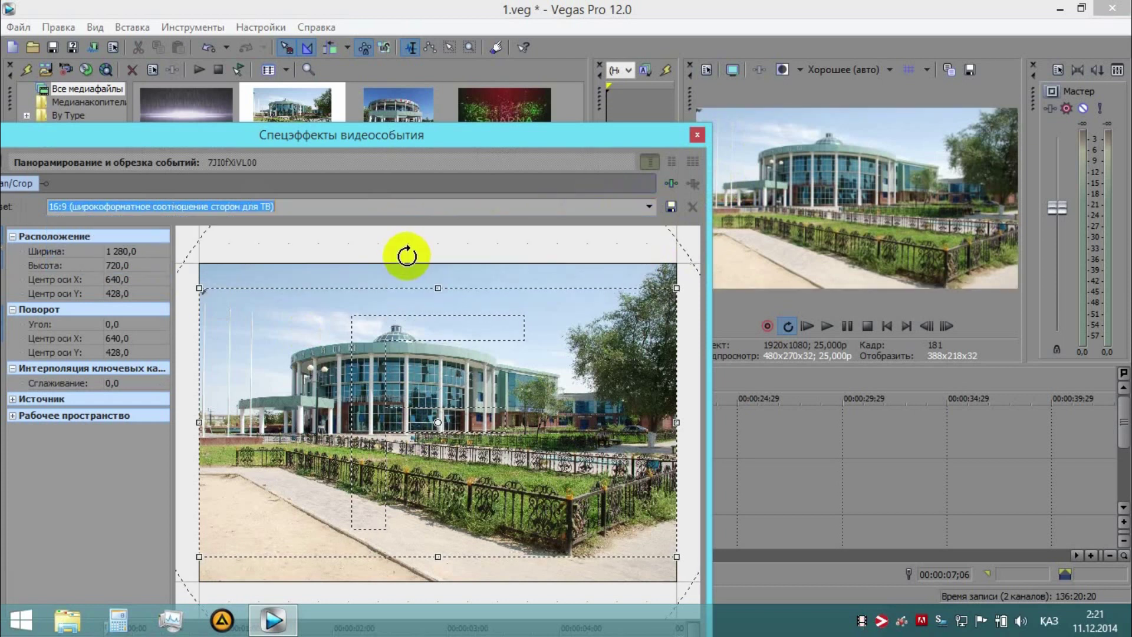
{"action": "left_click", "coordinate": [697, 134]}
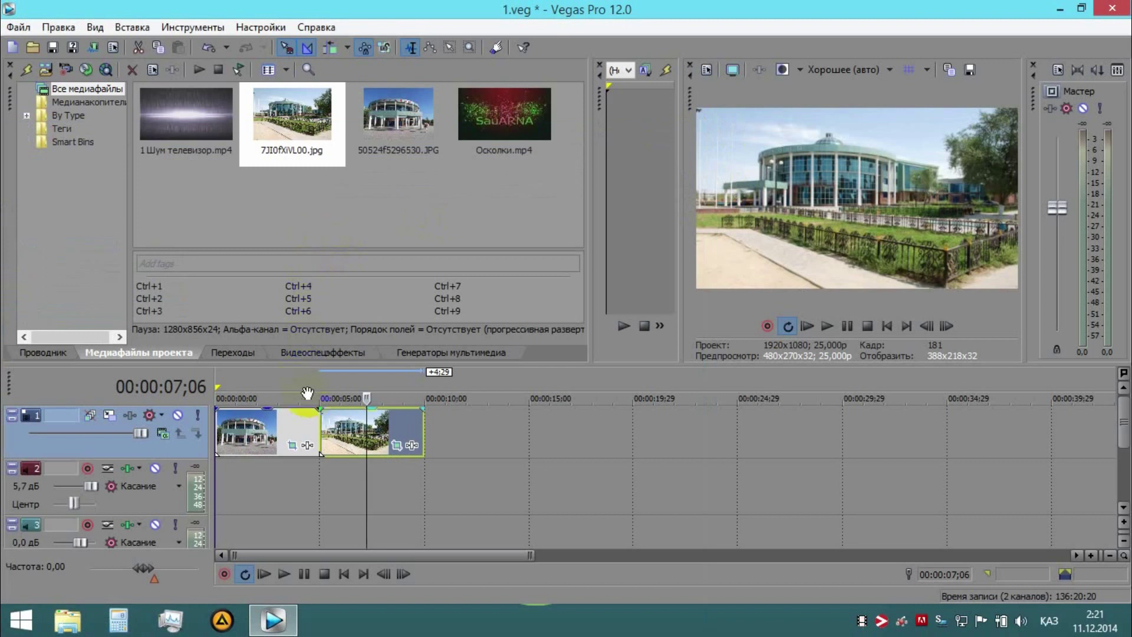
- Compare the frames of the two photos on both sides of the cut between them on video track 1
{"action": "left_click", "coordinate": [313, 427]}
{"action": "left_click", "coordinate": [341, 427]}
{"action": "left_click", "coordinate": [275, 427]}
{"action": "left_click", "coordinate": [339, 429]}
{"action": "left_click", "coordinate": [291, 429]}
{"action": "left_click", "coordinate": [320, 430]}
{"action": "left_click", "coordinate": [327, 434]}
{"action": "left_click", "coordinate": [309, 432]}
{"action": "left_click", "coordinate": [336, 433]}
{"action": "left_click", "coordinate": [304, 435]}
{"action": "left_click", "coordinate": [296, 437]}
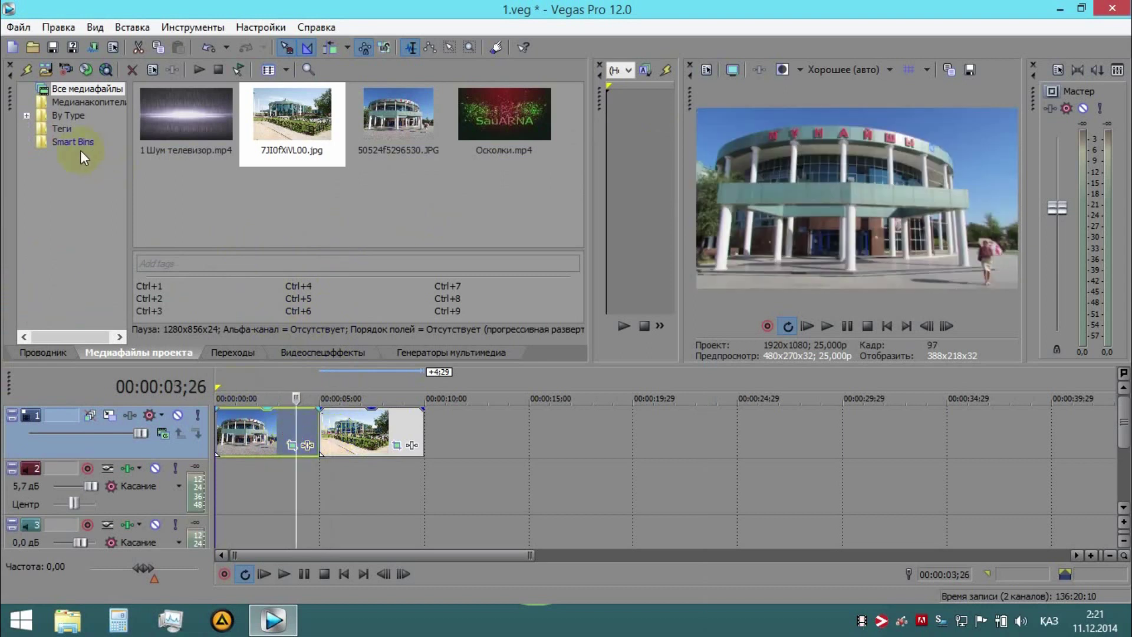
- Look through the list of transitions and view the presets of the Вспышка transition
{"action": "left_click", "coordinate": [232, 349]}
{"action": "left_click_drag", "start_coordinate": [151, 165], "coordinate": [256, 430]}
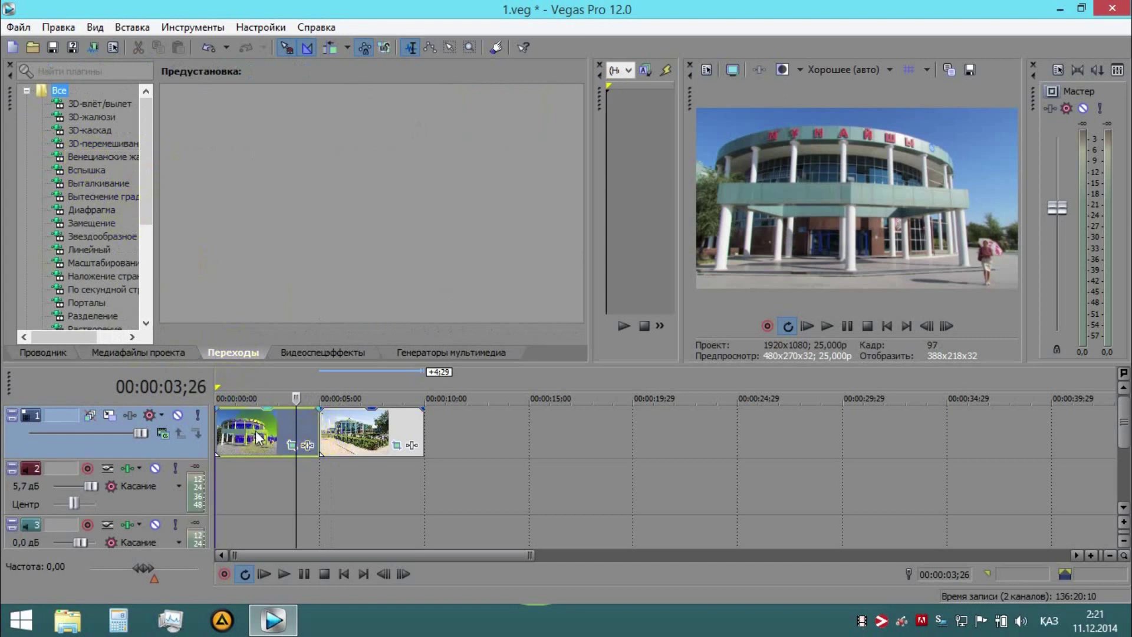
{"action": "left_click_drag", "start_coordinate": [143, 181], "coordinate": [144, 196]}
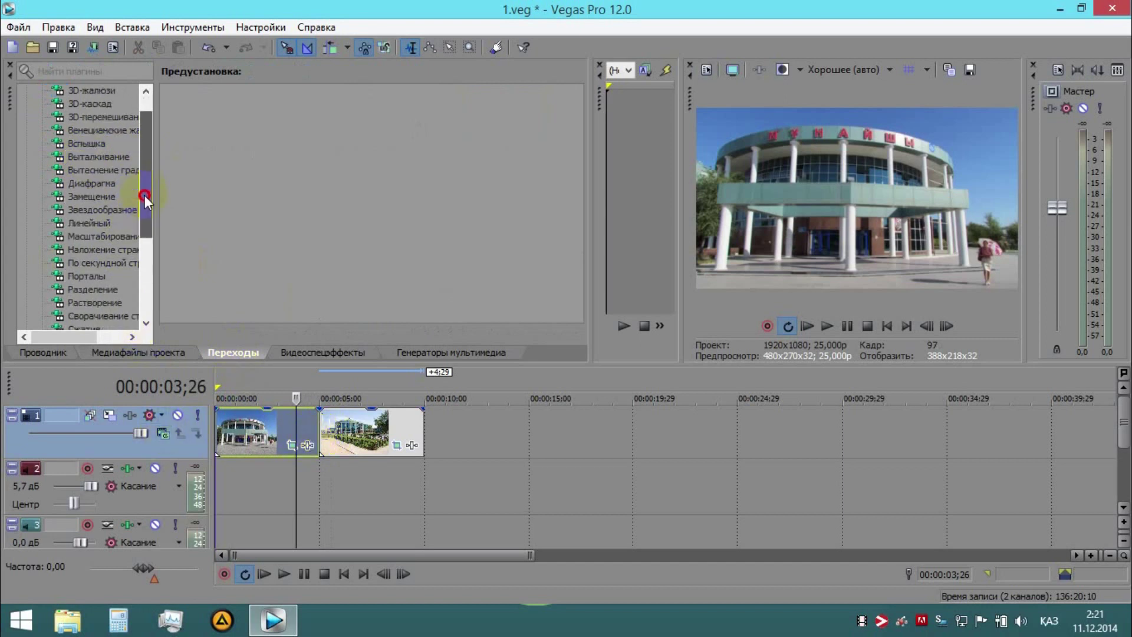
{"action": "left_click", "coordinate": [97, 143]}
- Shift the second photo on video track 1 earlier so it overlaps the end of the first photo by 0:21
{"action": "left_click_drag", "start_coordinate": [95, 143], "coordinate": [532, 439]}
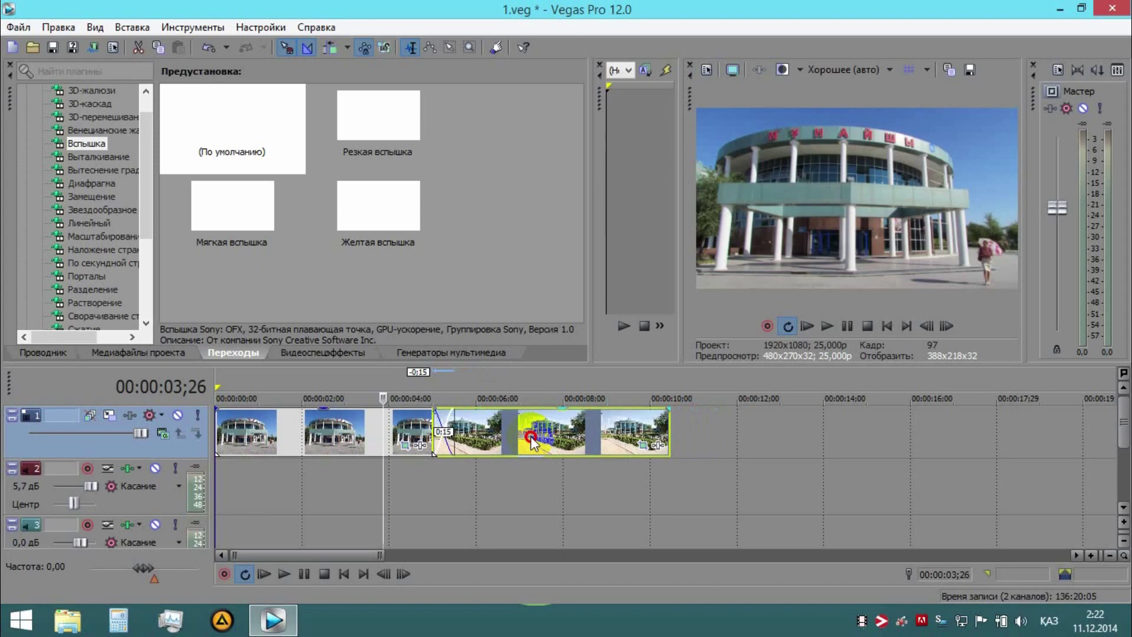
{"action": "left_click_drag", "start_coordinate": [530, 443], "coordinate": [560, 445]}
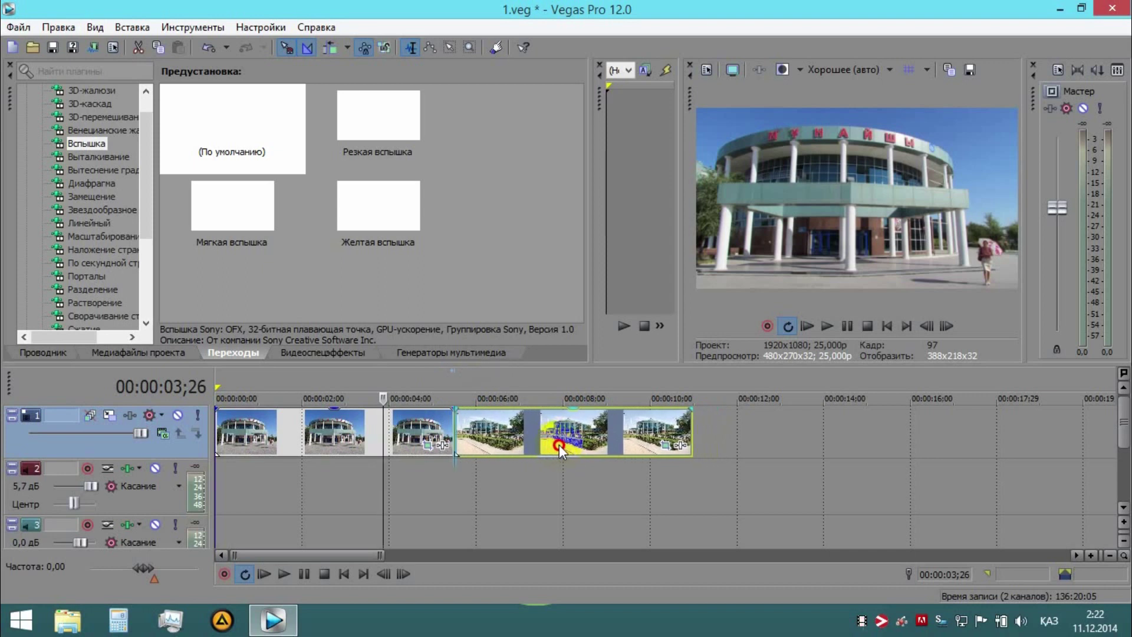
{"action": "left_click_drag", "start_coordinate": [550, 444], "coordinate": [522, 444]}
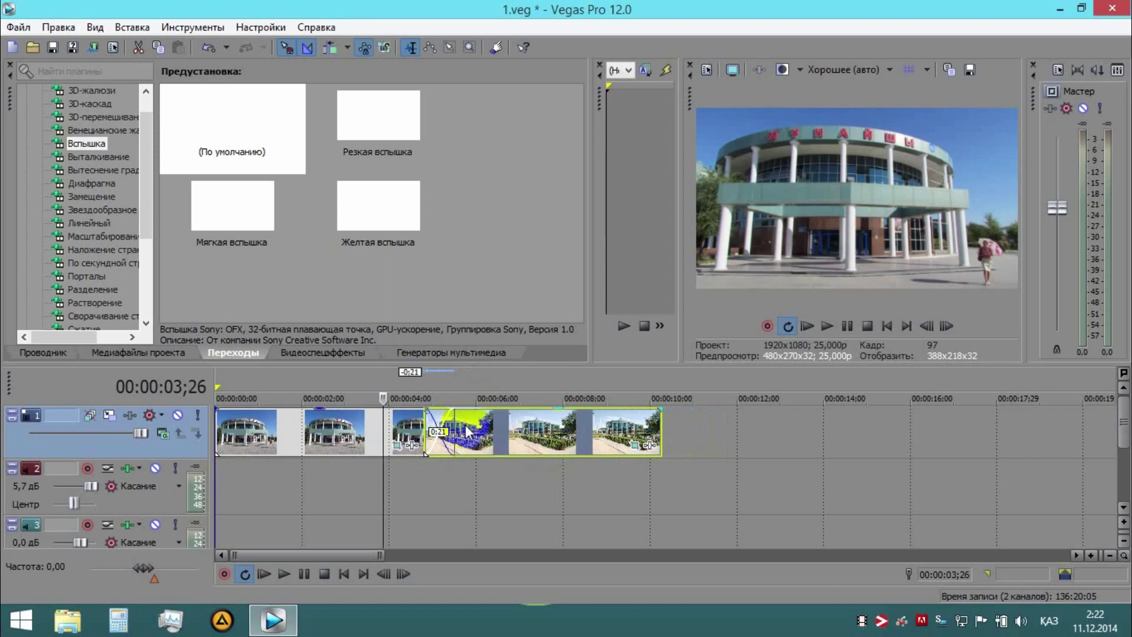
- Play back the crossfade where the two photos overlap, starting from shortly before the overlap
{"action": "key", "text": "space"}
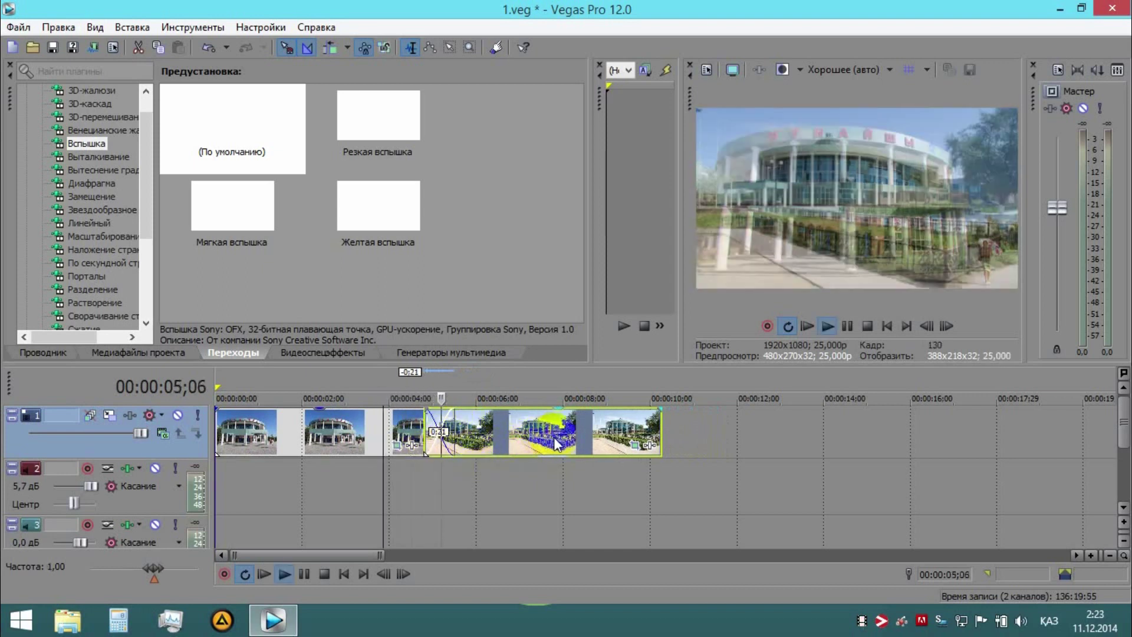
{"action": "key", "text": "space"}
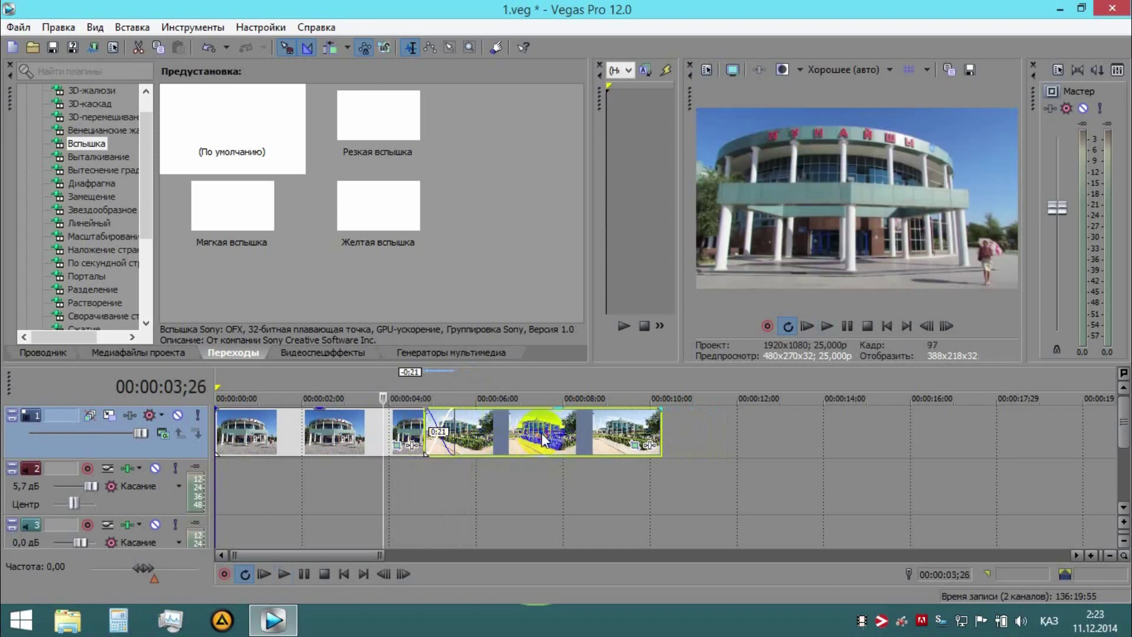
{"action": "left_click", "coordinate": [541, 433]}
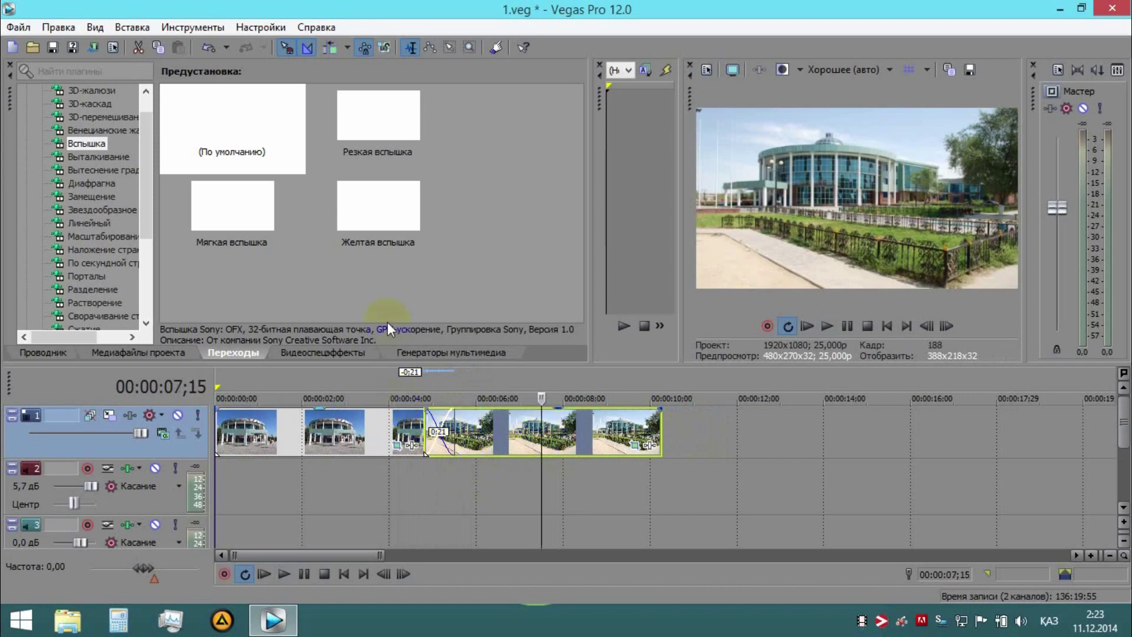
{"action": "left_click", "coordinate": [412, 393]}
{"action": "key", "text": "space"}
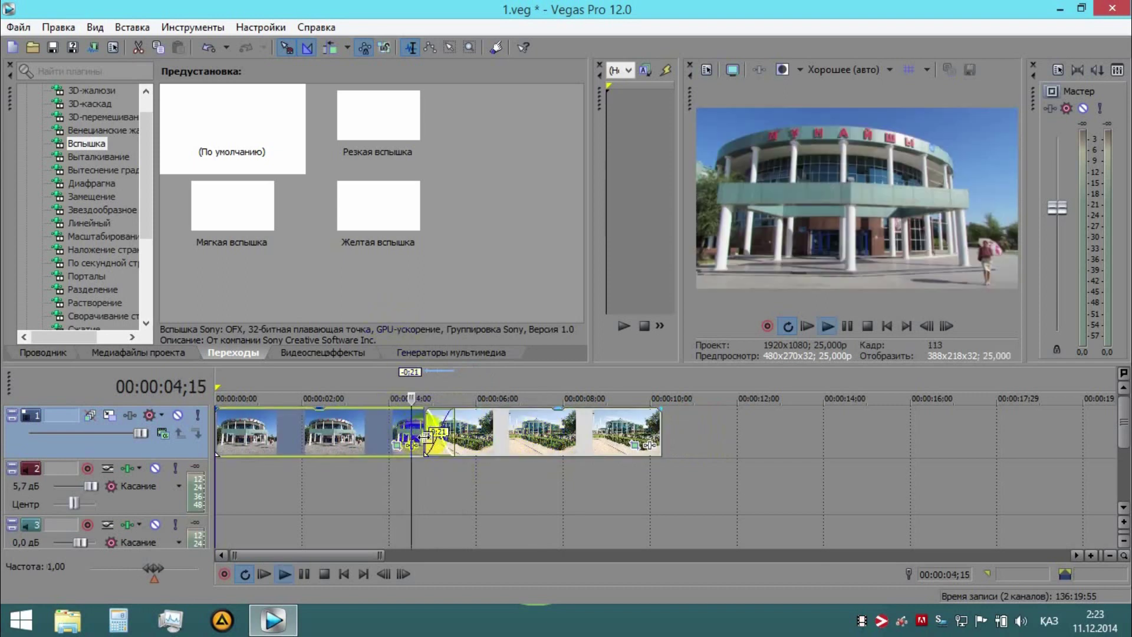
{"action": "key", "text": "space"}
- Apply the Оконное затемнение preset of the Порталы transition to the overlap between the two photos and close its settings
{"action": "left_click", "coordinate": [97, 197]}
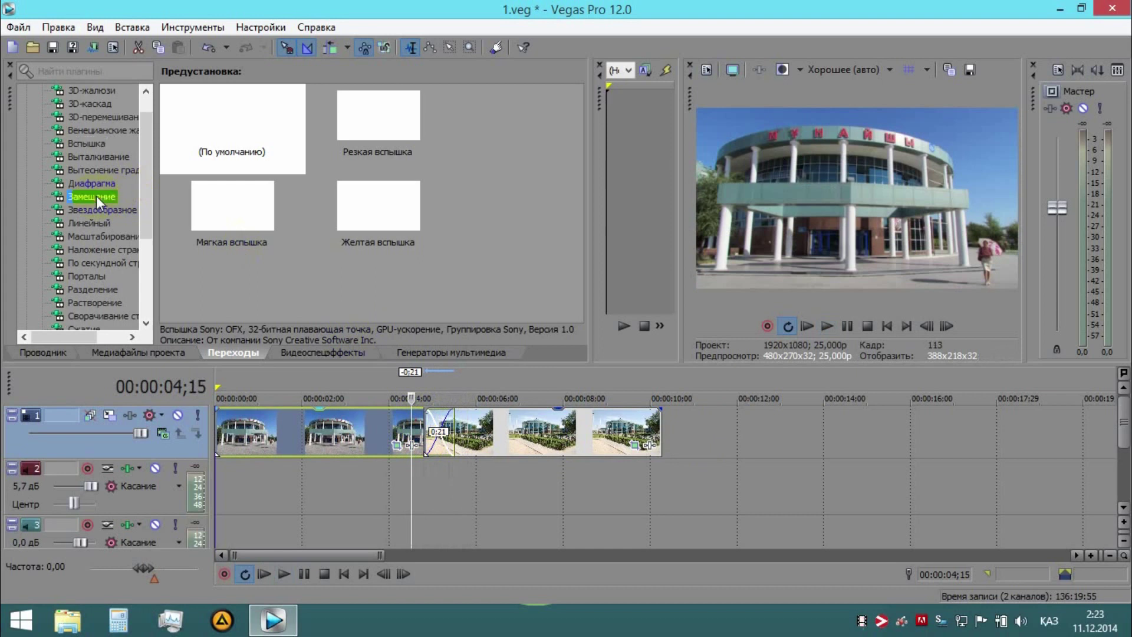
{"action": "left_click_drag", "start_coordinate": [150, 173], "coordinate": [149, 210]}
{"action": "left_click", "coordinate": [103, 215]}
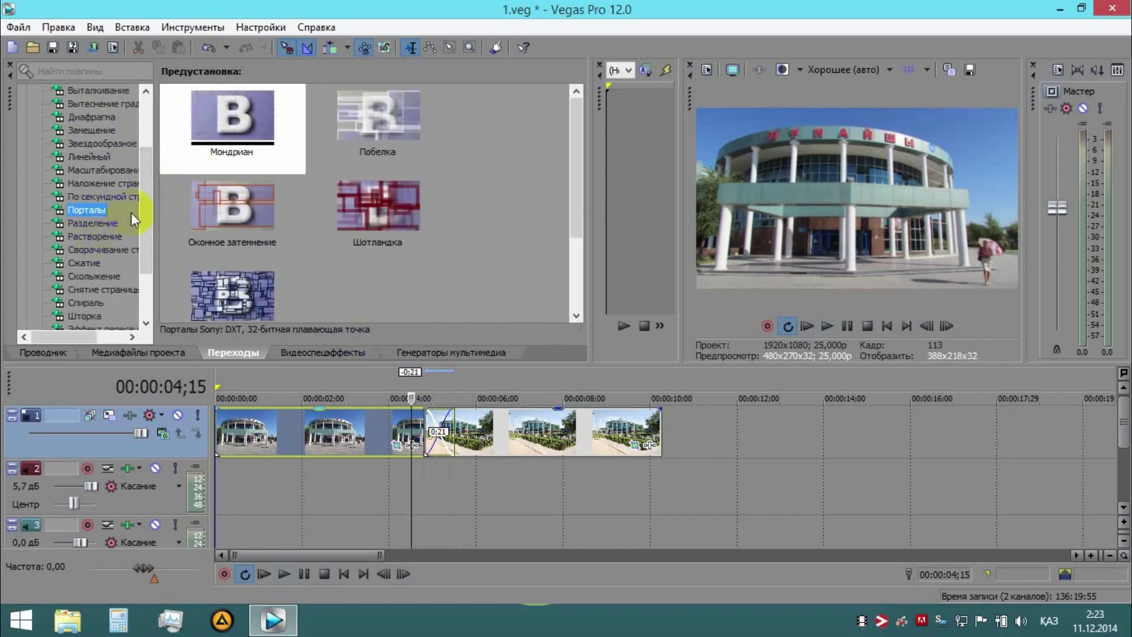
{"action": "left_click", "coordinate": [87, 224]}
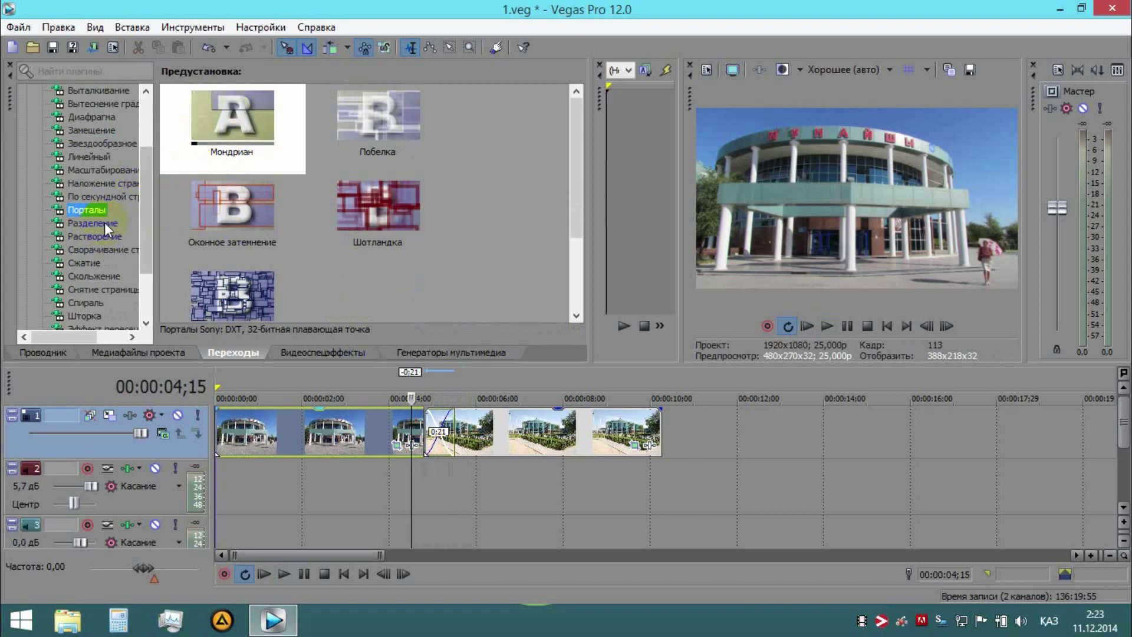
{"action": "left_click", "coordinate": [89, 211]}
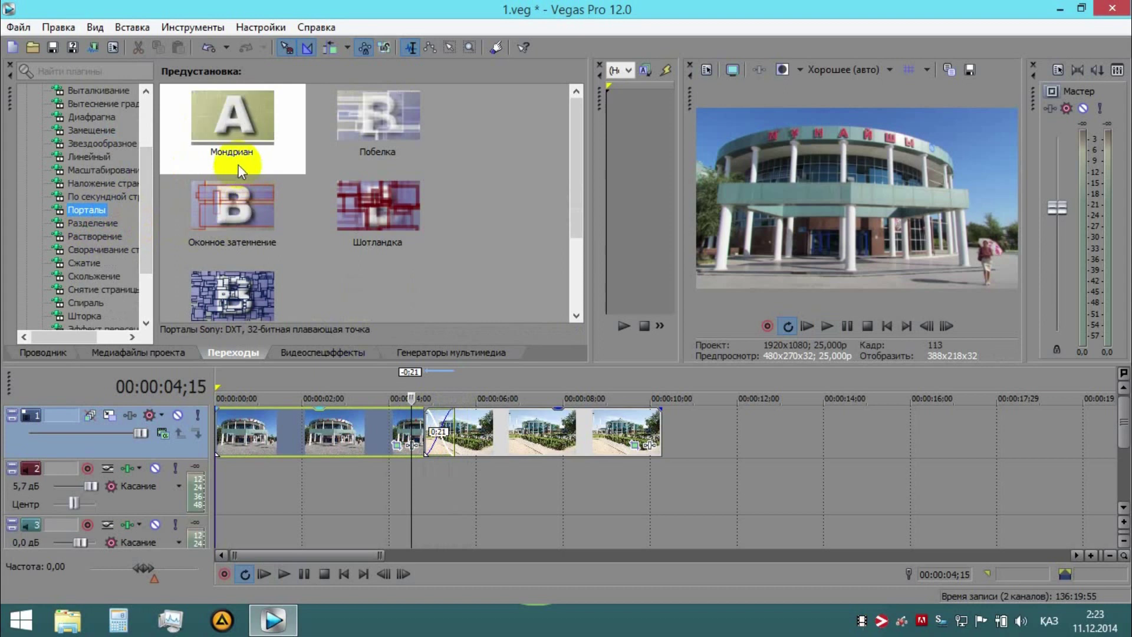
{"action": "left_click_drag", "start_coordinate": [235, 188], "coordinate": [435, 440]}
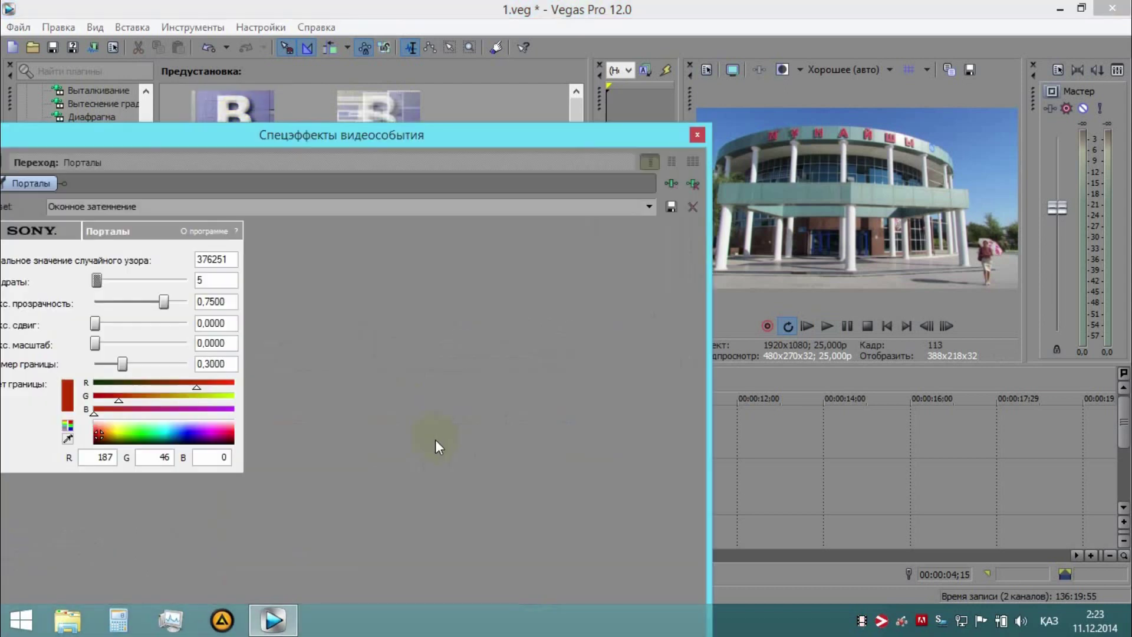
{"action": "left_click", "coordinate": [698, 134]}
- Play back the Порталы transition between the two photos
{"action": "key", "text": "space"}
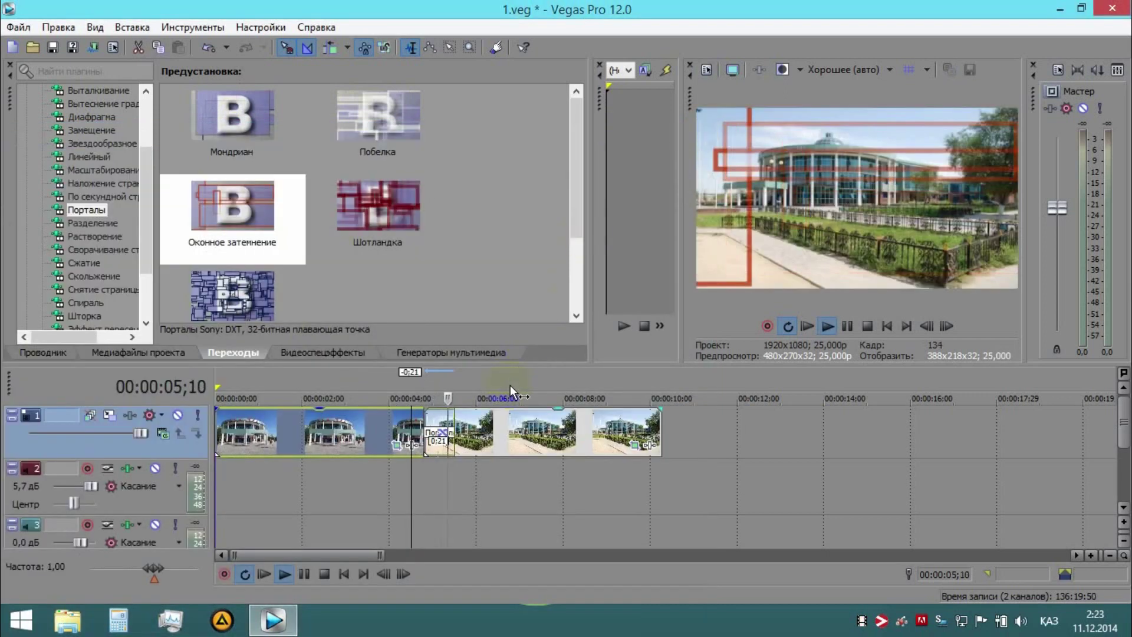
{"action": "key", "text": "space"}
{"action": "key", "text": "space"}
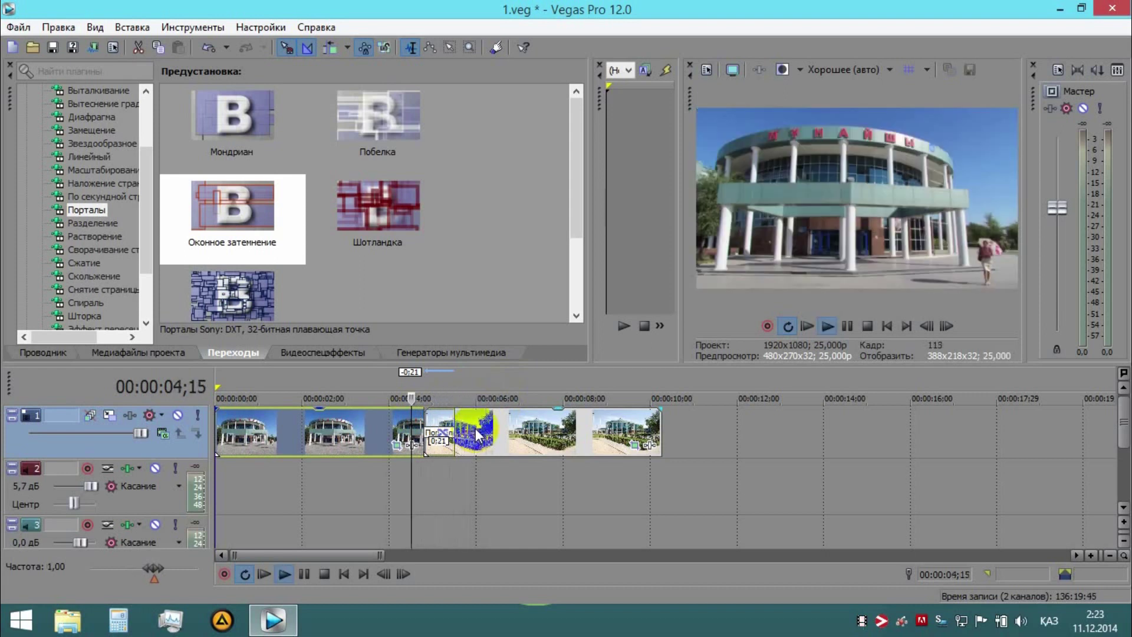
{"action": "key", "text": "space"}
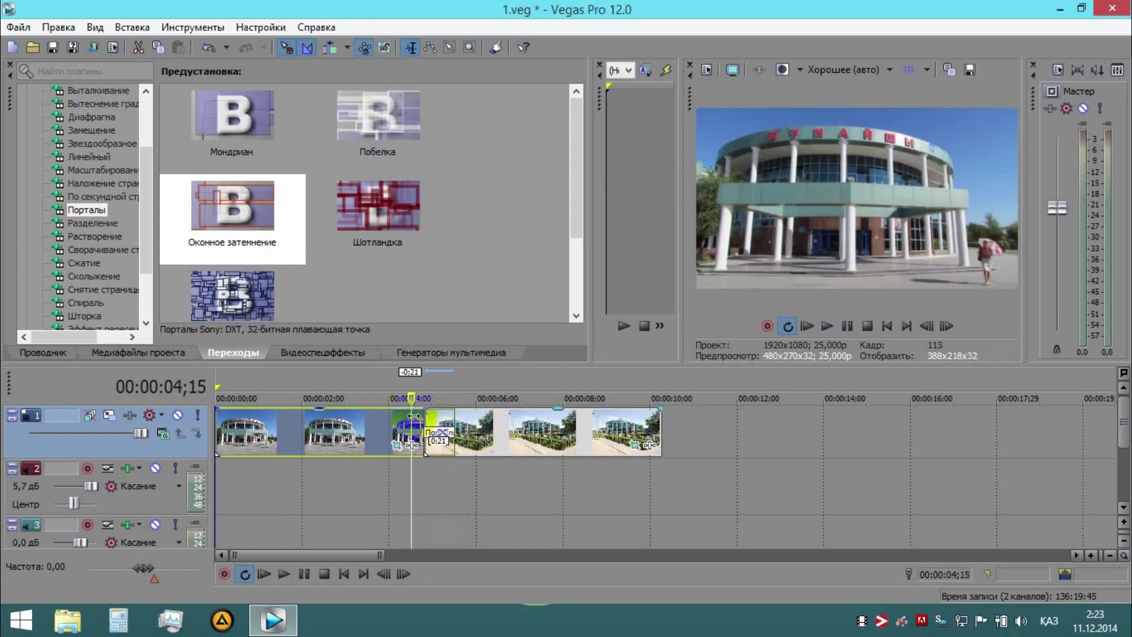
- View the Порталы transition's settings, reposition their window so that all parameters can be read, and close it
{"action": "left_click", "coordinate": [443, 437]}
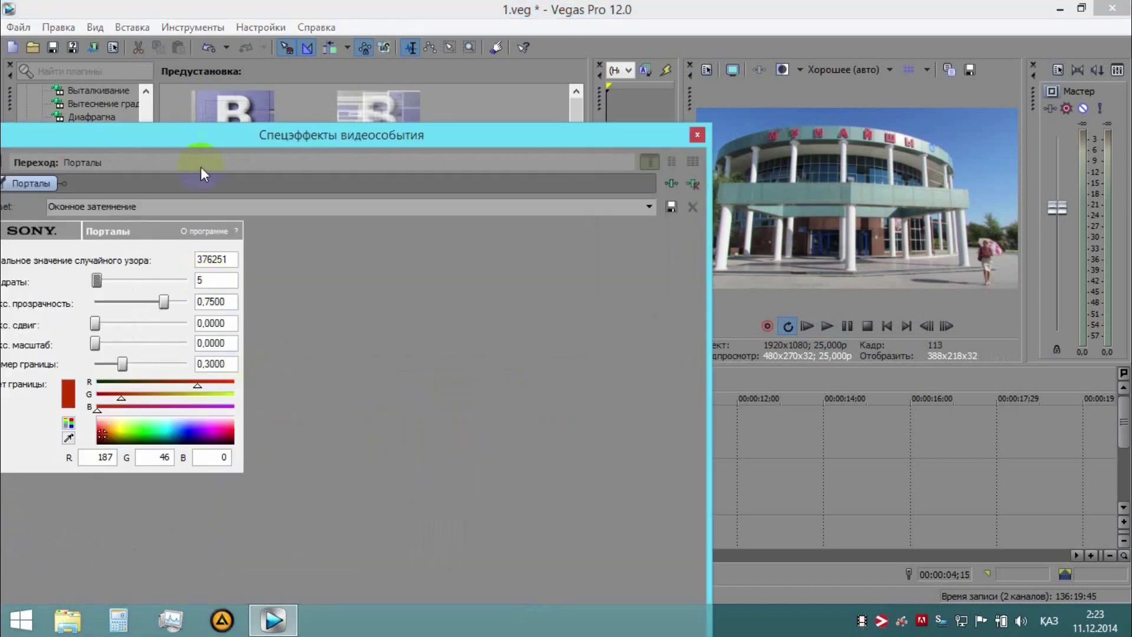
{"action": "left_click_drag", "start_coordinate": [200, 140], "coordinate": [433, 181]}
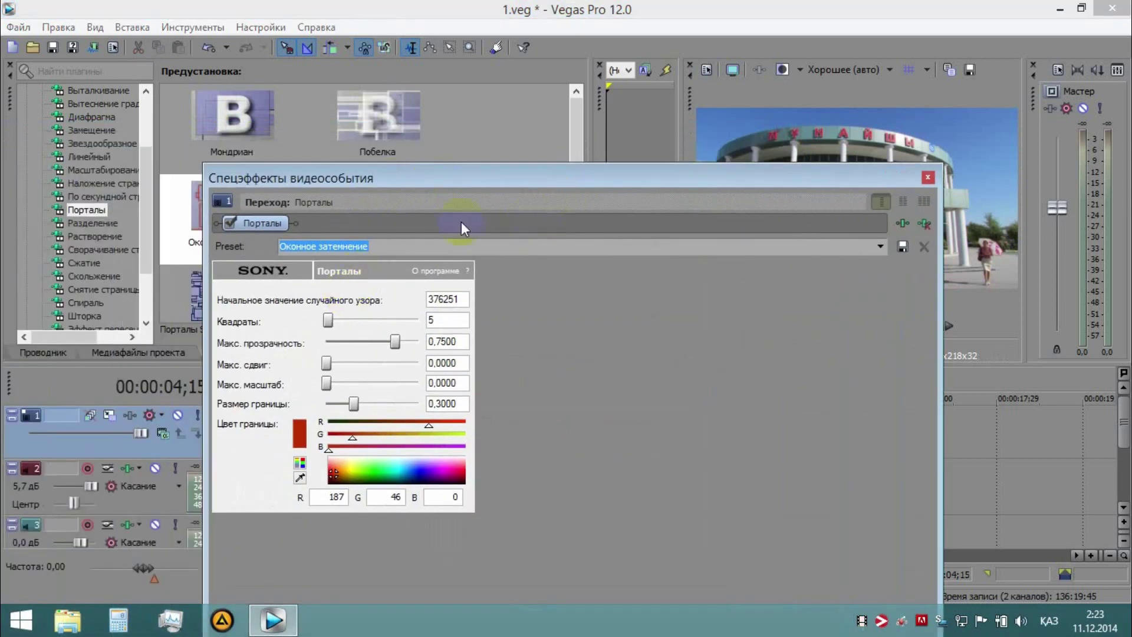
{"action": "left_click_drag", "start_coordinate": [510, 182], "coordinate": [531, 219]}
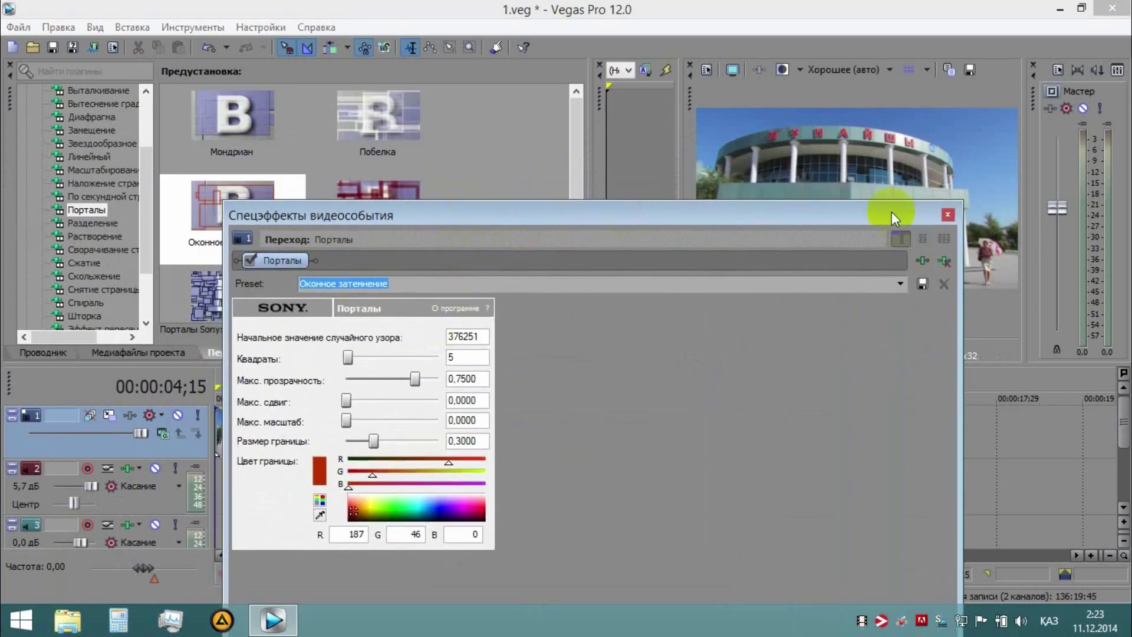
{"action": "left_click", "coordinate": [948, 214]}
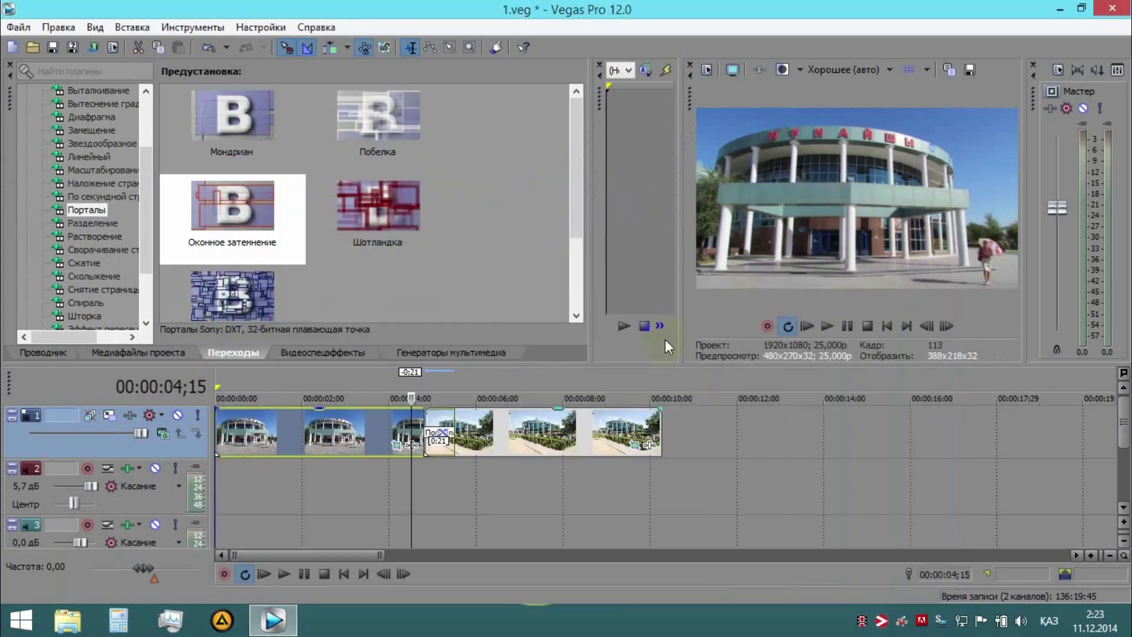
- With the cursor inside the overlap, set the Порталы transition to Квадраты 106, Макс. сдвиг 1,0000, Макс. масштаб 0,9800 and Размер границы 0,0540; close its settings
{"action": "left_click", "coordinate": [423, 415]}
{"action": "left_click", "coordinate": [433, 423]}
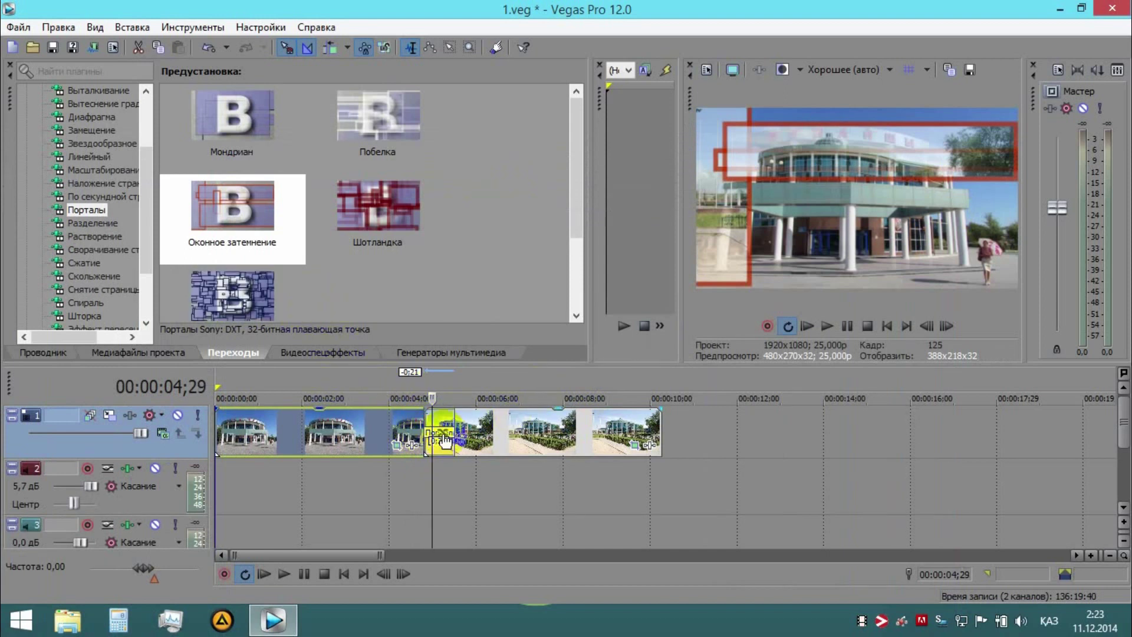
{"action": "left_click", "coordinate": [443, 440]}
{"action": "left_click_drag", "start_coordinate": [349, 358], "coordinate": [386, 362]}
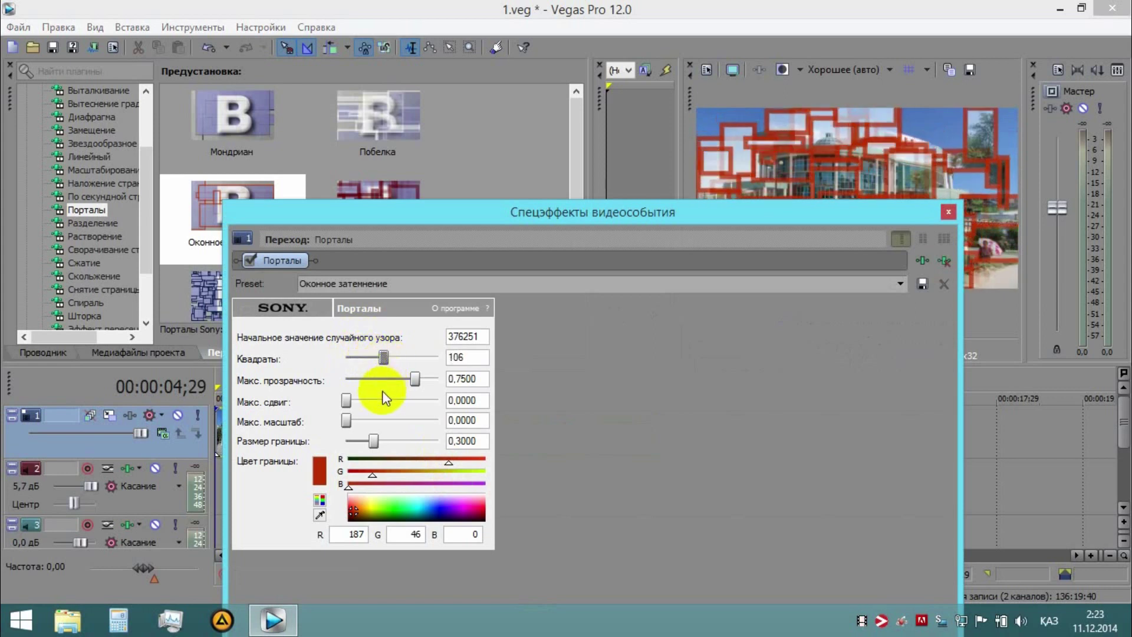
{"action": "left_click_drag", "start_coordinate": [351, 402], "coordinate": [455, 424]}
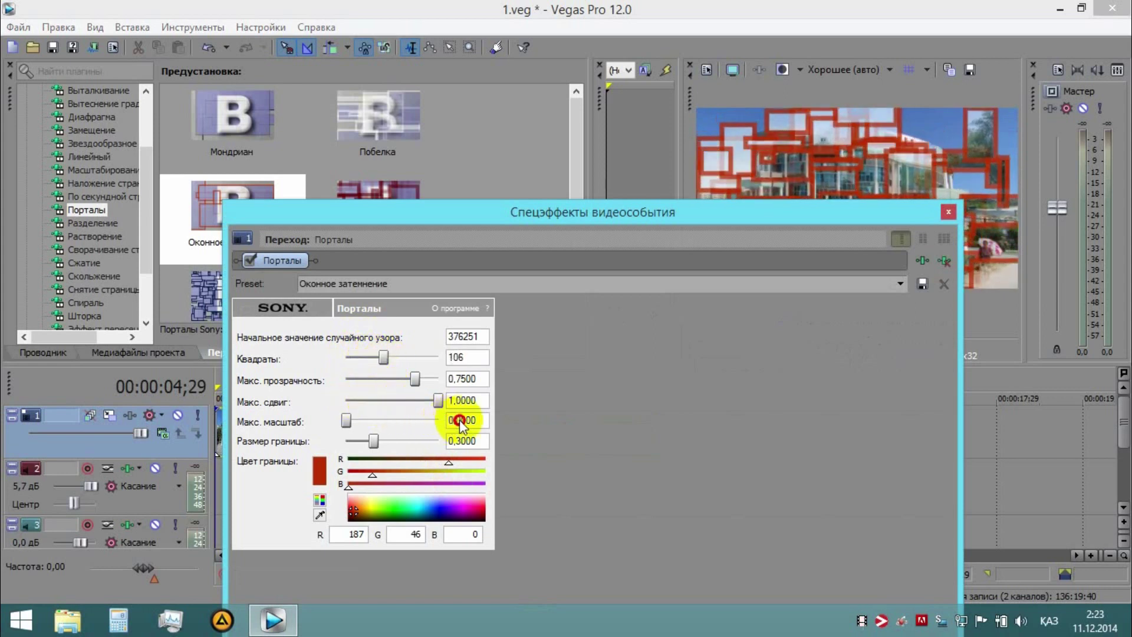
{"action": "left_click_drag", "start_coordinate": [374, 441], "coordinate": [435, 420]}
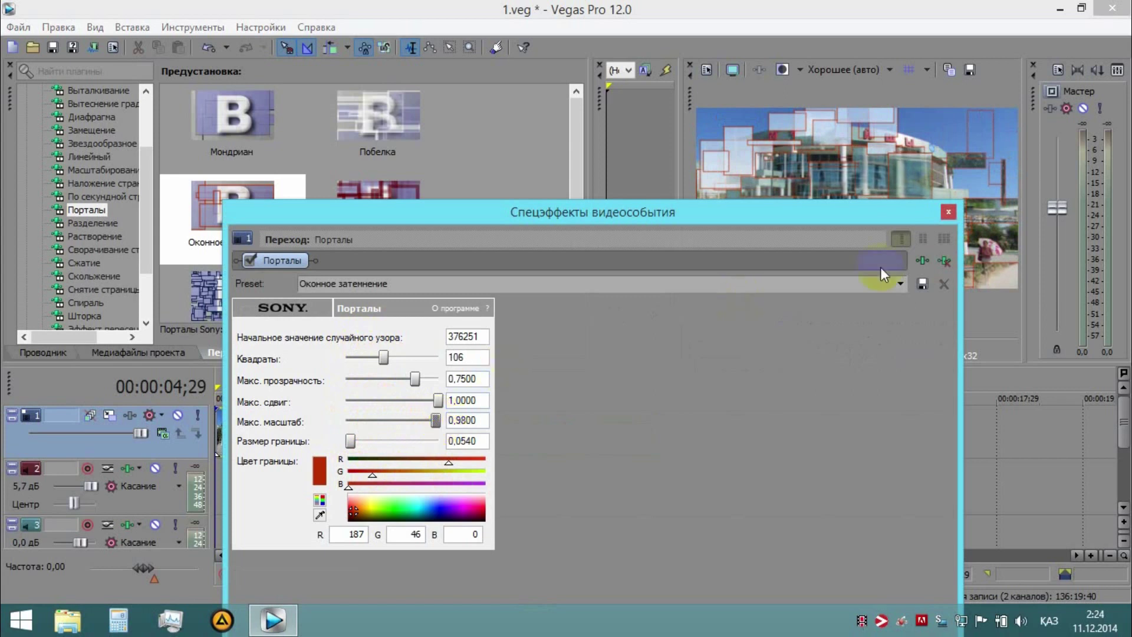
{"action": "left_click", "coordinate": [948, 212]}
- Play back the adjusted Порталы transition from just before the overlap of the two photos
{"action": "left_click", "coordinate": [416, 433]}
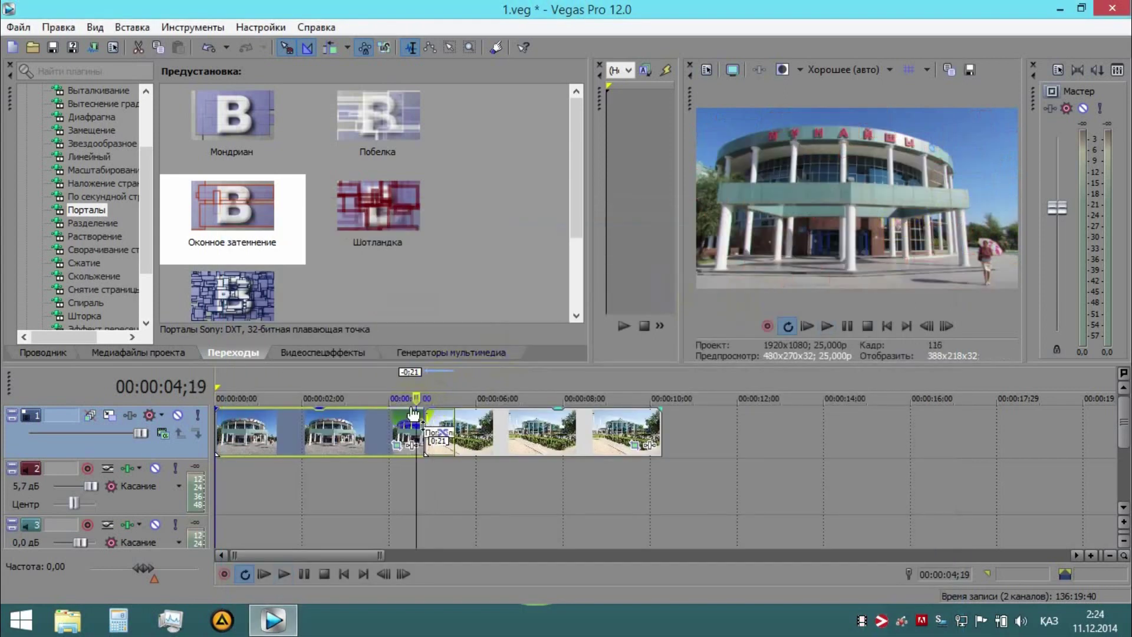
{"action": "key", "text": "space"}
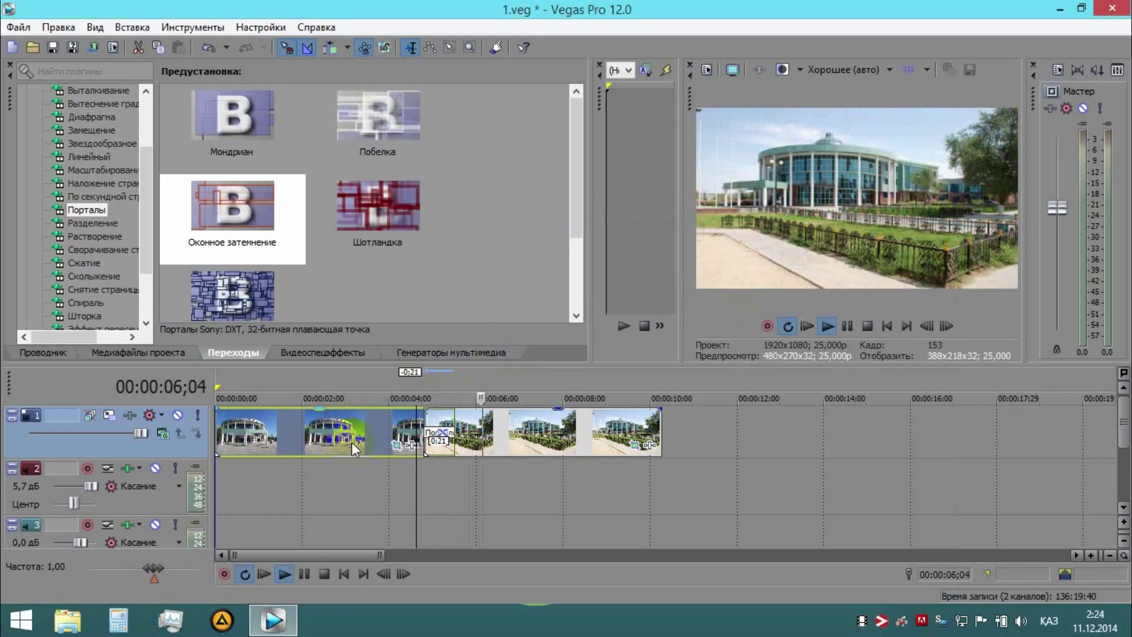
- Move the cursor to 00:00:04;04 in the first photo and play through the short Порталы transition
{"action": "key", "text": "space"}
{"action": "left_click", "coordinate": [396, 434]}
{"action": "key", "text": "space"}
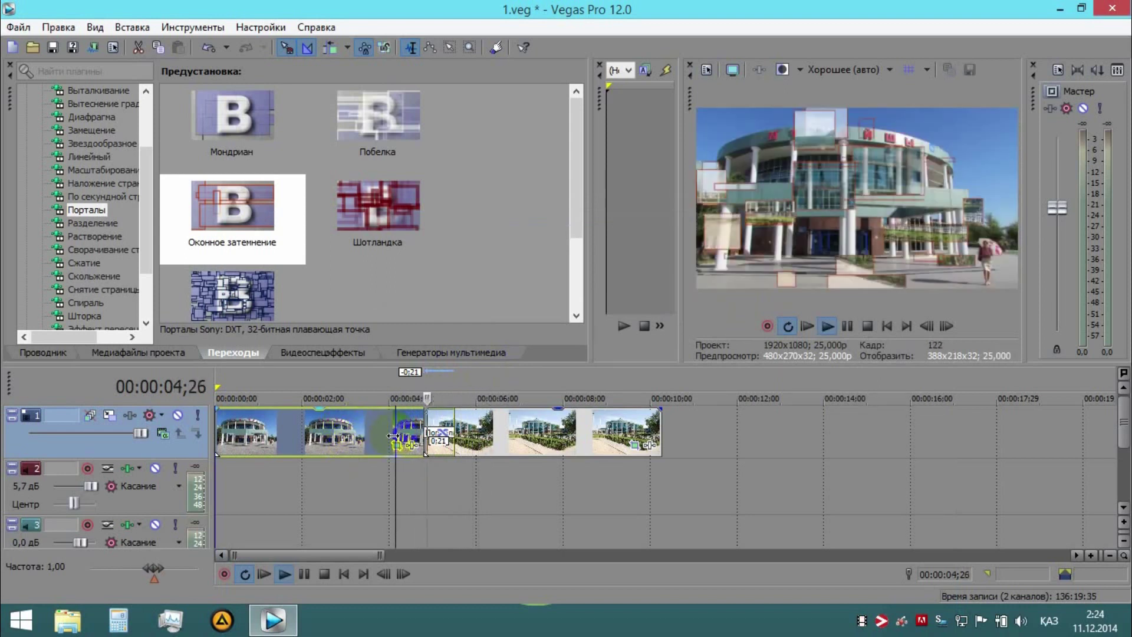
{"action": "key", "text": "space"}
- Extend the end of the first photo so the overlap lasts about 1:23, and play back the lengthened Порталы transition
{"action": "left_click_drag", "start_coordinate": [396, 448], "coordinate": [505, 432]}
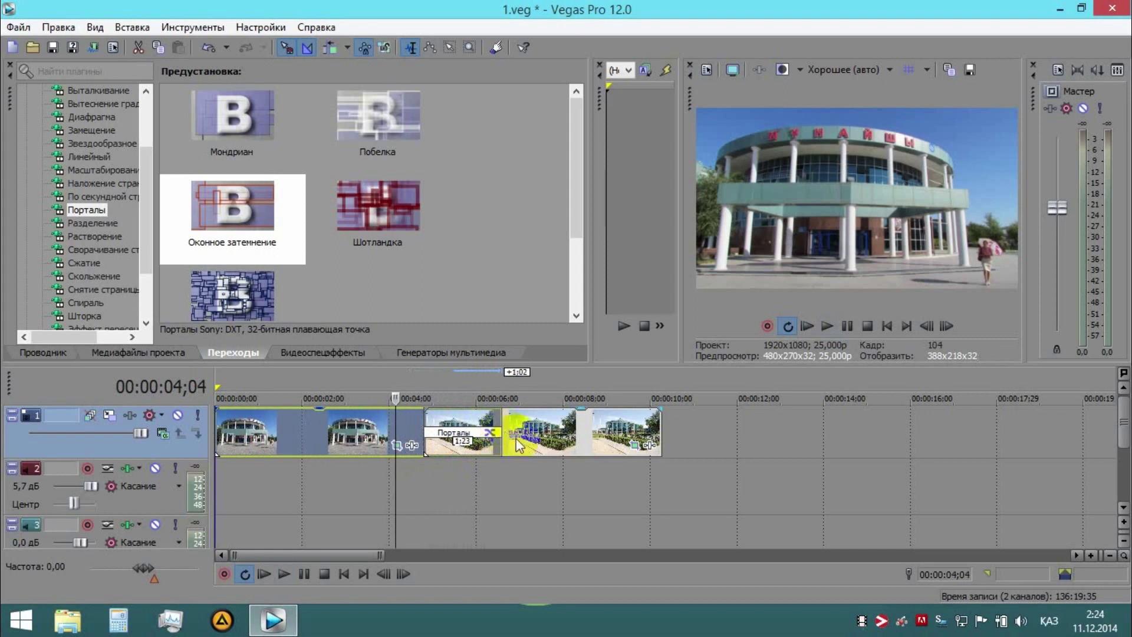
{"action": "key", "text": "space"}
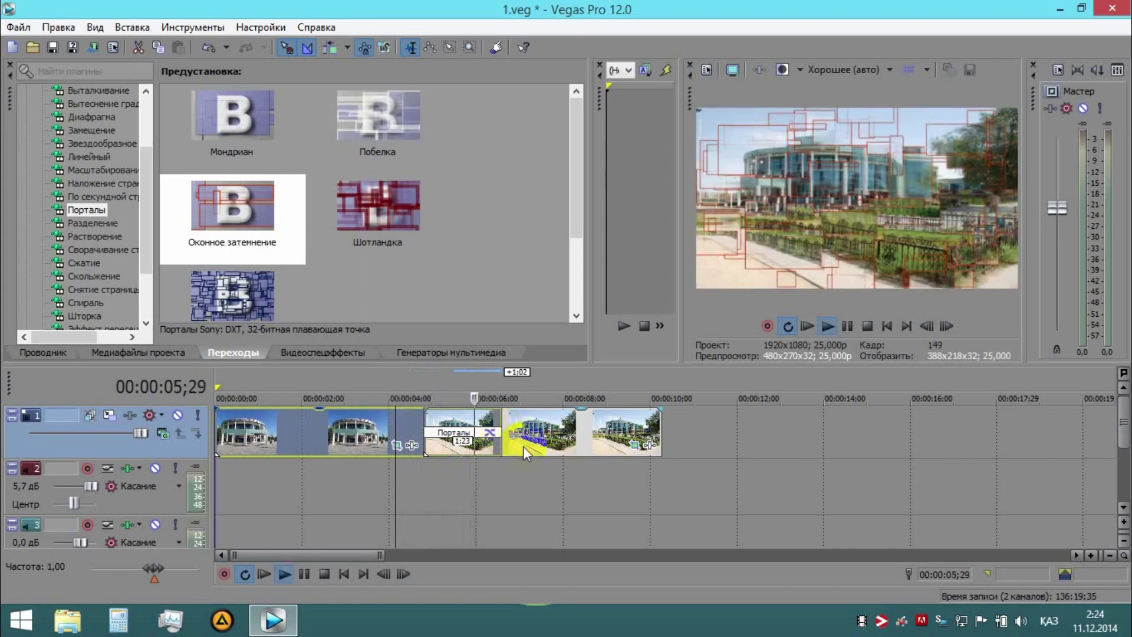
{"action": "key", "text": "space"}
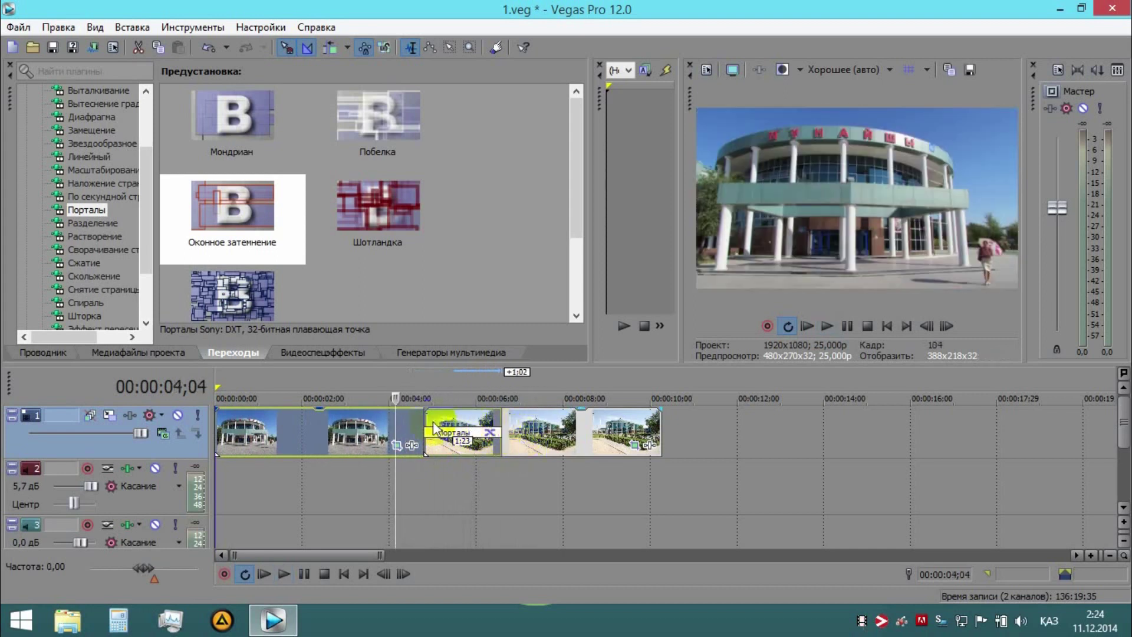
- Replace the Порталы transition between the photos with the default Снятие страницы preset, close its settings and play it back
{"action": "left_click", "coordinate": [106, 223]}
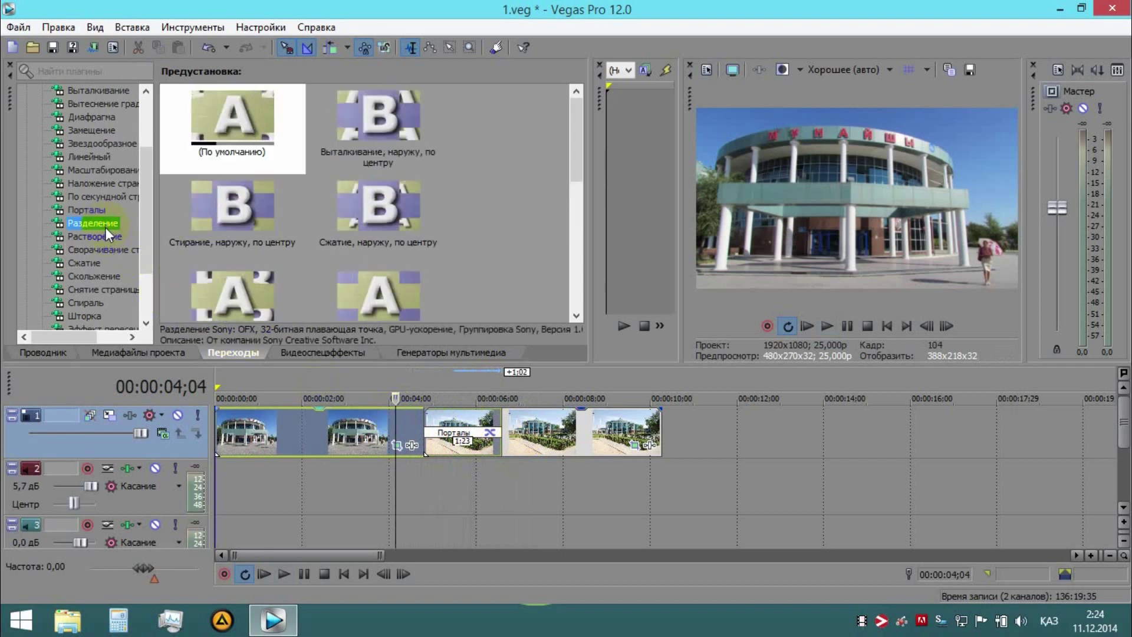
{"action": "scroll", "coordinate": [146, 221], "scroll_direction": "down", "scroll_amount": 2}
{"action": "left_click", "coordinate": [104, 223]}
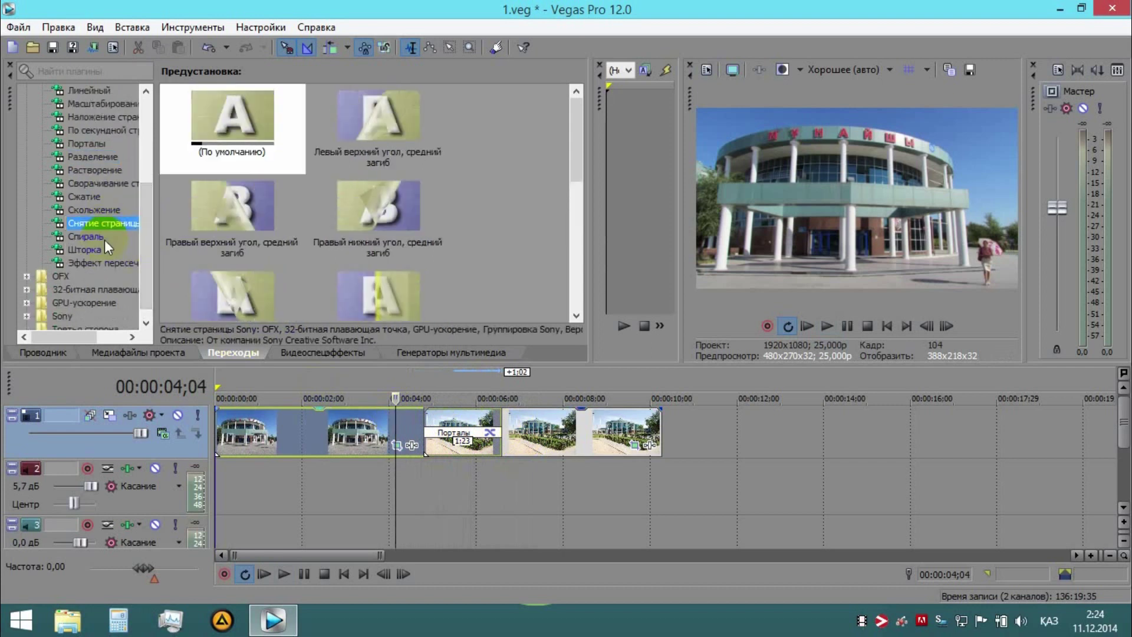
{"action": "left_click_drag", "start_coordinate": [149, 232], "coordinate": [436, 433]}
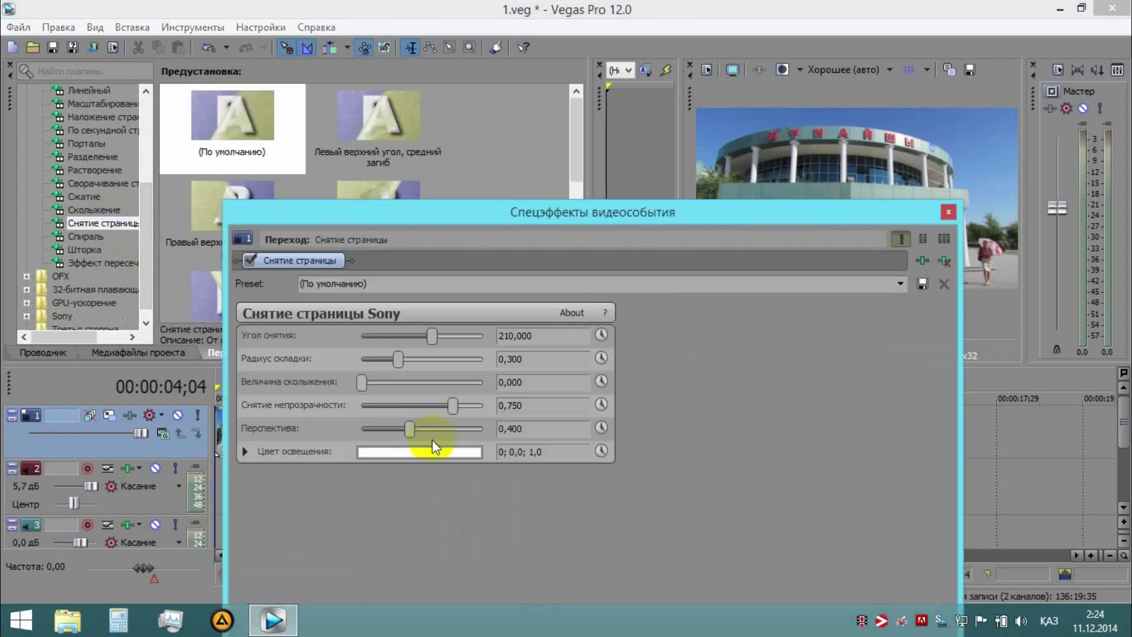
{"action": "left_click", "coordinate": [948, 211]}
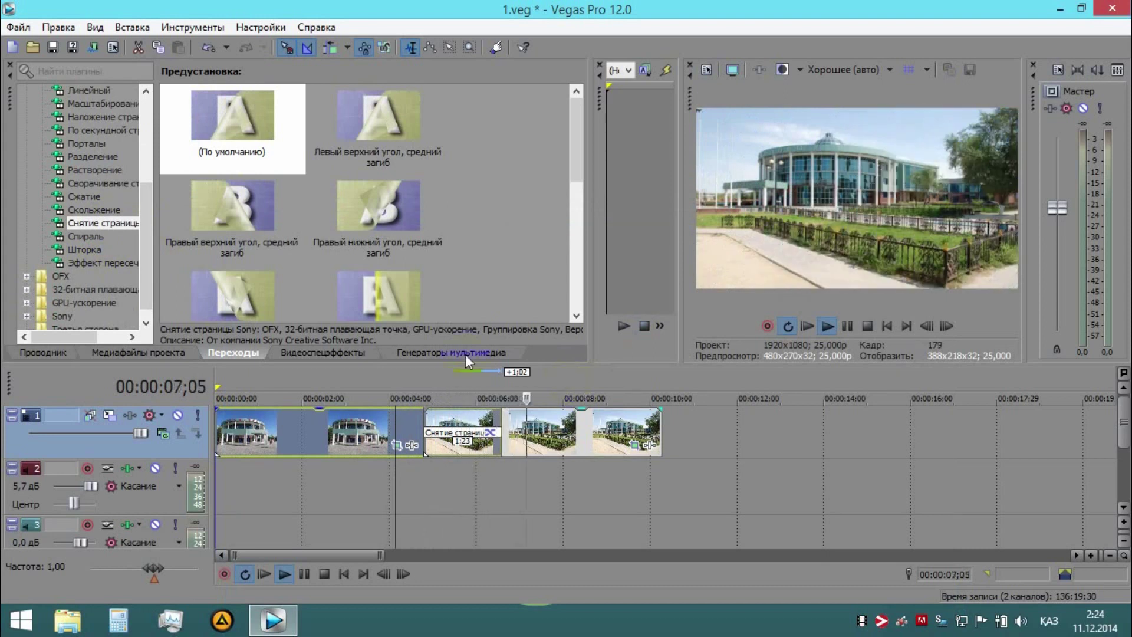
{"action": "key", "text": "space"}
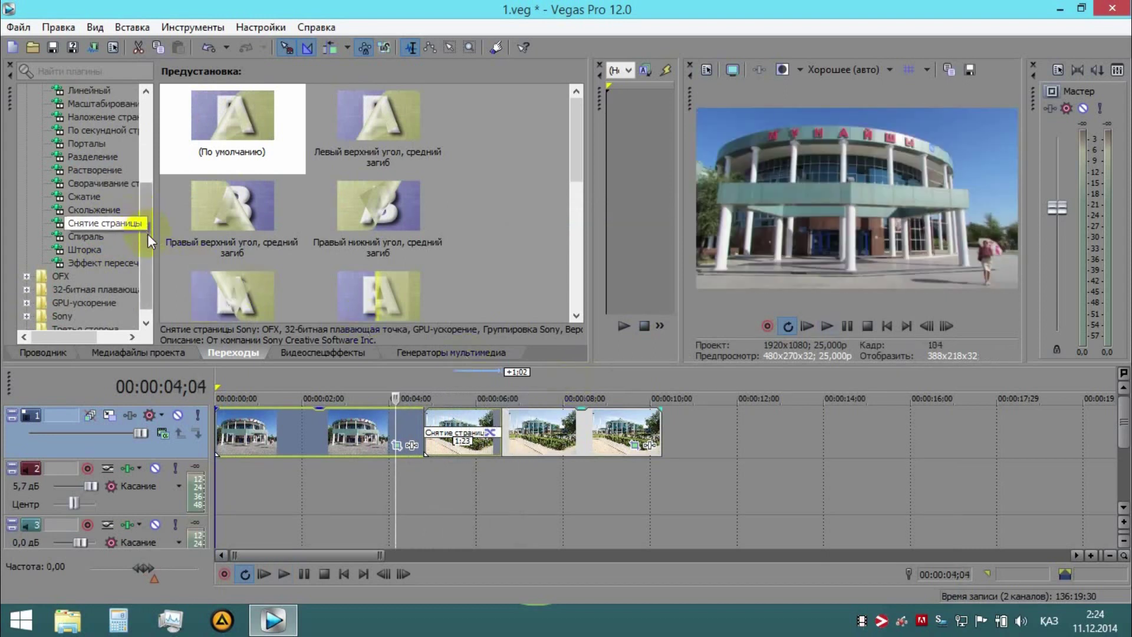
- Look through the remaining presets of the Снятие страницы transition
{"action": "scroll", "coordinate": [148, 242], "scroll_direction": "down", "scroll_amount": 1}
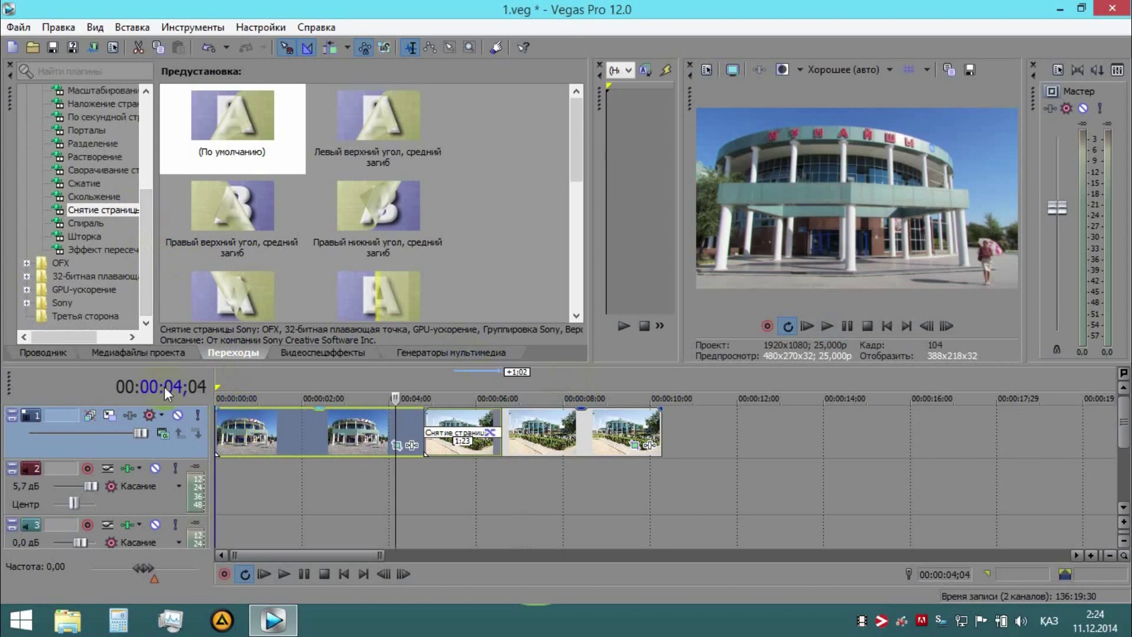
{"action": "left_click", "coordinate": [556, 416]}
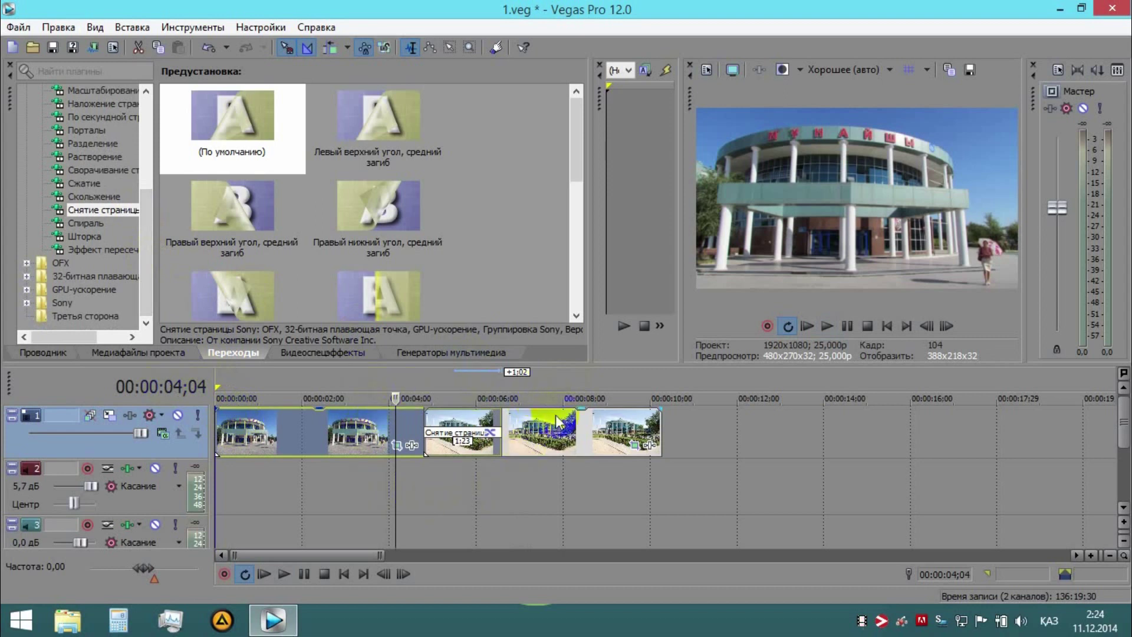
{"action": "left_click_drag", "start_coordinate": [574, 175], "coordinate": [564, 276]}
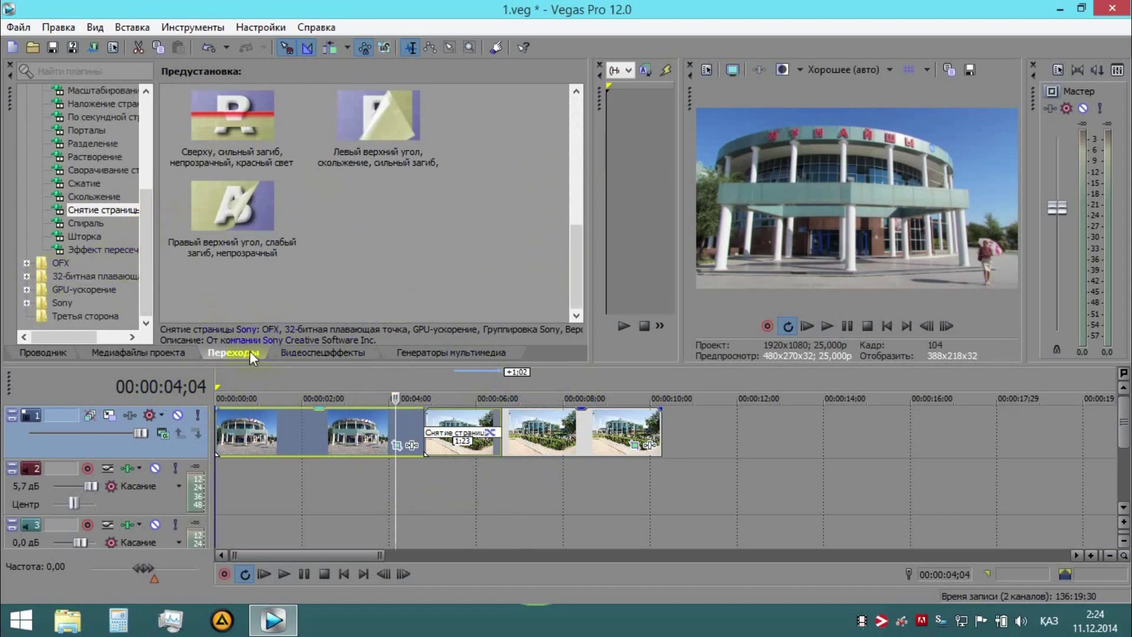
- Set the loop region over the full length of the two photos and open the Render As dialog
{"action": "left_click", "coordinate": [330, 440]}
{"action": "double_click", "coordinate": [486, 465]}
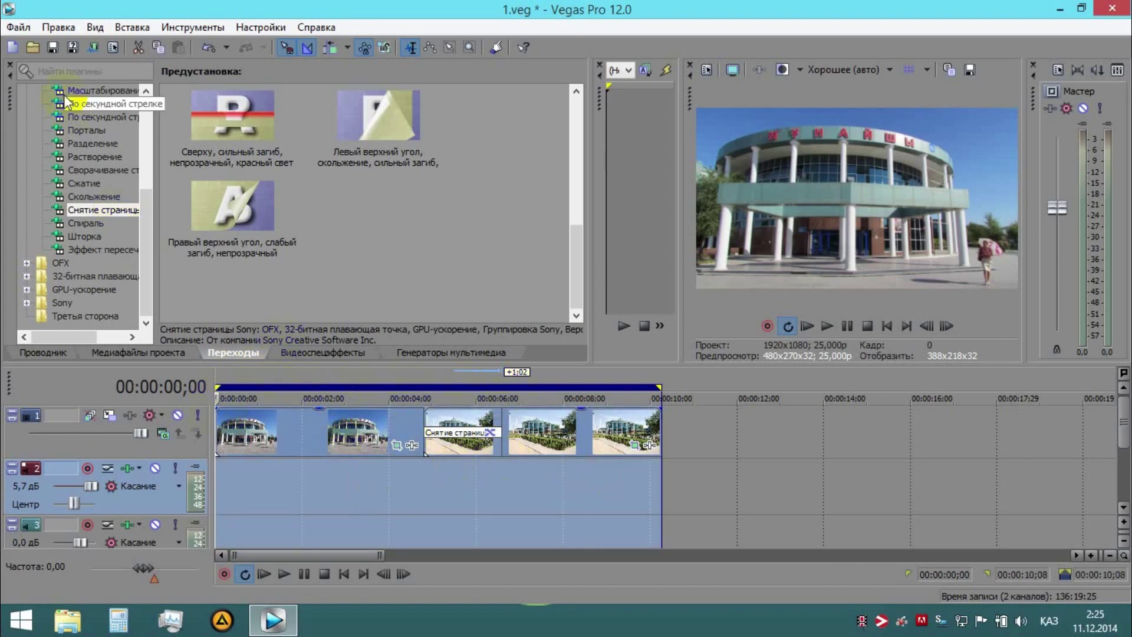
{"action": "left_click", "coordinate": [20, 26]}
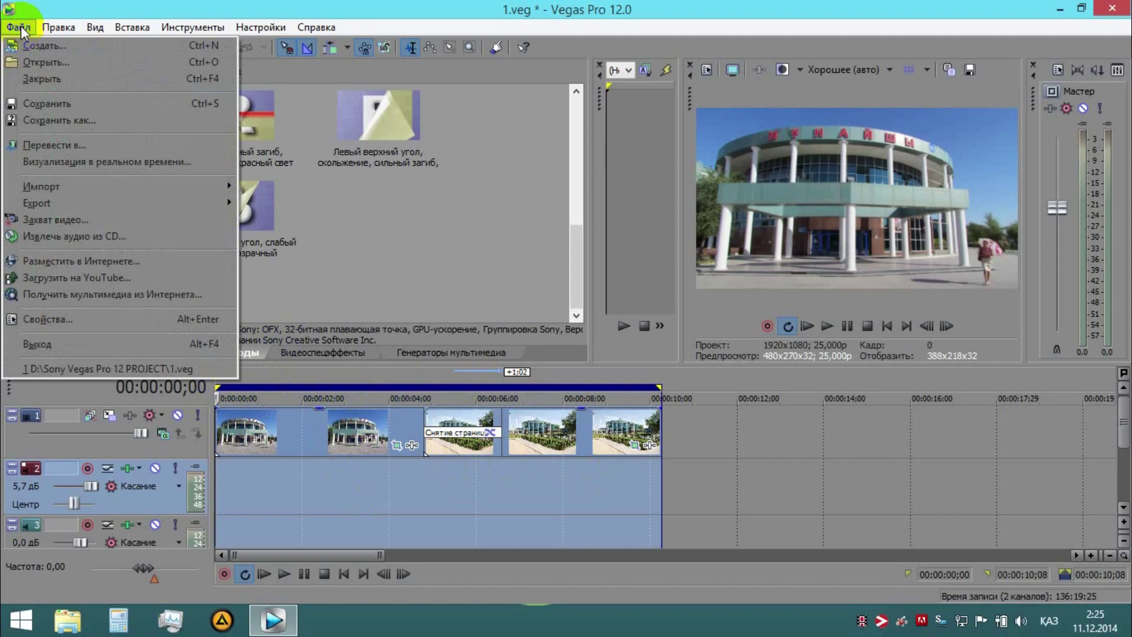
{"action": "left_click", "coordinate": [83, 146]}
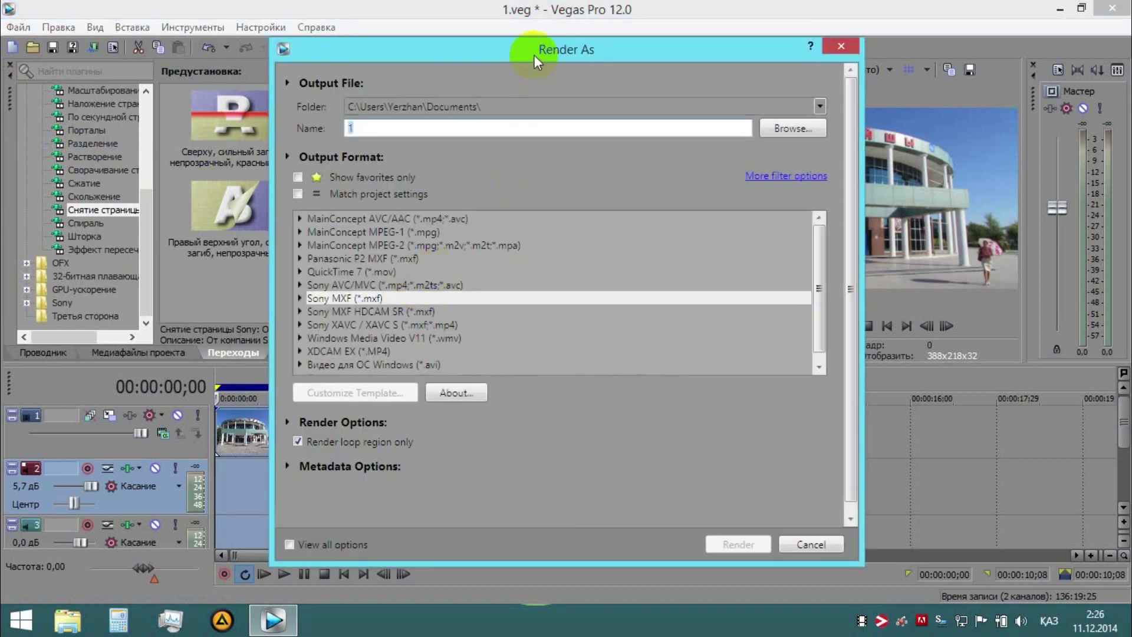
- Choose the 6,7 Мбит/с HD 1080-25p Видео template of Windows Media Video V11 (*.wmv) as the output format
{"action": "left_click_drag", "start_coordinate": [534, 54], "coordinate": [517, 51]}
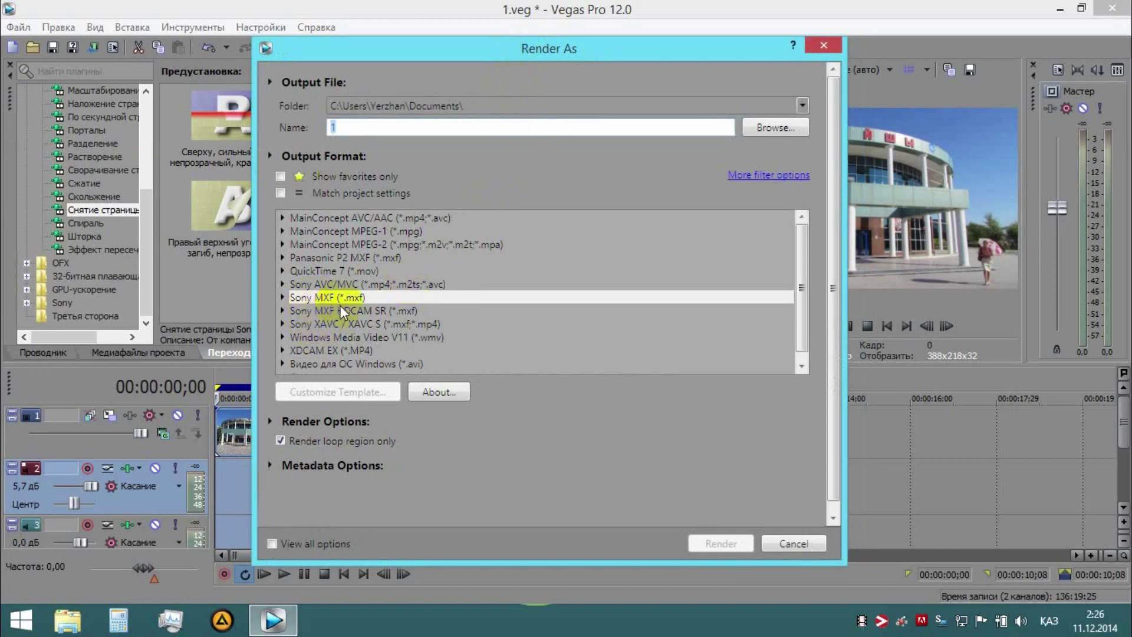
{"action": "left_click", "coordinate": [282, 337]}
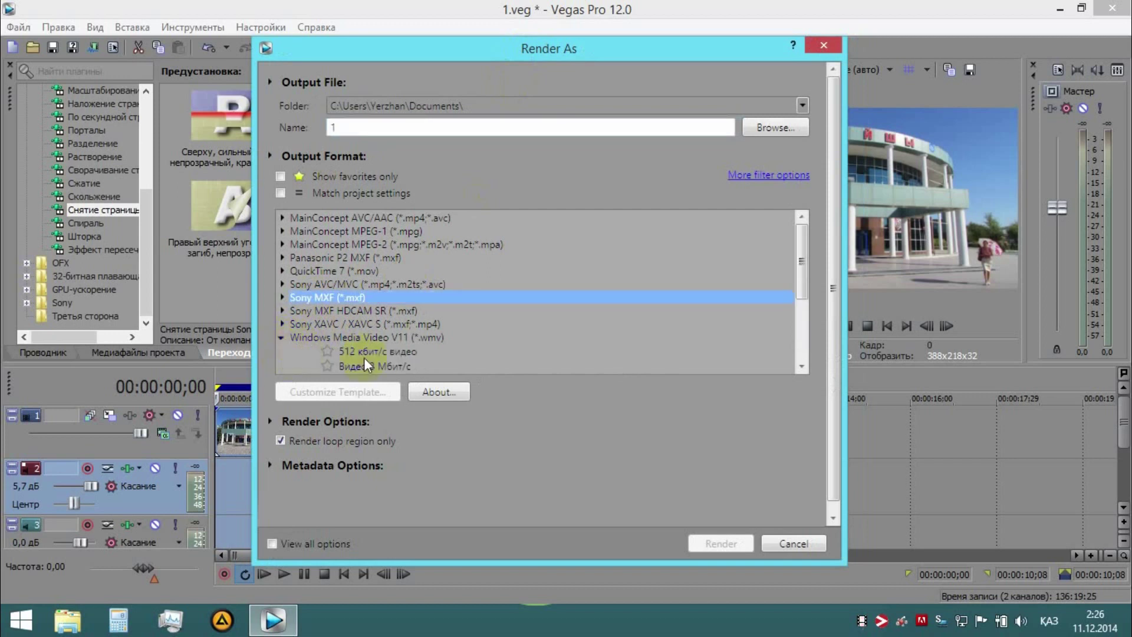
{"action": "left_click_drag", "start_coordinate": [799, 277], "coordinate": [806, 333]}
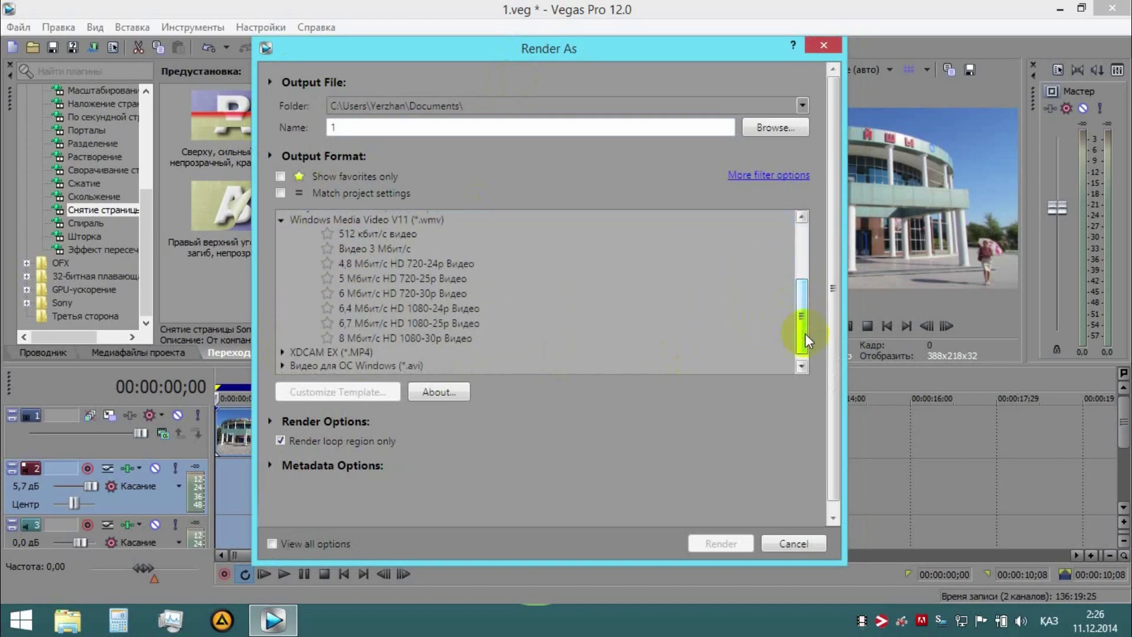
{"action": "left_click", "coordinate": [405, 323]}
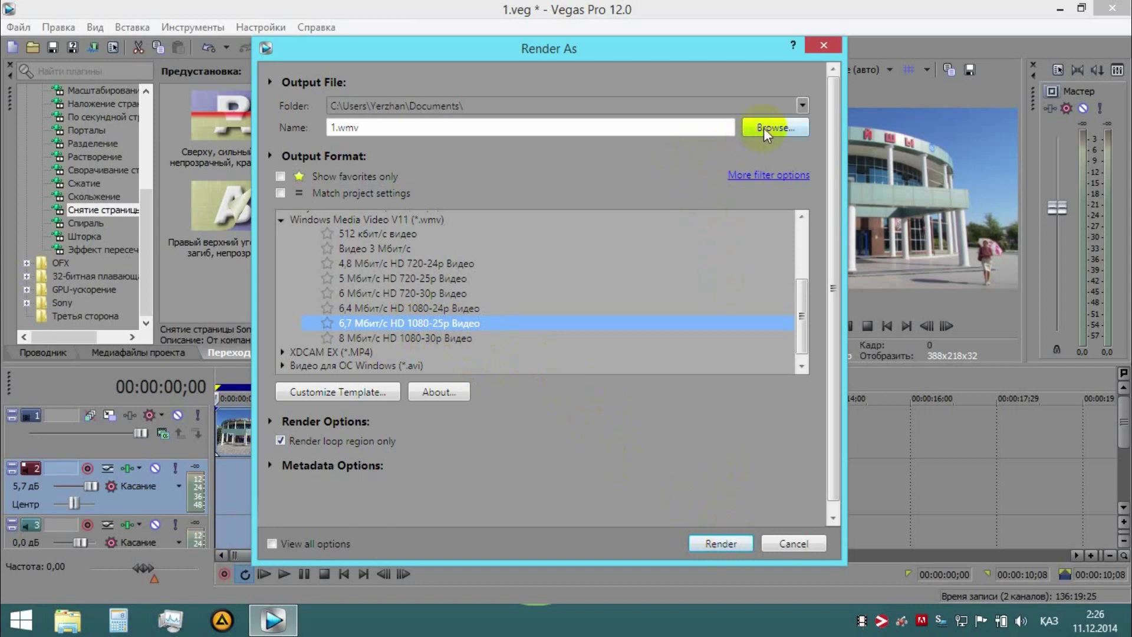
- Name the output file Мұнайшы
{"action": "left_click", "coordinate": [692, 127]}
{"action": "double_click", "coordinate": [342, 132]}
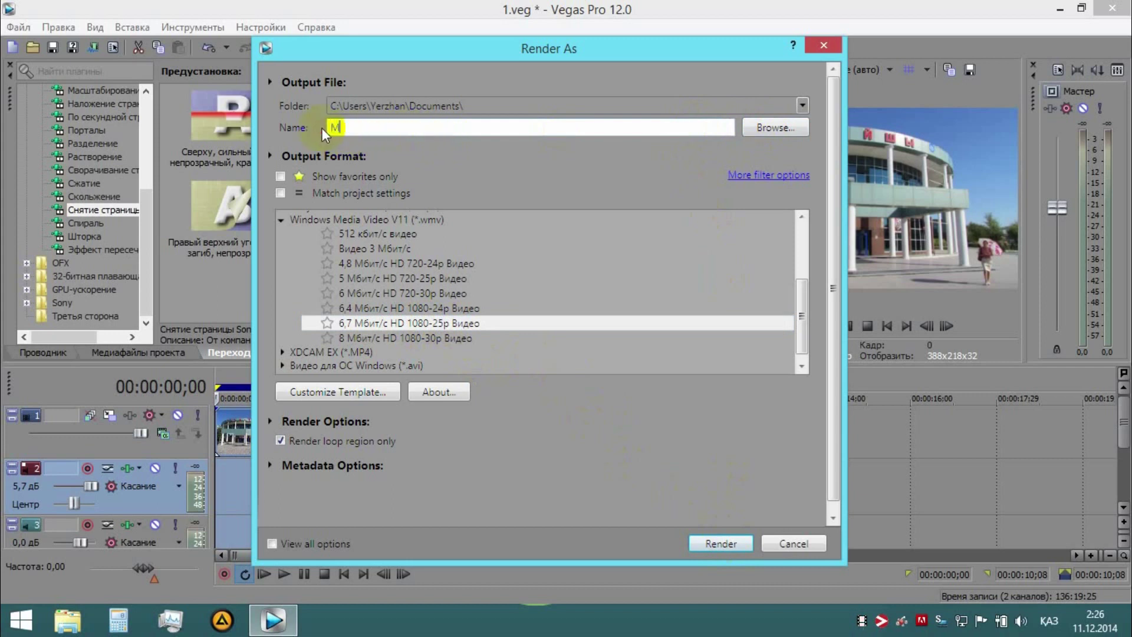
{"action": "type", "text": "Мунайшы"}
{"action": "left_click", "coordinate": [802, 104]}
{"action": "left_click", "coordinate": [704, 108]}
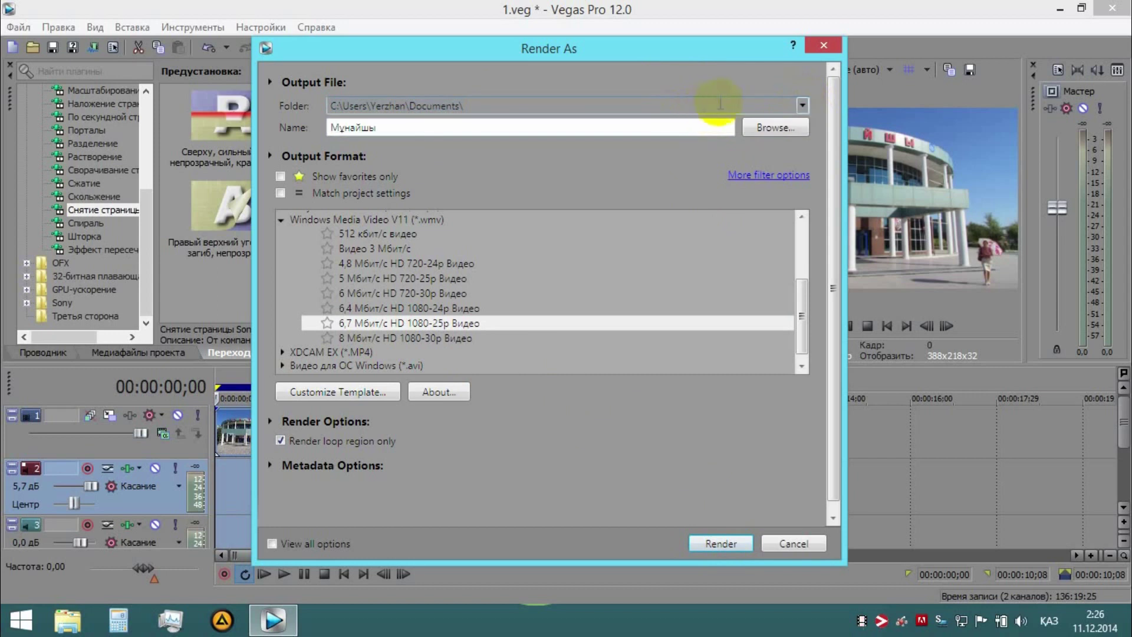
- Set Рабочий стол as the output folder, then render the video and close the render progress window
{"action": "left_click", "coordinate": [771, 127]}
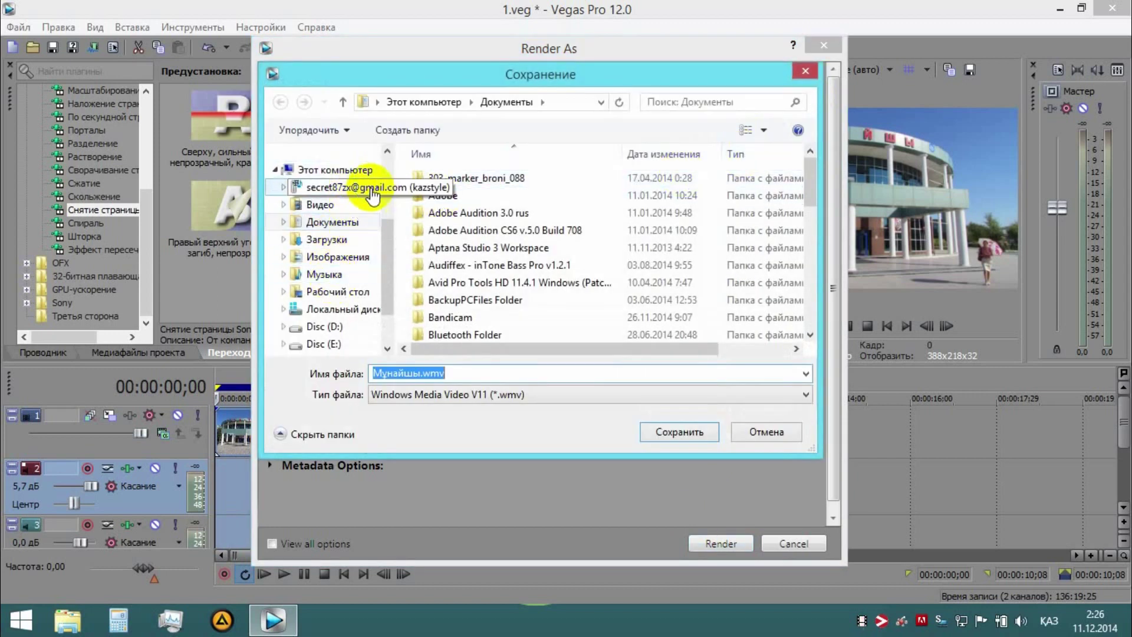
{"action": "scroll", "coordinate": [384, 200], "scroll_direction": "up", "scroll_amount": 2}
{"action": "left_click", "coordinate": [337, 170]}
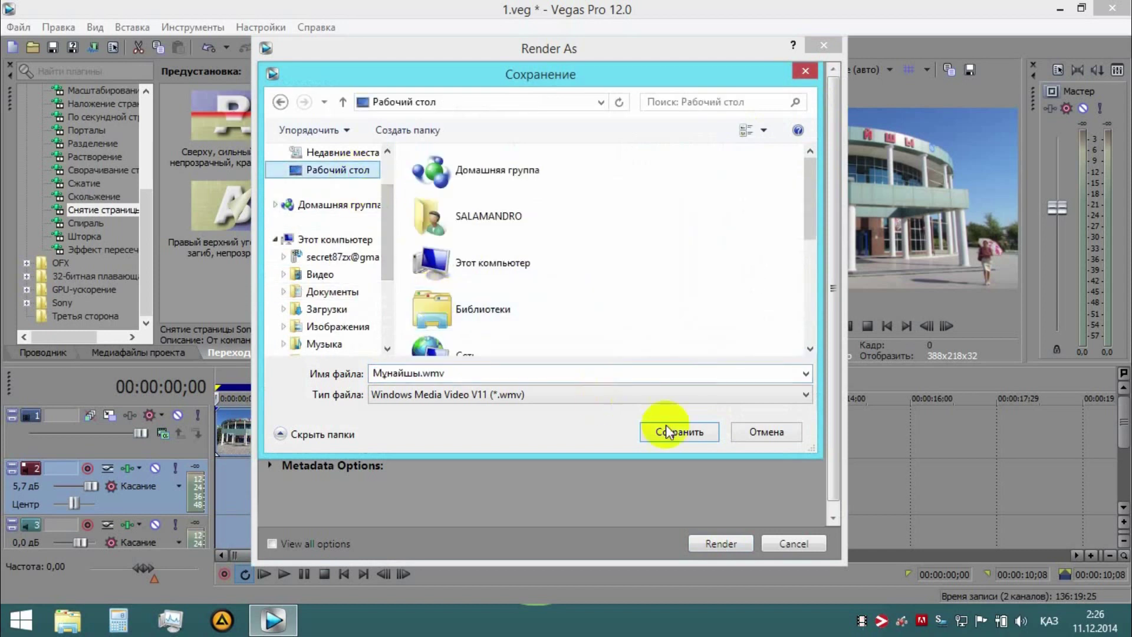
{"action": "left_click", "coordinate": [679, 431]}
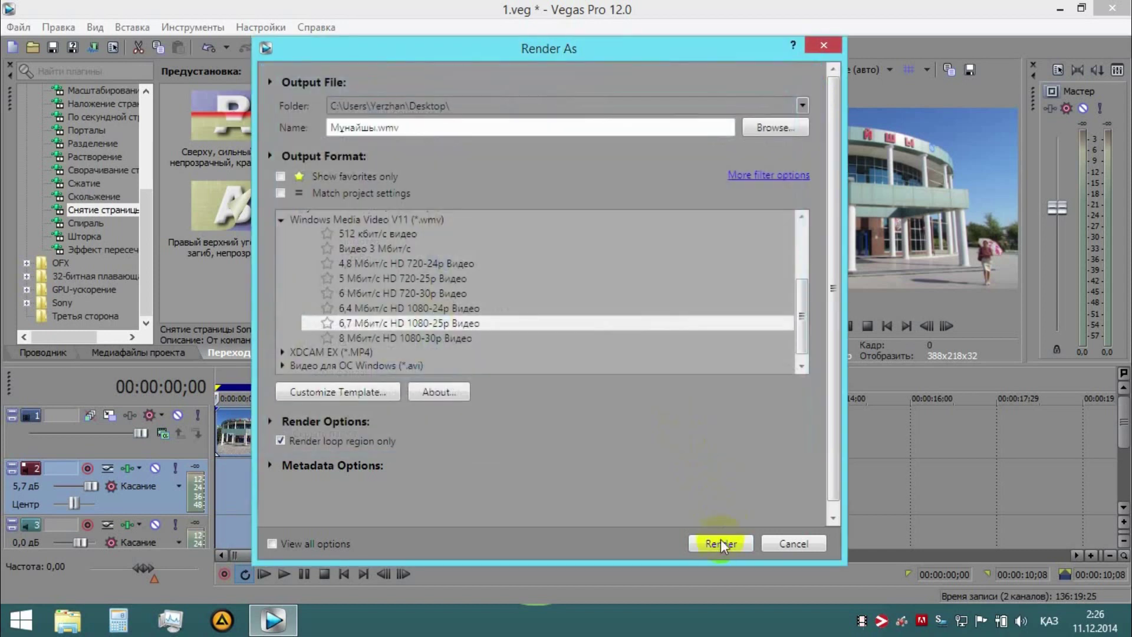
{"action": "left_click", "coordinate": [719, 543]}
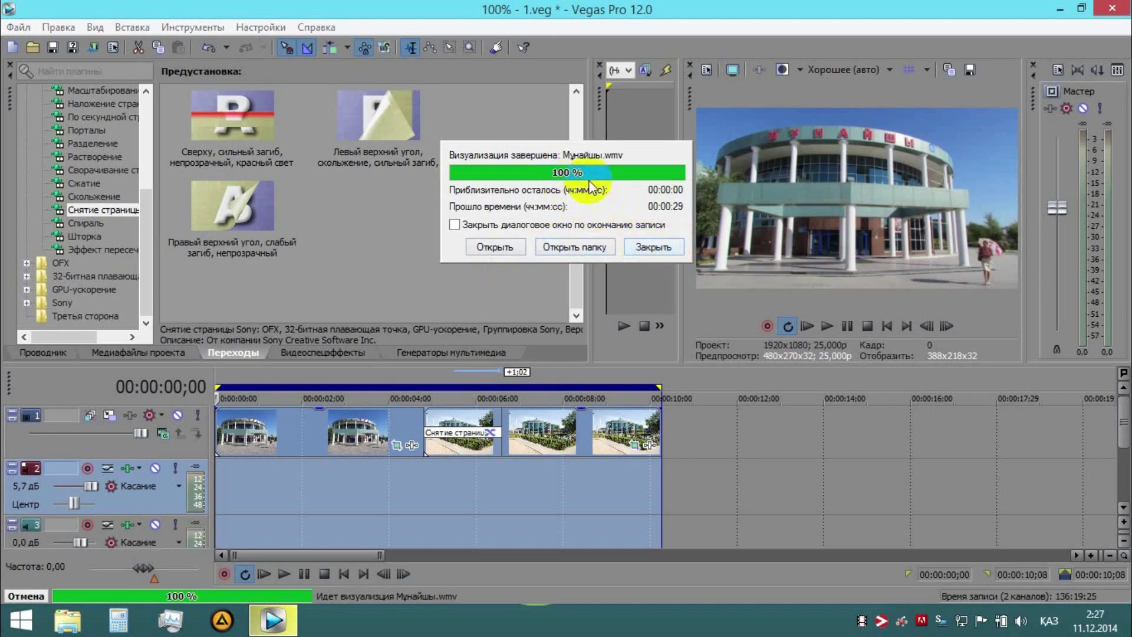
{"action": "left_click", "coordinate": [650, 247]}
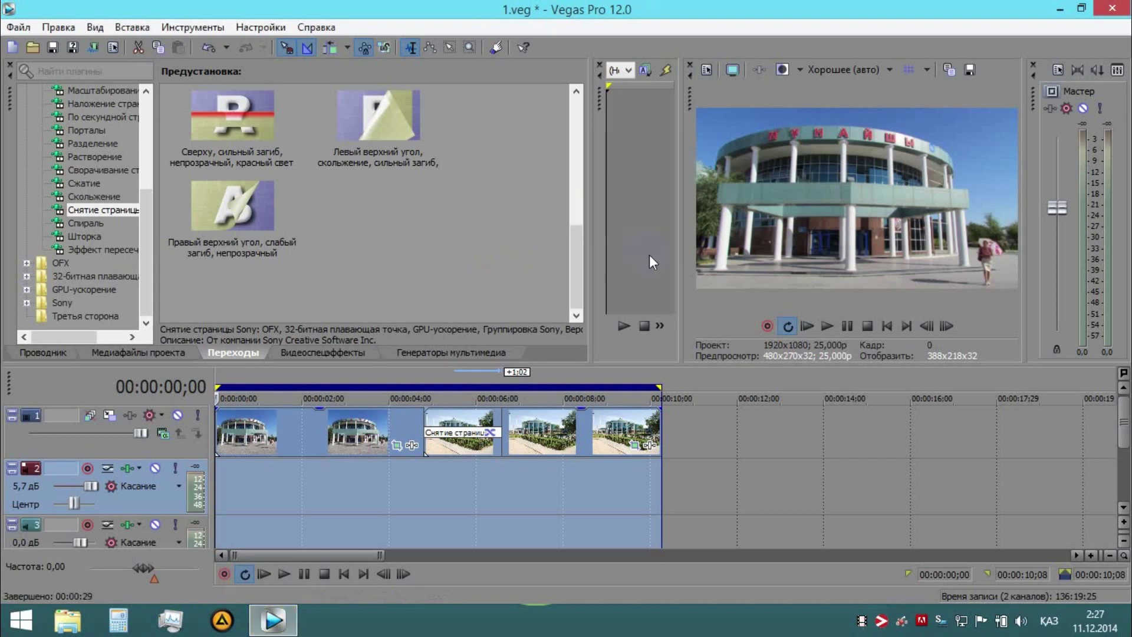
- Minimise Vegas Pro, refresh the desktop and open the rendered Мұнайшы video in the media player
{"action": "left_click", "coordinate": [1059, 9]}
{"action": "right_click", "coordinate": [787, 167]}
{"action": "left_click", "coordinate": [829, 253]}
{"action": "left_click", "coordinate": [696, 345]}
{"action": "double_click", "coordinate": [482, 384]}
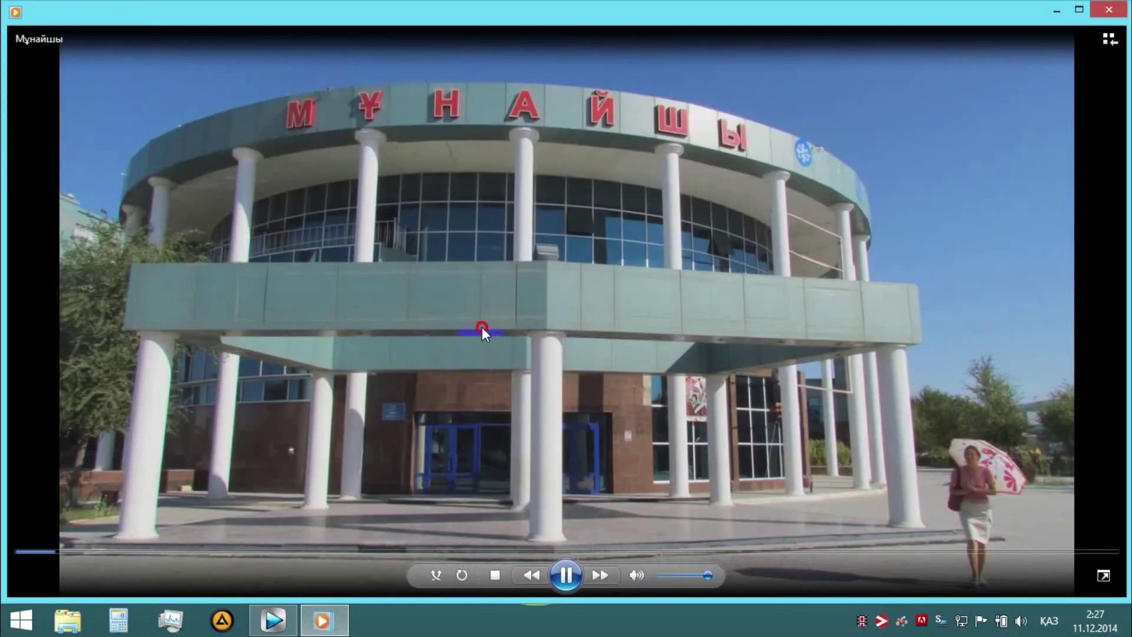
- Watch the rendered video in full screen with a replay, stop the playback and close the player
{"action": "double_click", "coordinate": [791, 292]}
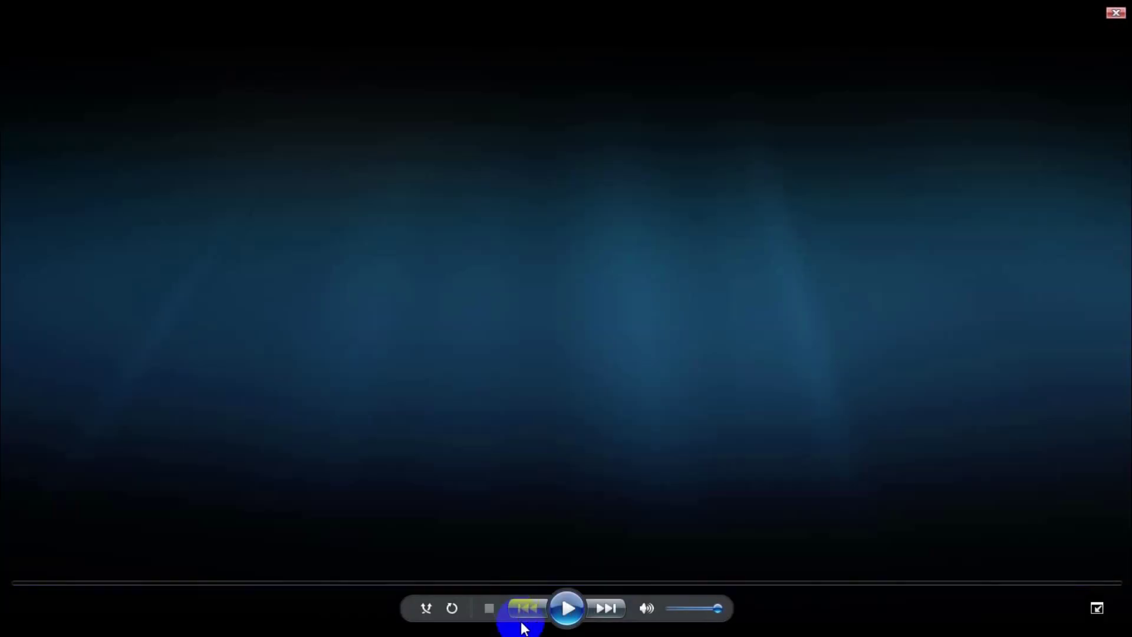
{"action": "left_click", "coordinate": [569, 610]}
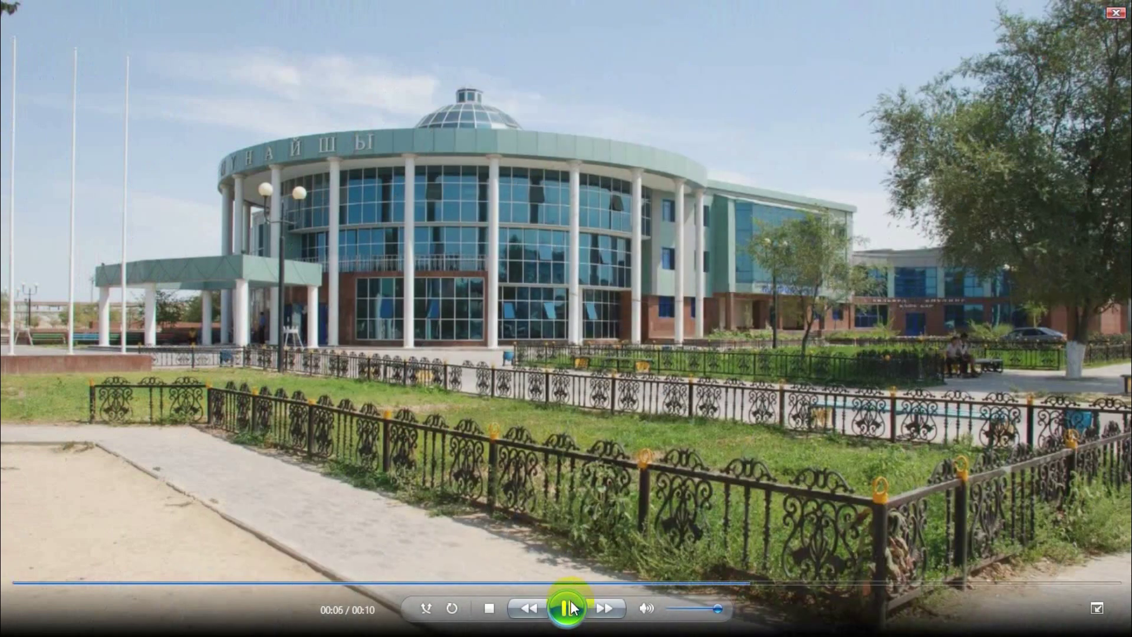
{"action": "left_click", "coordinate": [487, 609]}
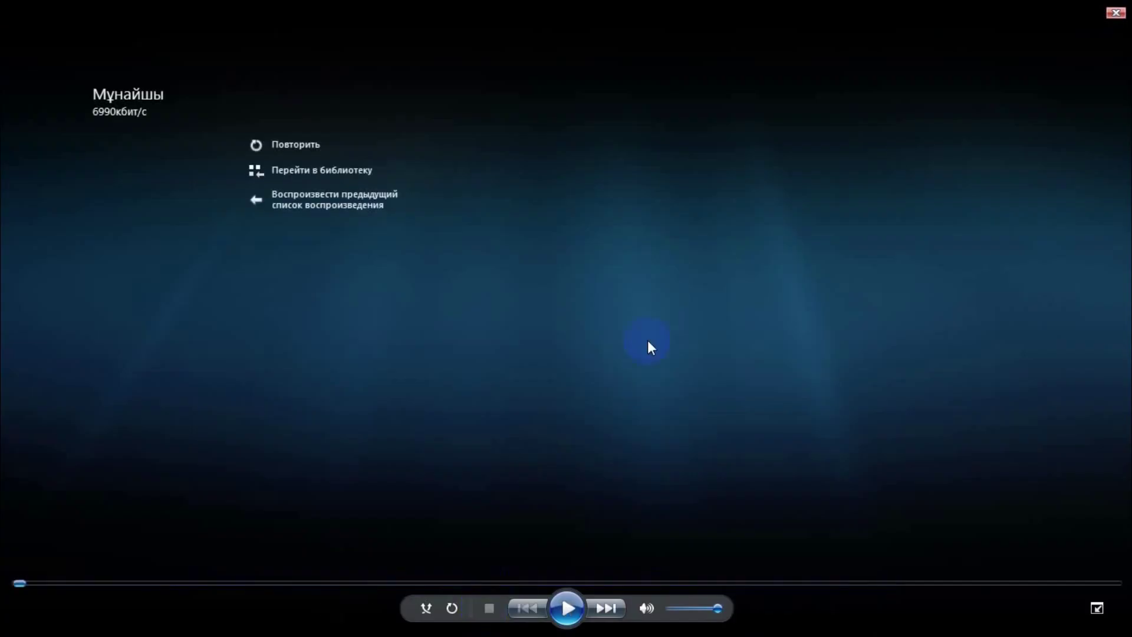
{"action": "left_click", "coordinate": [1115, 16]}
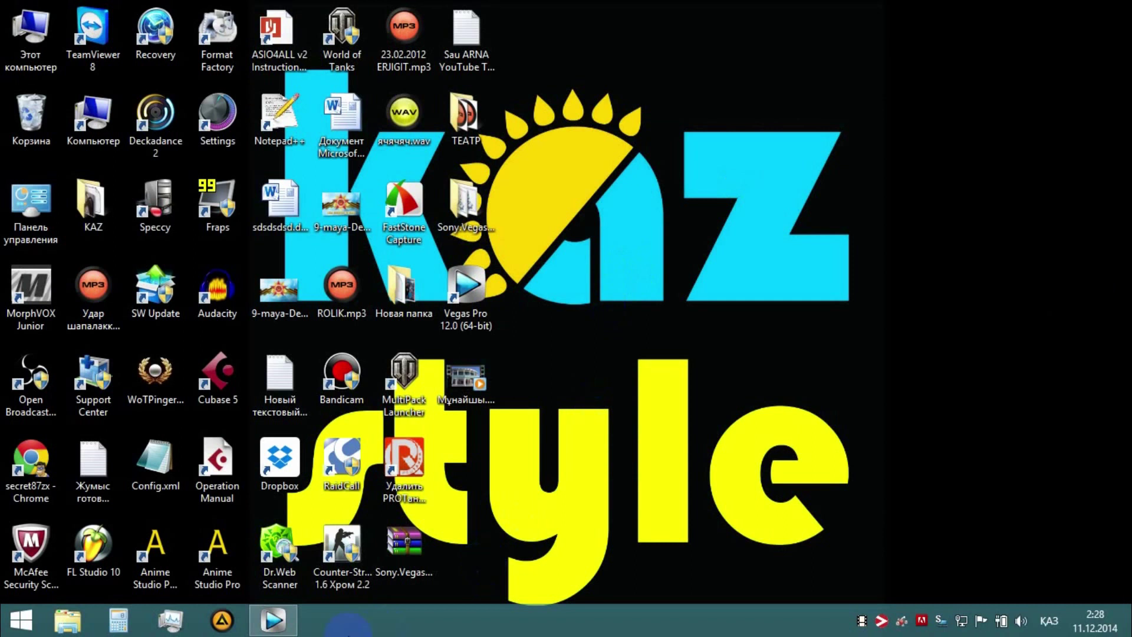
- Switch back to Vegas Pro and save the project 1.veg
{"action": "left_click", "coordinate": [294, 624]}
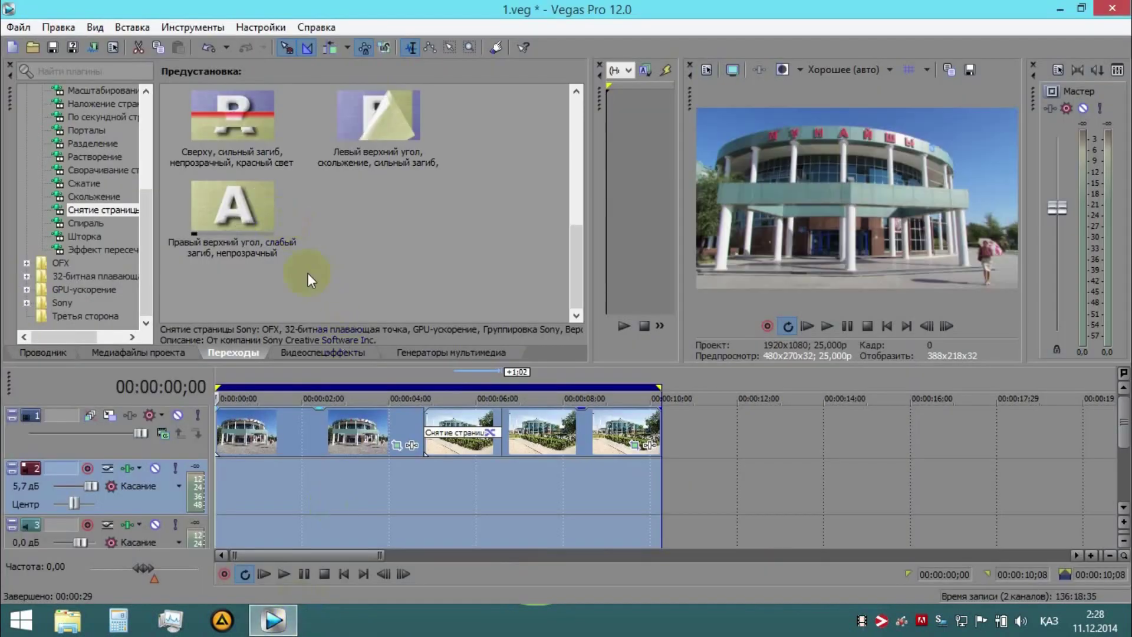
{"action": "left_click", "coordinate": [451, 441]}
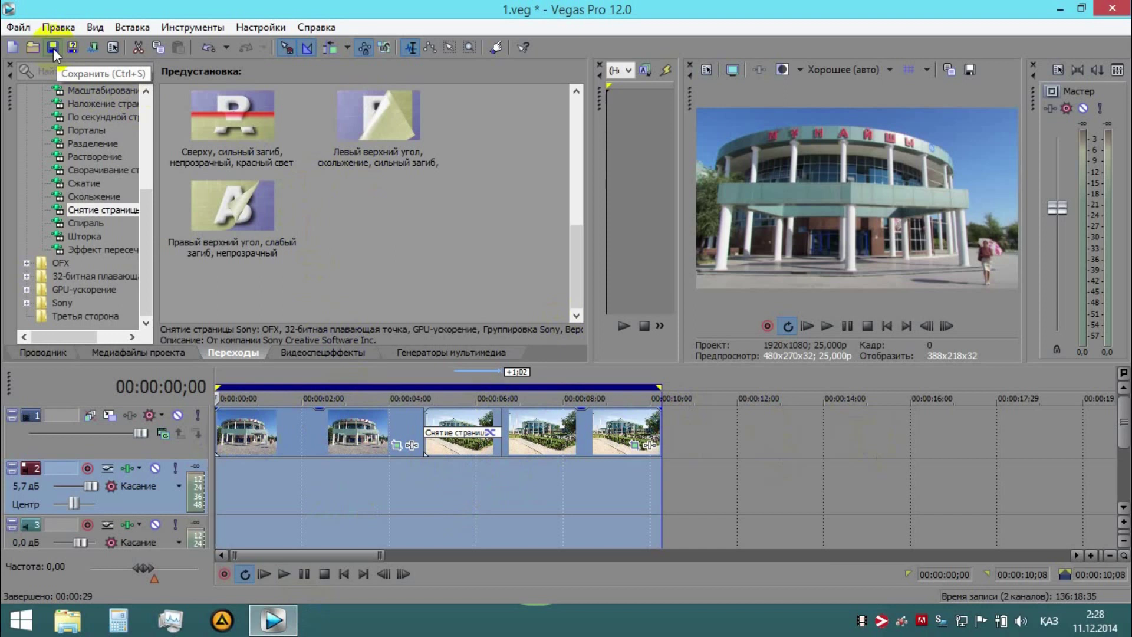
{"action": "key", "text": "ctrl+s"}
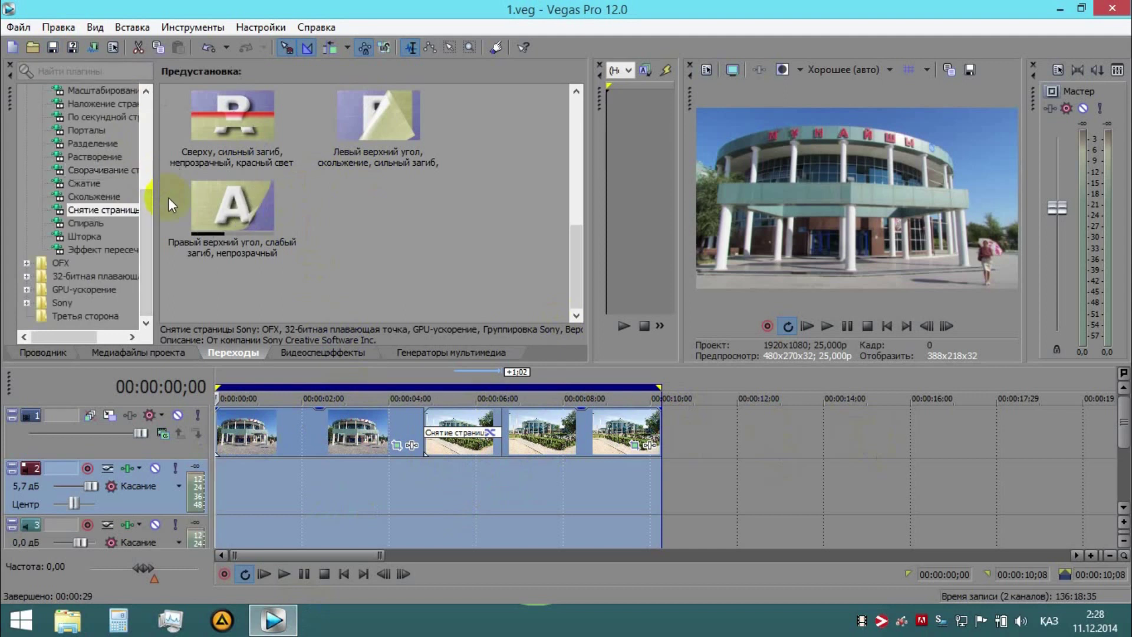
{"action": "left_click", "coordinate": [16, 27]}
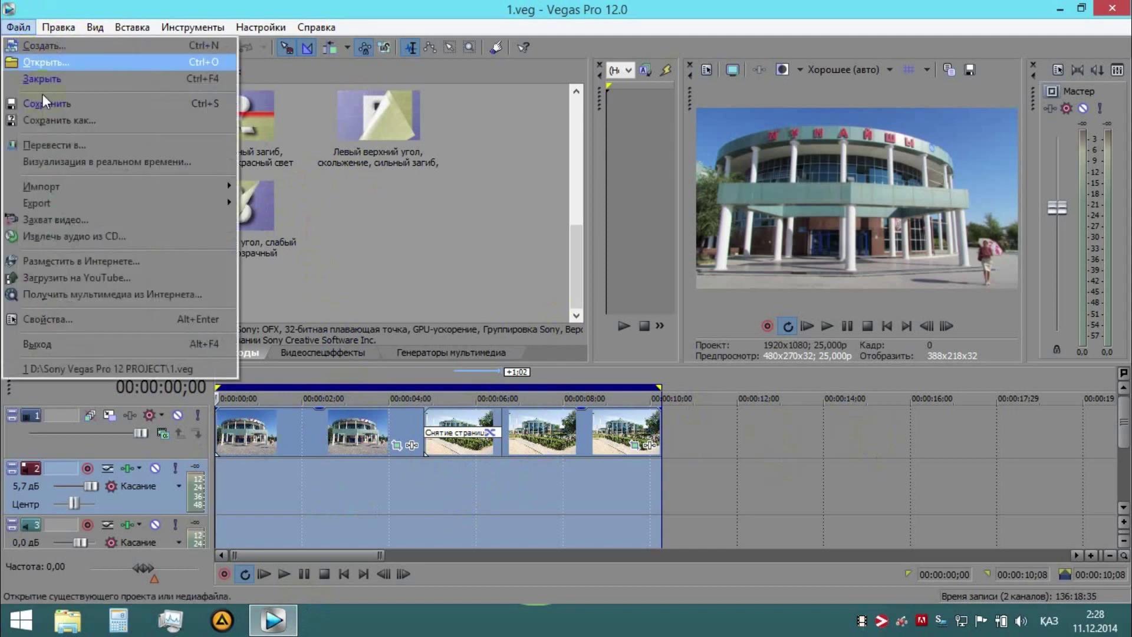
- Save a copy of the project as Мұнайшы in the Sony Vegas Pro 12 PROJECT folder on Disc (D:)
{"action": "left_click", "coordinate": [75, 121]}
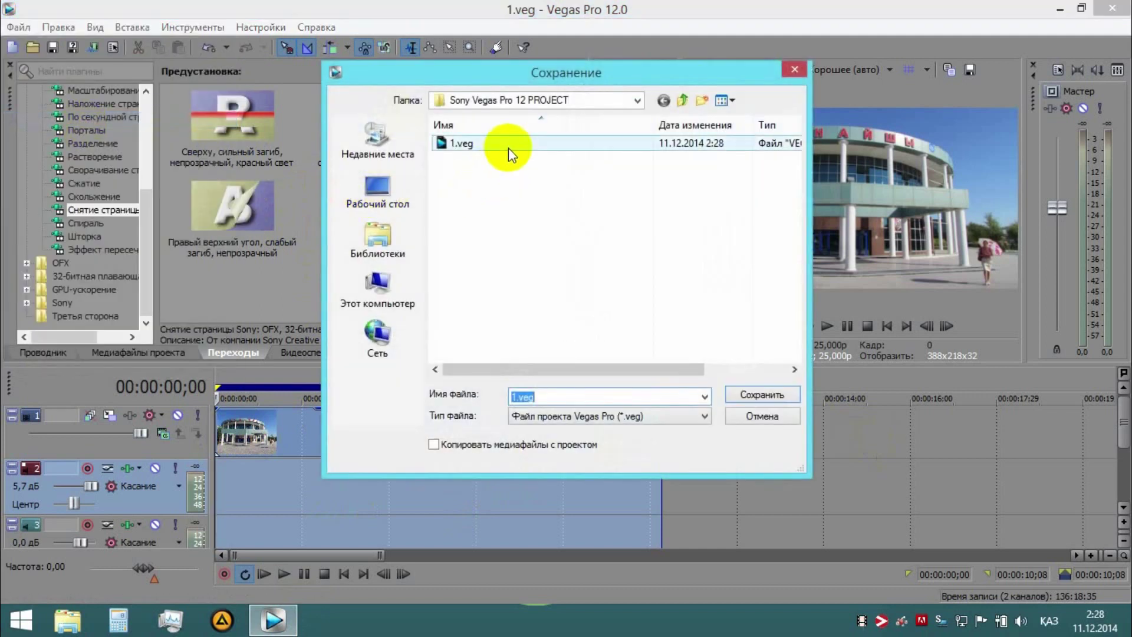
{"action": "left_click", "coordinate": [466, 102]}
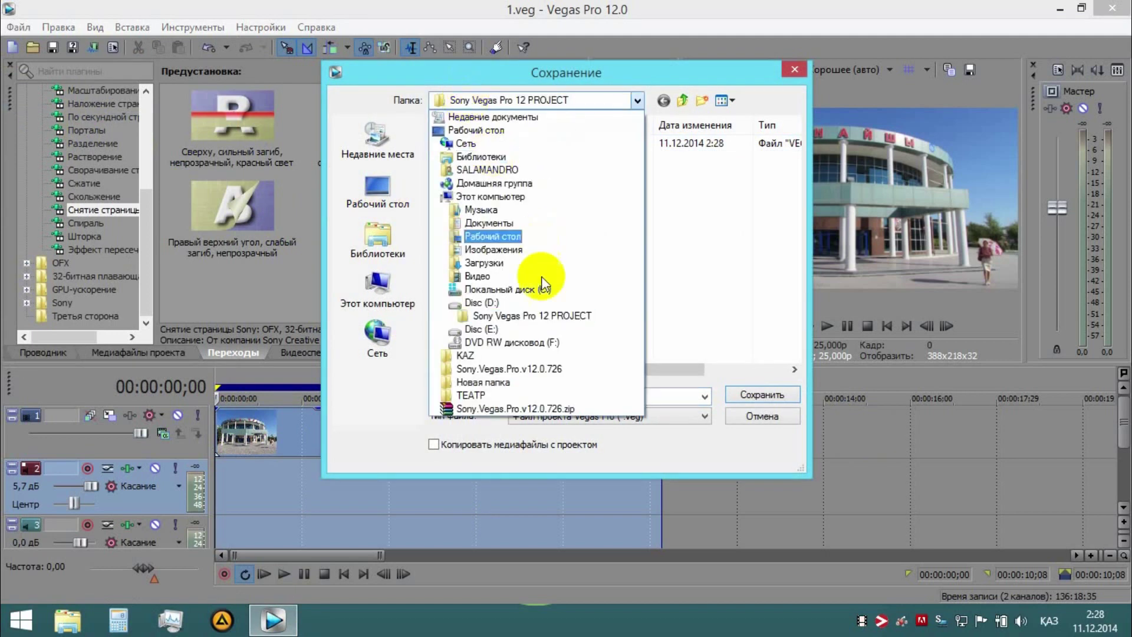
{"action": "left_click", "coordinate": [517, 315]}
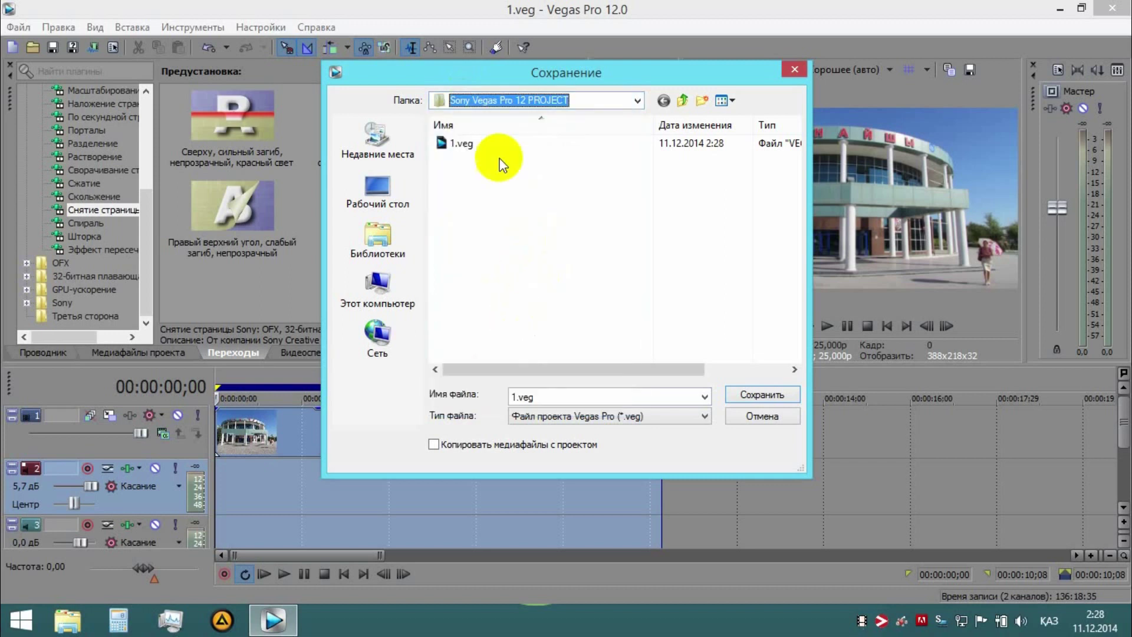
{"action": "left_click", "coordinate": [552, 397]}
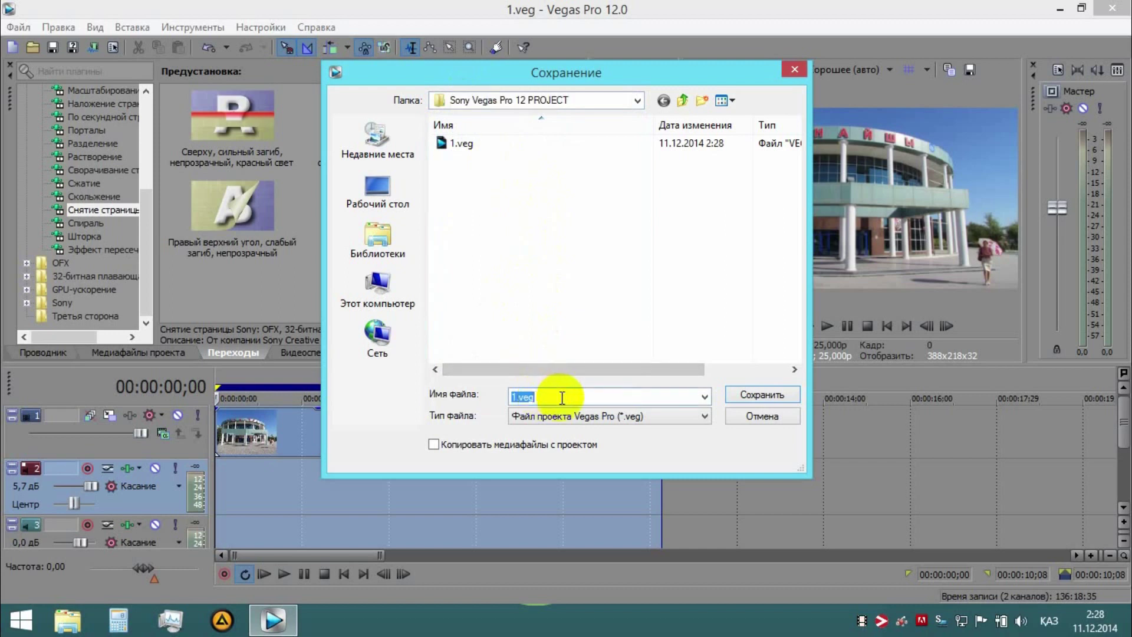
{"action": "type", "text": "My"}
{"action": "type", "text": "найшы"}
{"action": "left_click", "coordinate": [738, 395]}
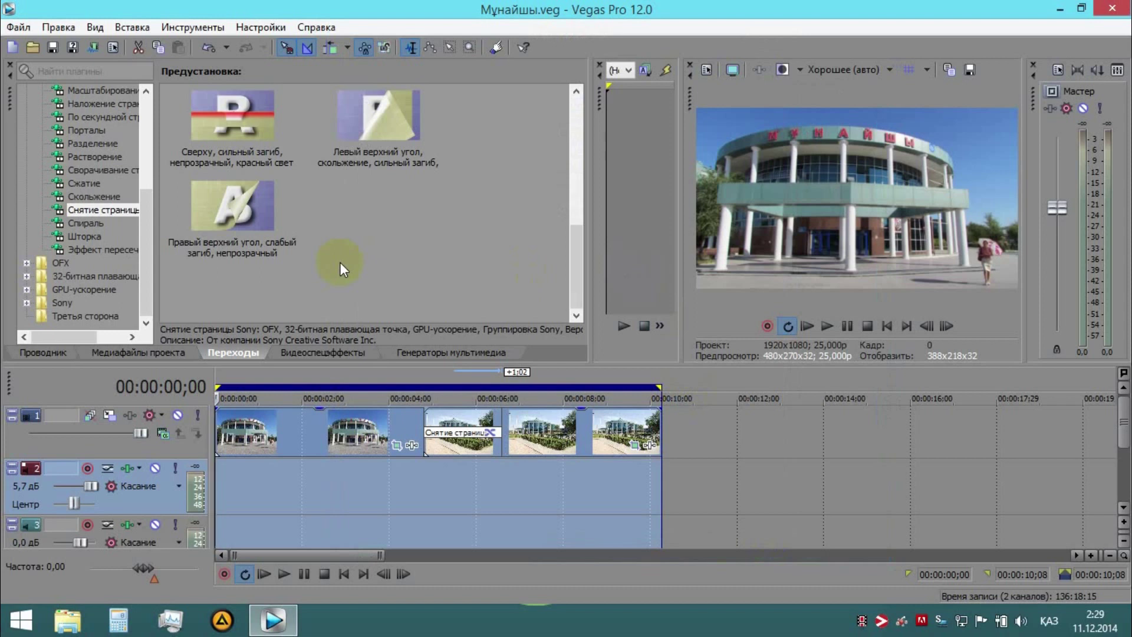
- Try splitting the first photo at 00:00:02;22 and moving its second part beyond the last clip, and undo both edits
{"action": "left_click", "coordinate": [325, 419]}
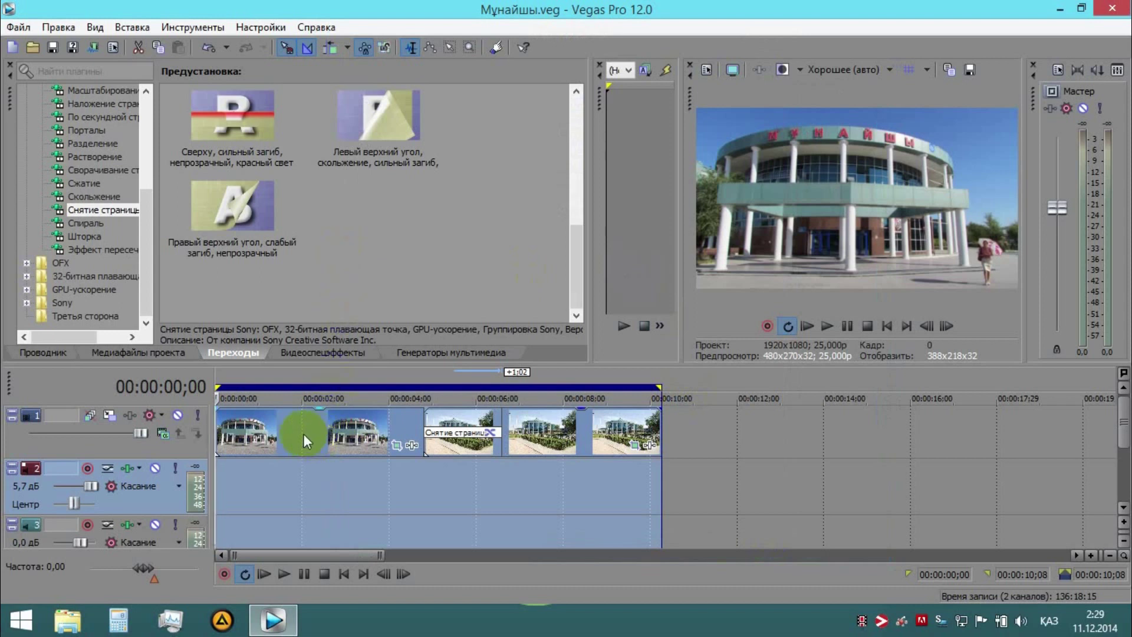
{"action": "left_click", "coordinate": [555, 443]}
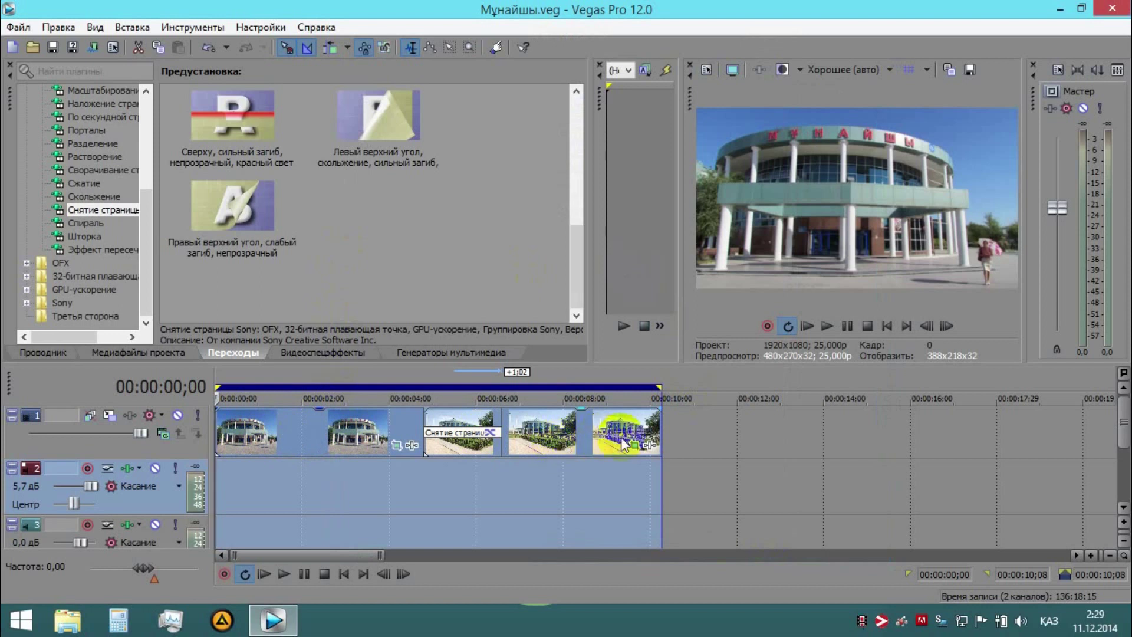
{"action": "left_click", "coordinate": [595, 445]}
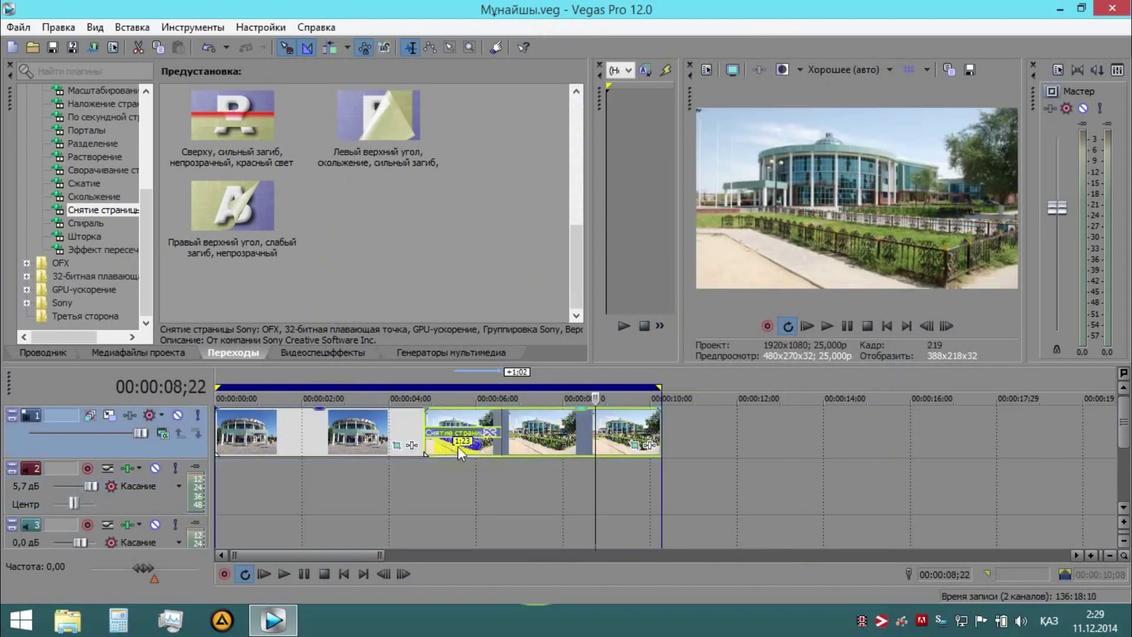
{"action": "left_click", "coordinate": [313, 433]}
{"action": "left_click", "coordinate": [335, 428]}
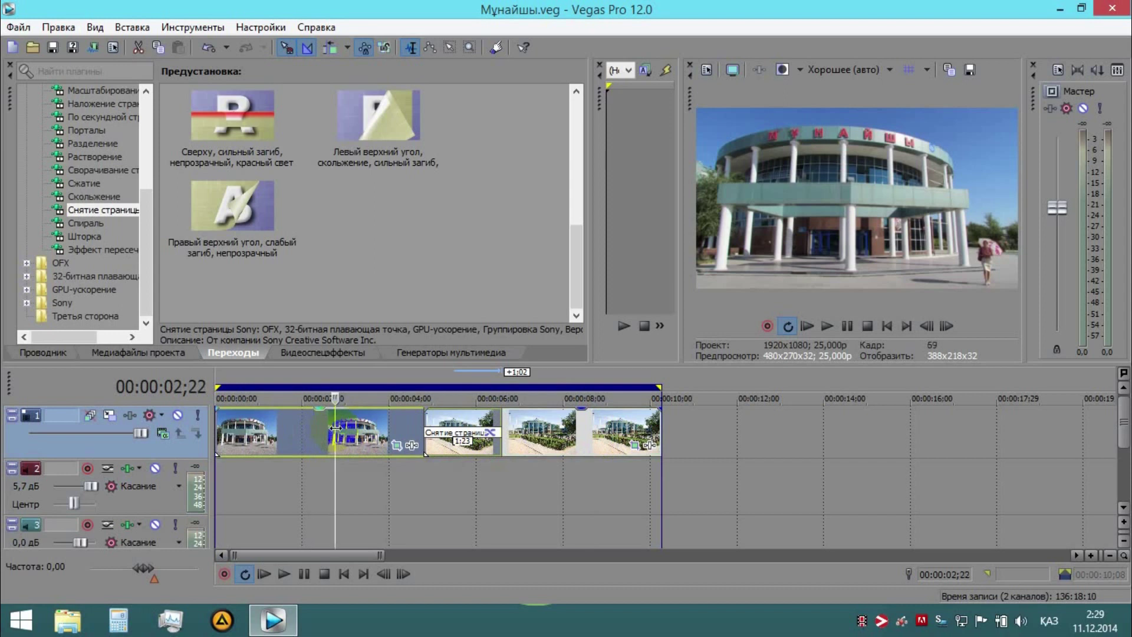
{"action": "left_click_drag", "start_coordinate": [337, 436], "coordinate": [745, 437]}
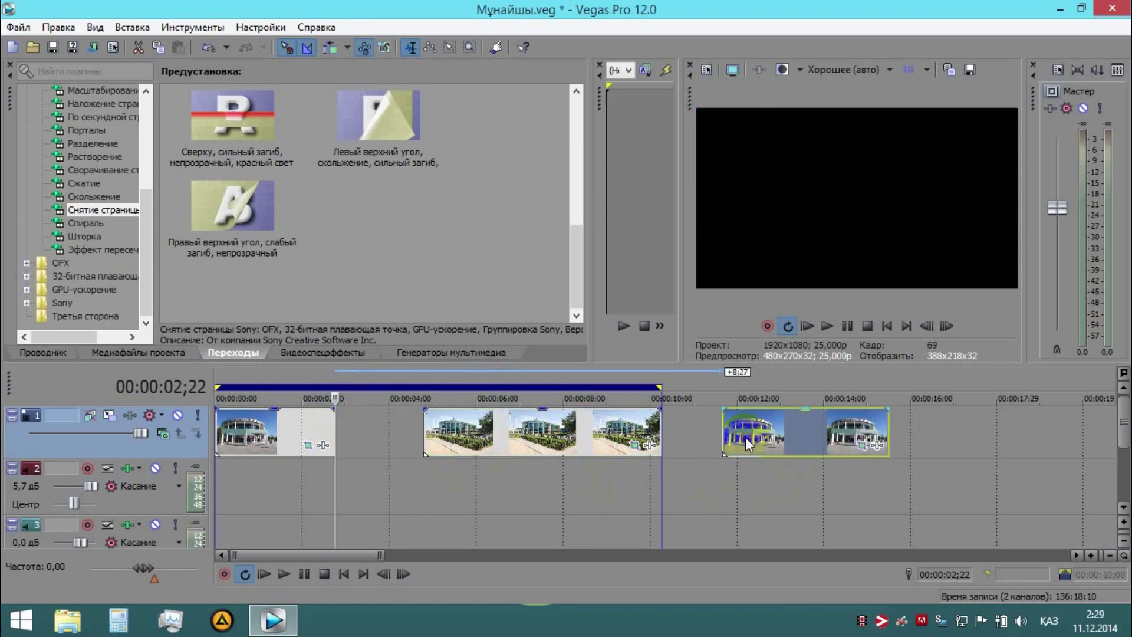
{"action": "key", "text": "ctrl+z"}
{"action": "key", "text": "ctrl+z"}
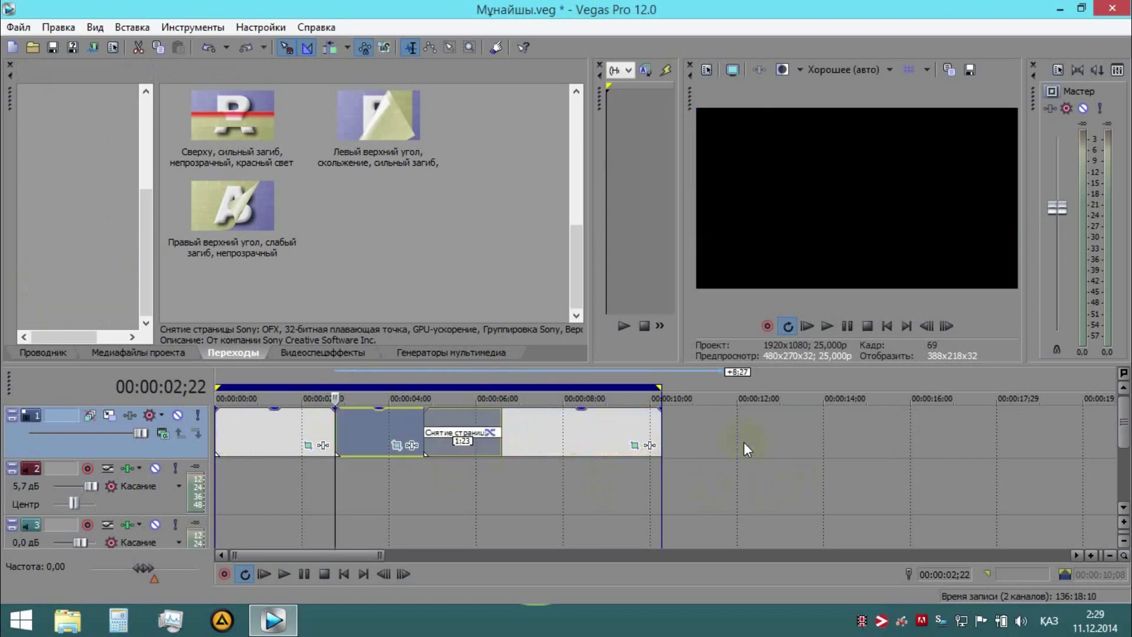
- Split the first photo clip on track 1 at 00:00:01;29 and select its second part
{"action": "left_click", "coordinate": [301, 426]}
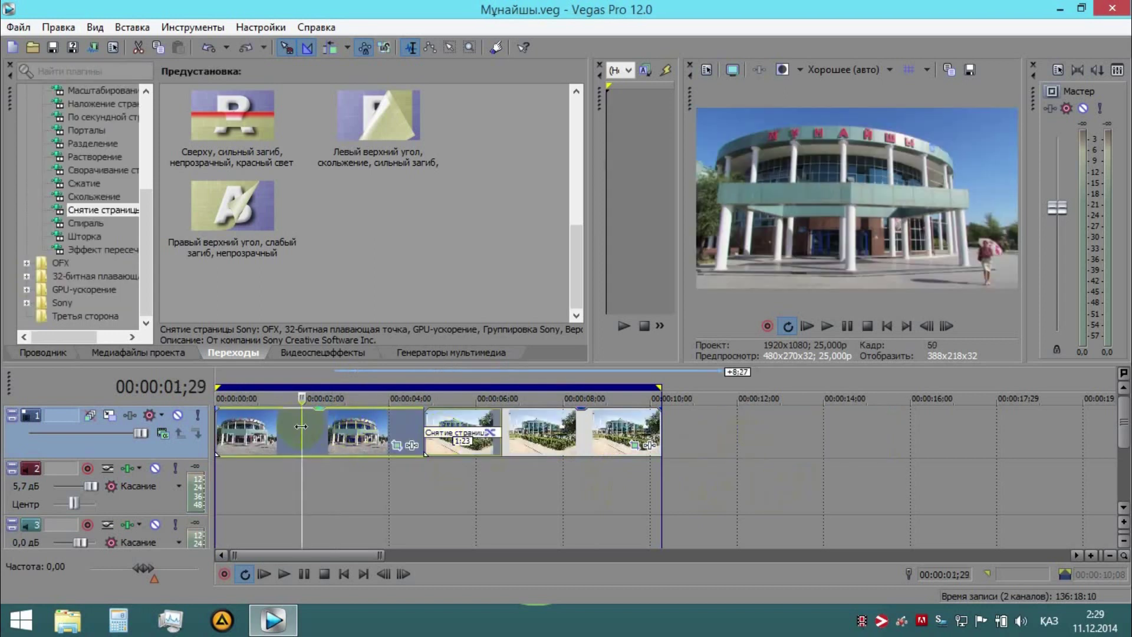
{"action": "key", "text": "s"}
{"action": "mouse_move", "coordinate": [308, 427]}
{"action": "left_mouse_down"}
{"action": "mouse_move", "coordinate": [665, 470]}
{"action": "mouse_move", "coordinate": [861, 461]}
{"action": "mouse_move", "coordinate": [324, 440]}
{"action": "left_mouse_up"}
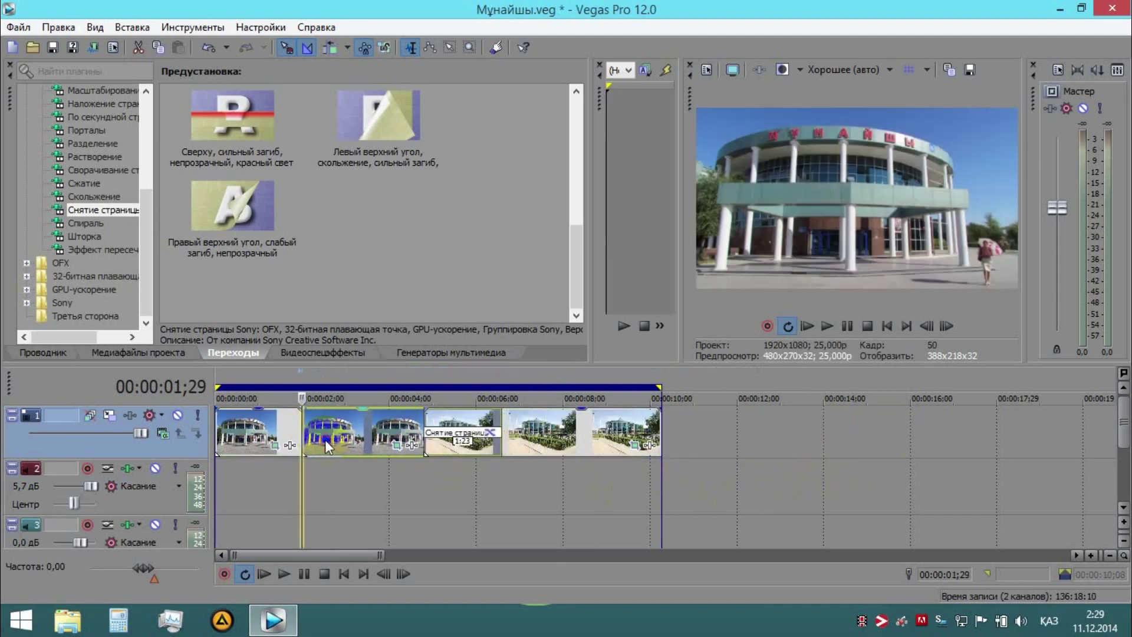